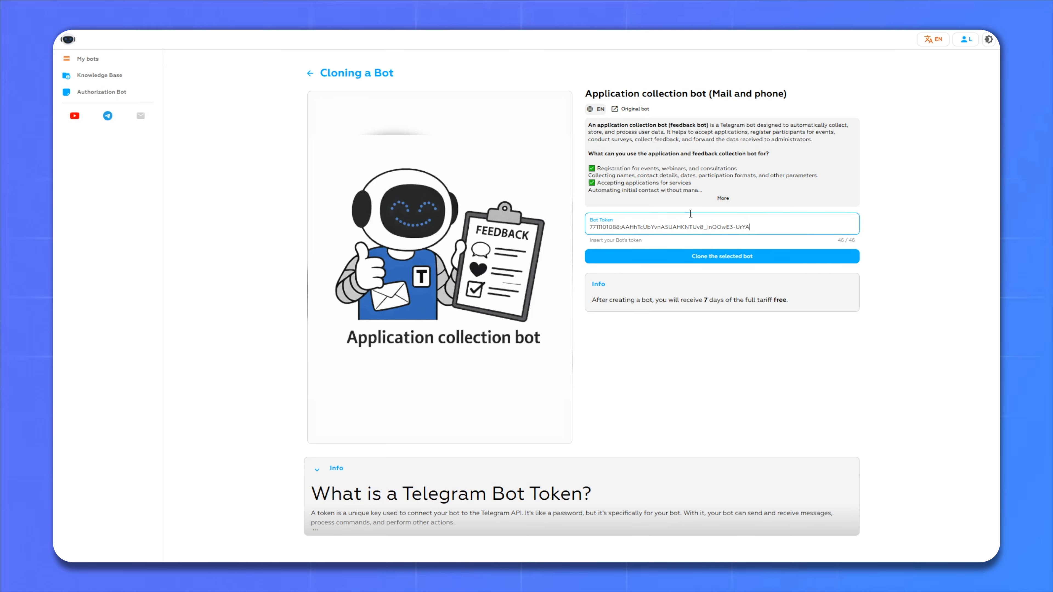
- Clone the application collection bot and open the resulting Lavka bot's workspace
click(716, 261)
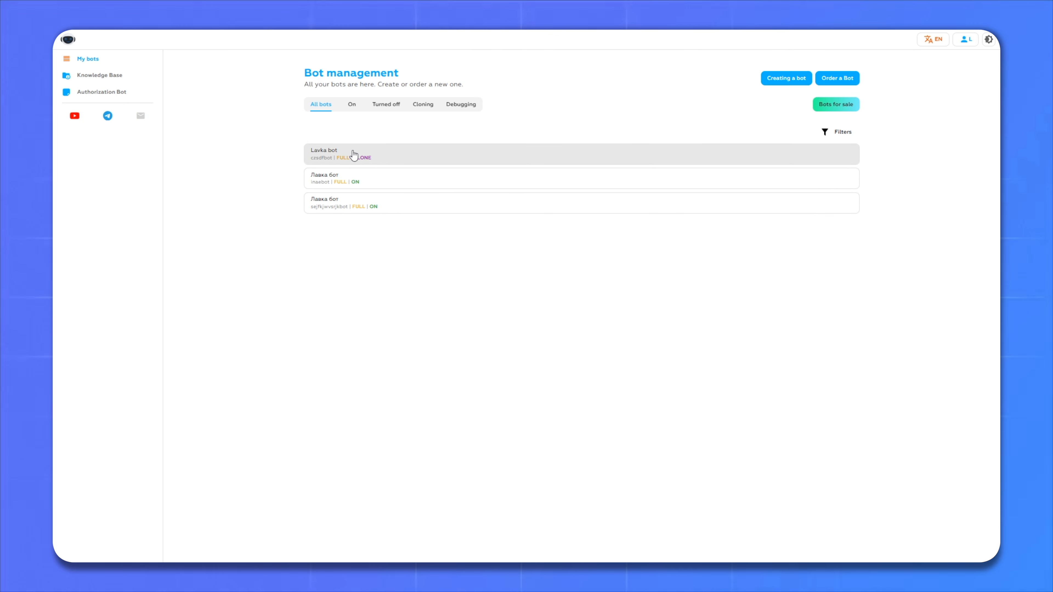
click(350, 161)
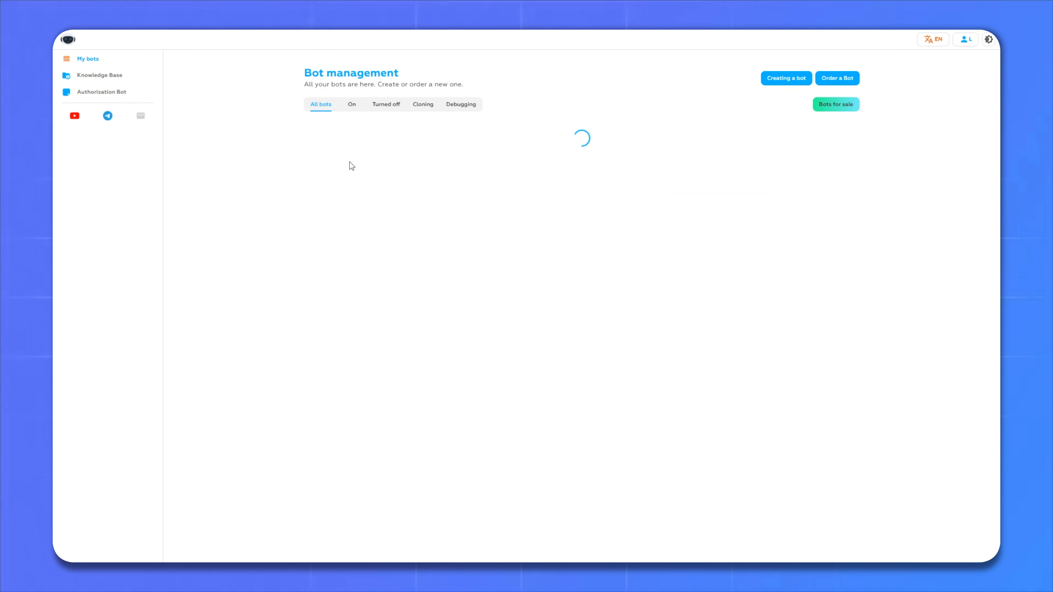
click(354, 161)
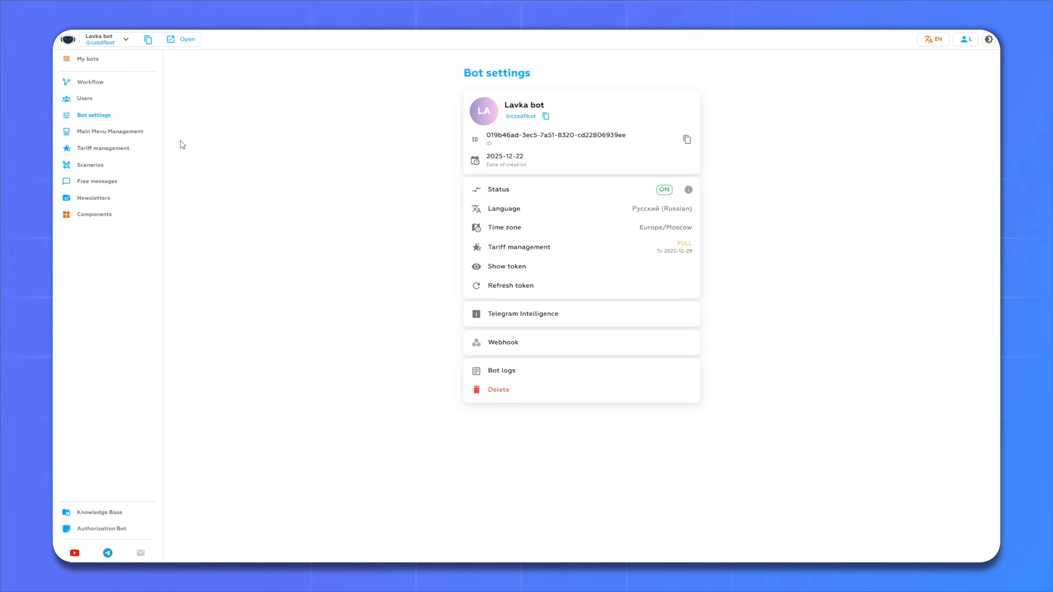
- Keep the main menu in Static (Reply) mode and confirm the menu type
click(101, 133)
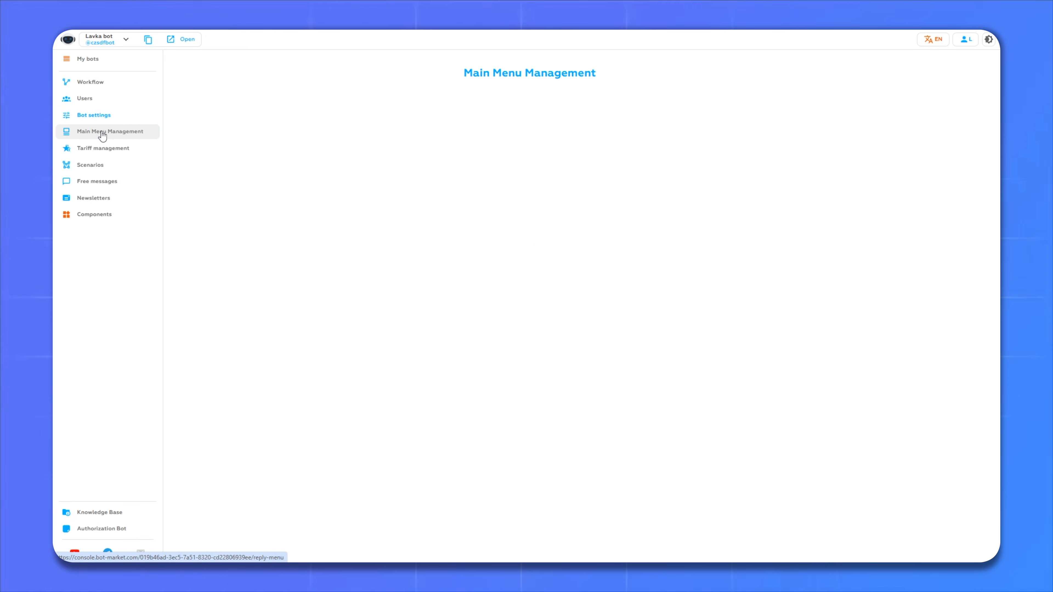
click(481, 210)
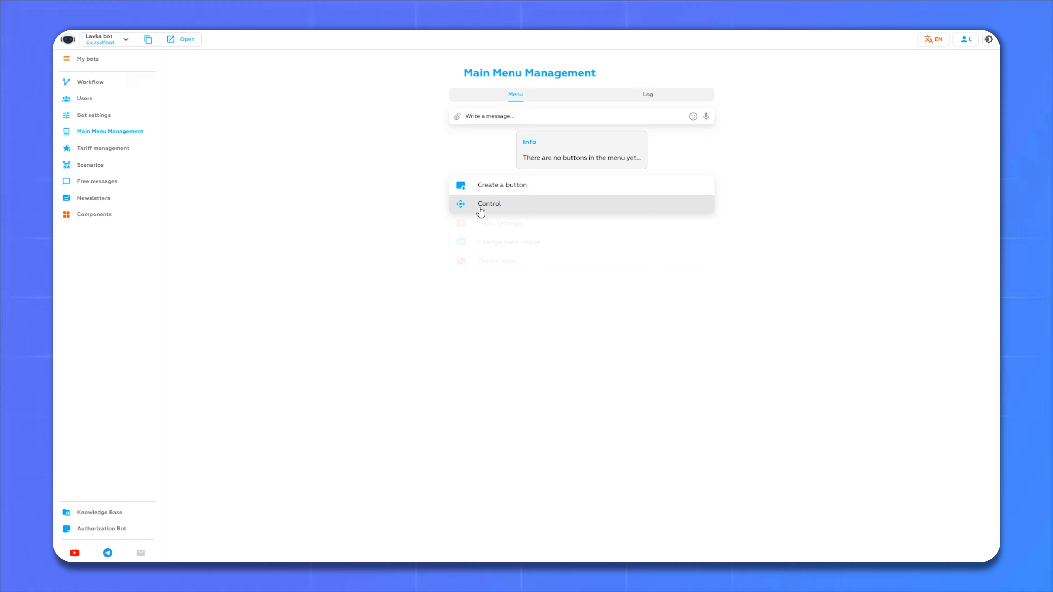
click(521, 243)
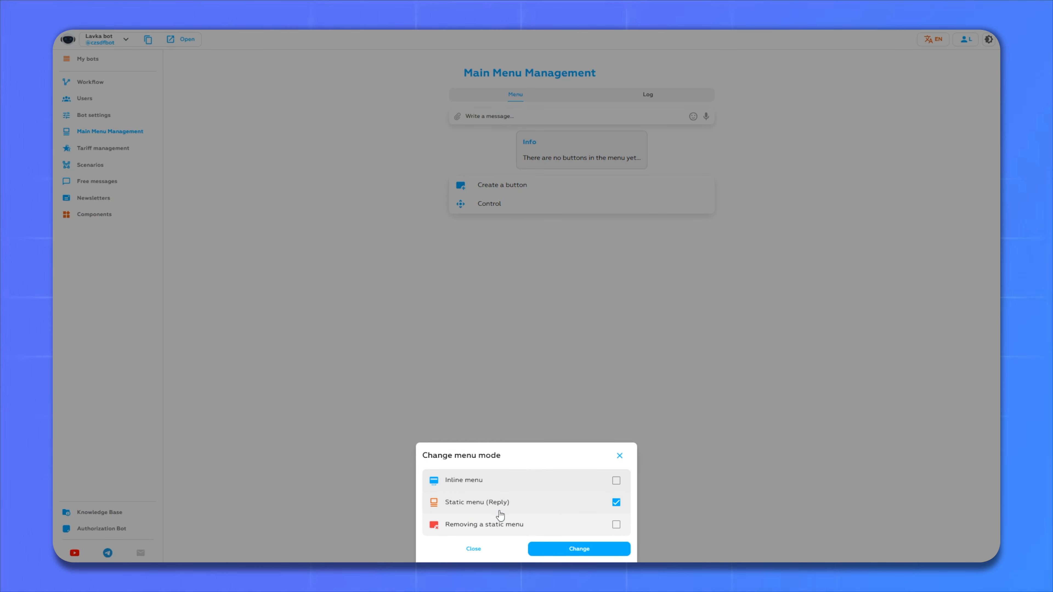
click(605, 545)
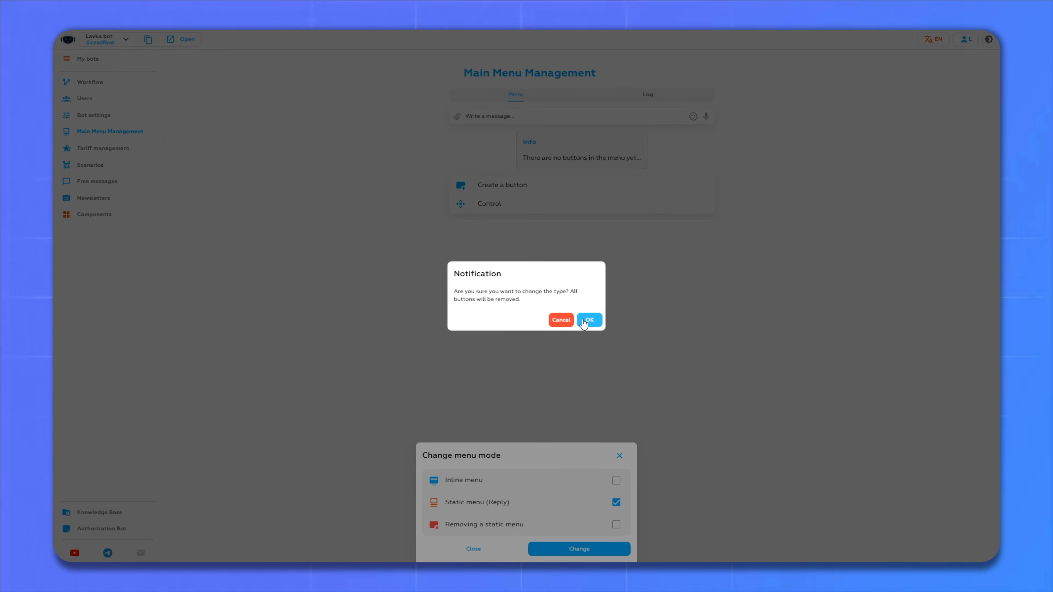
click(586, 318)
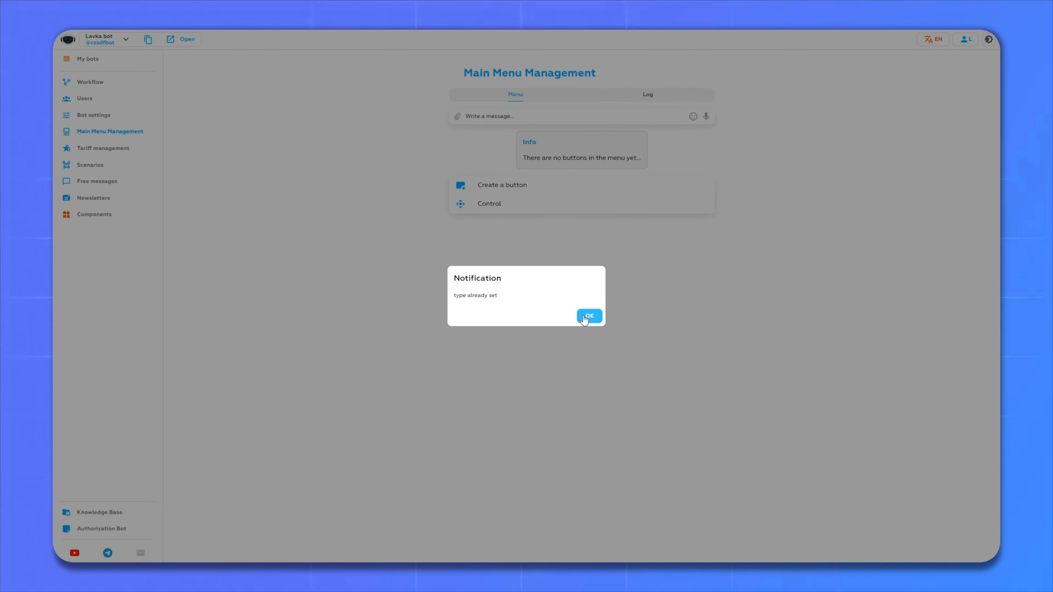
click(588, 316)
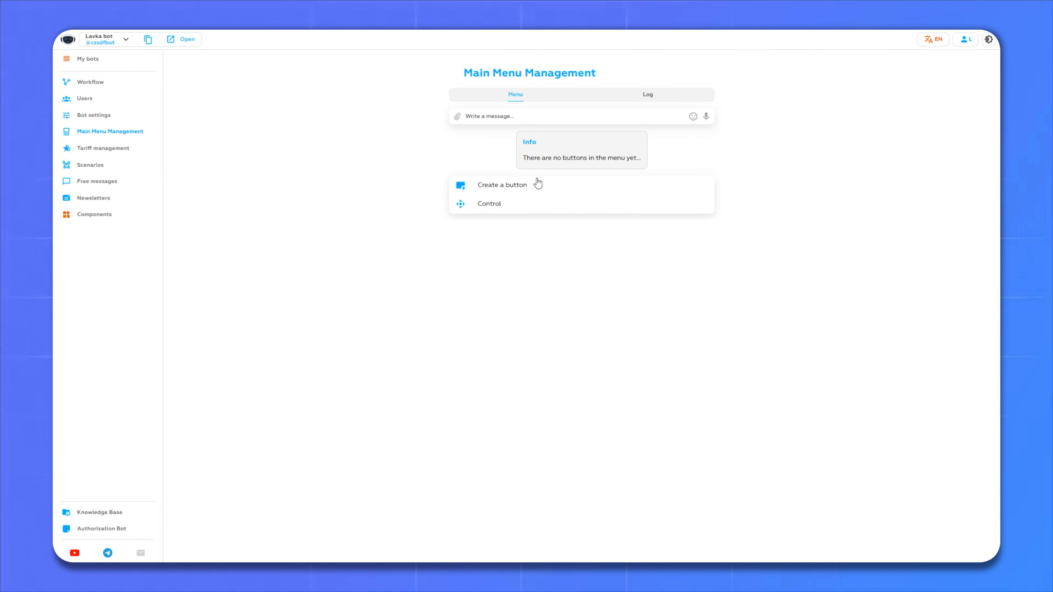
- Add two main menu buttons, Goods and then Buy
click(495, 187)
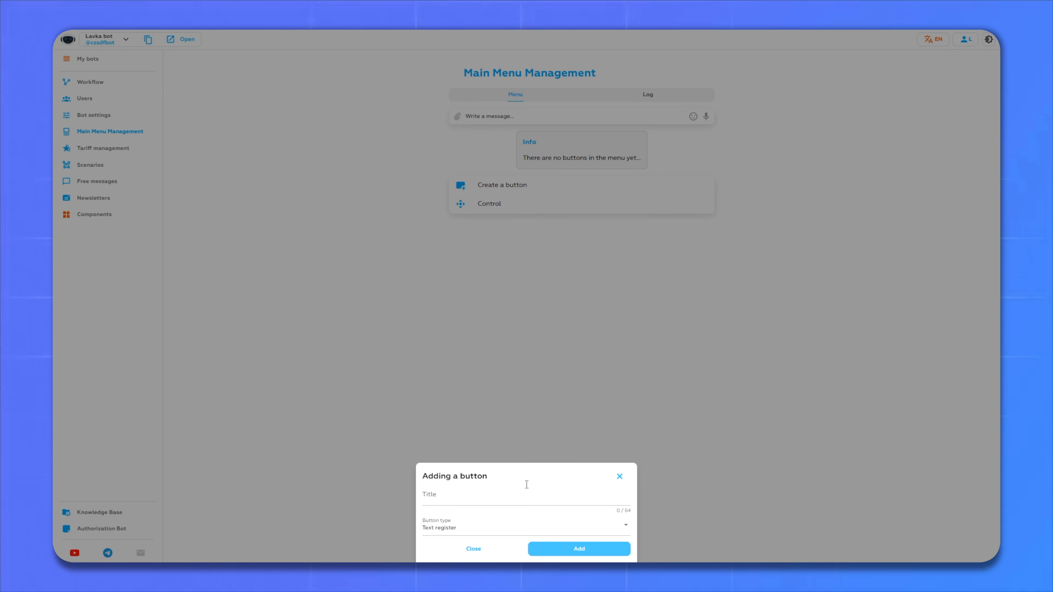
click(505, 499)
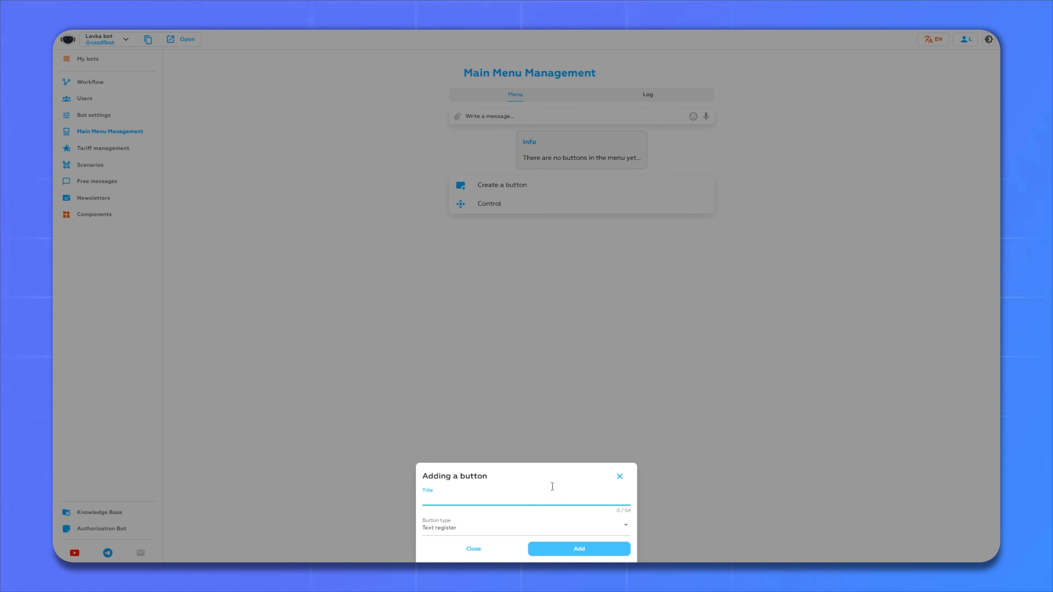
text(Goods )
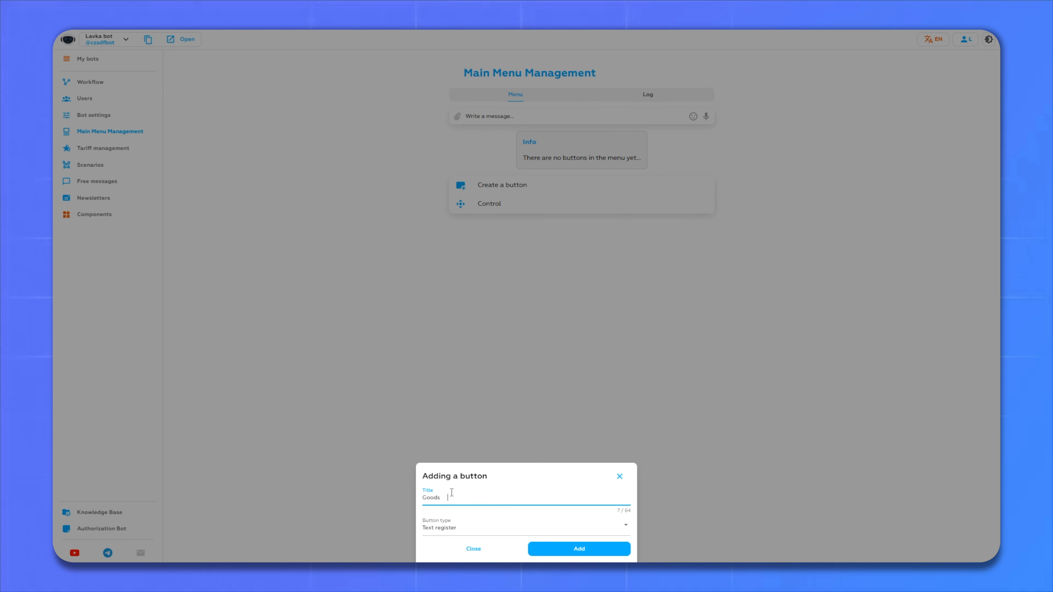
text(s)
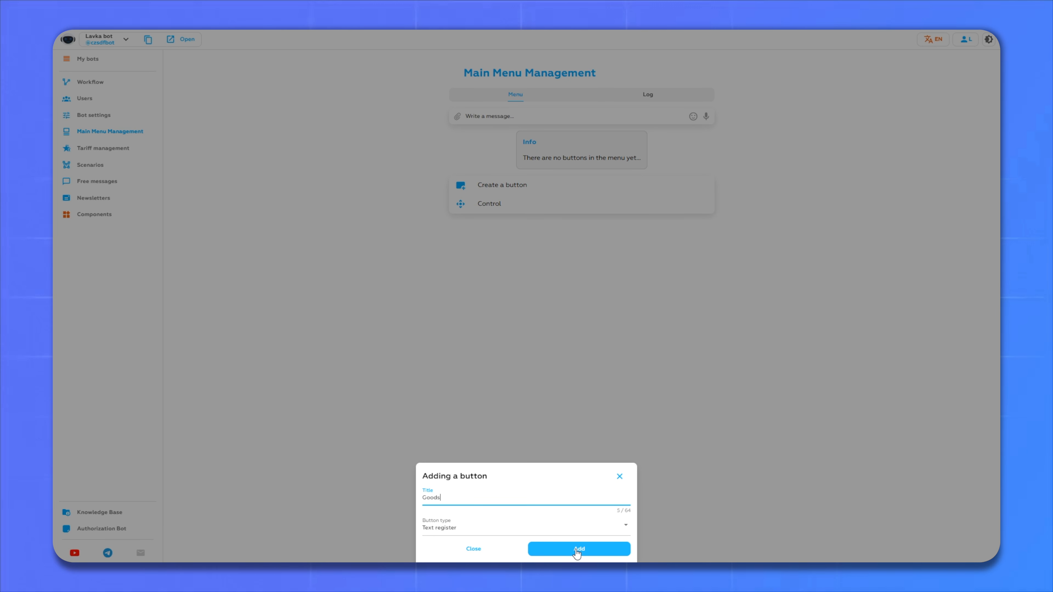
click(577, 552)
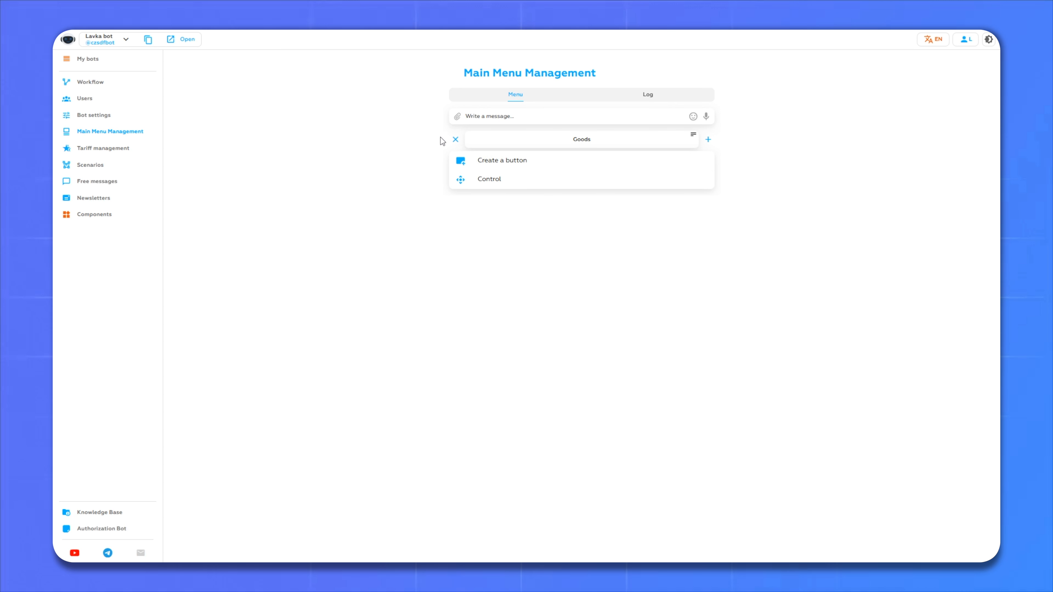
click(493, 164)
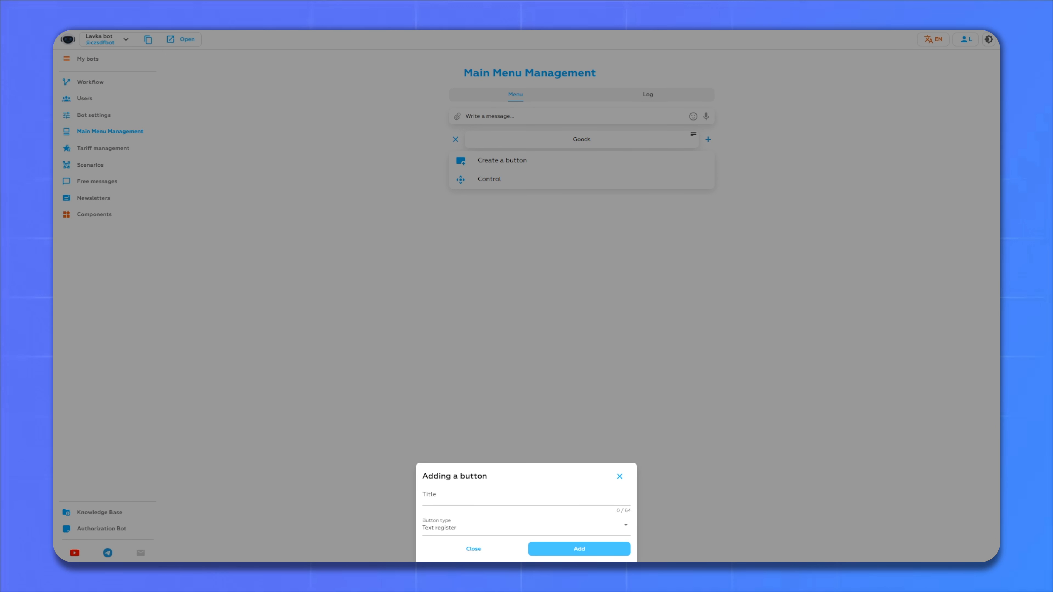
click(456, 495)
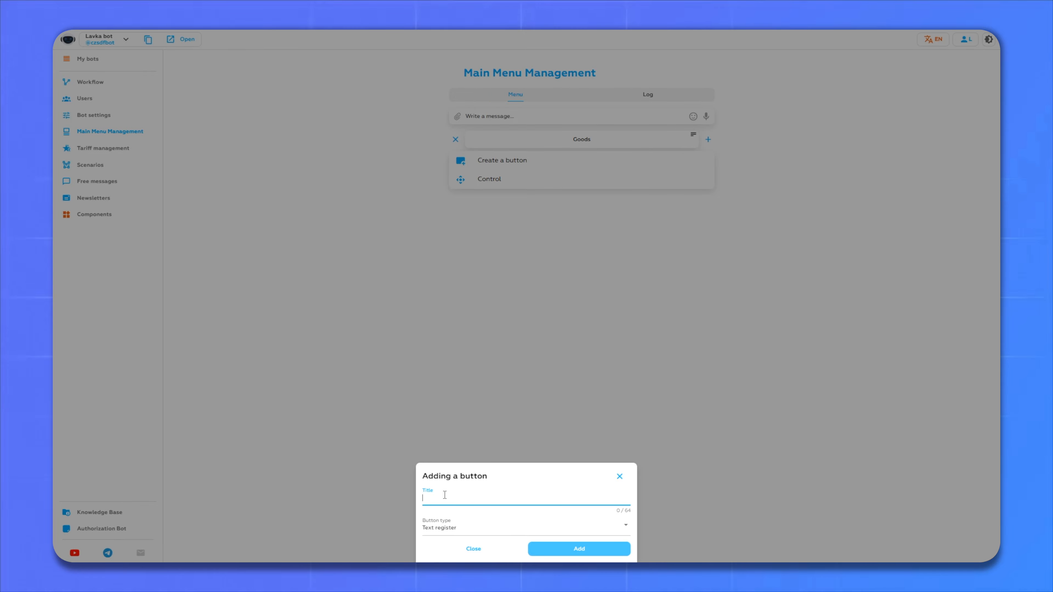
text(Buy)
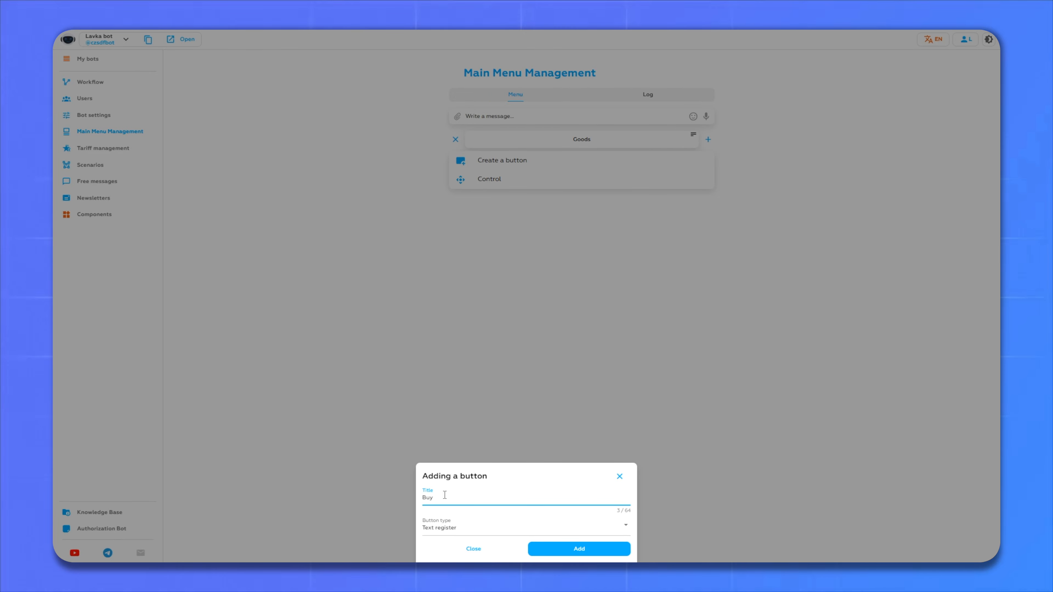
click(579, 551)
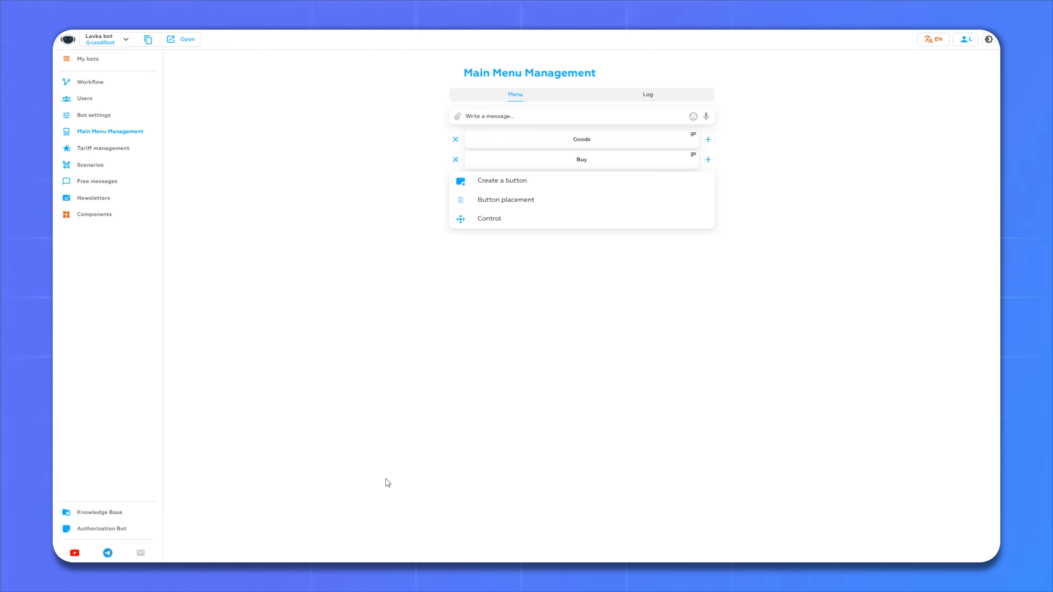
- In Workflow, open Основные настройки and edit the Send the /start scenario block
click(55, 82)
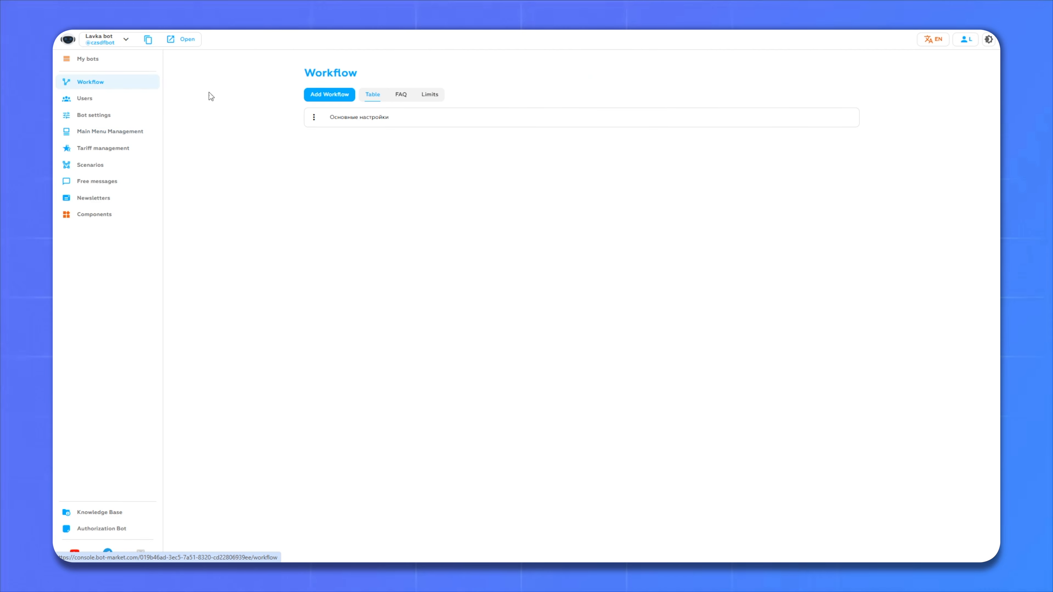
click(366, 121)
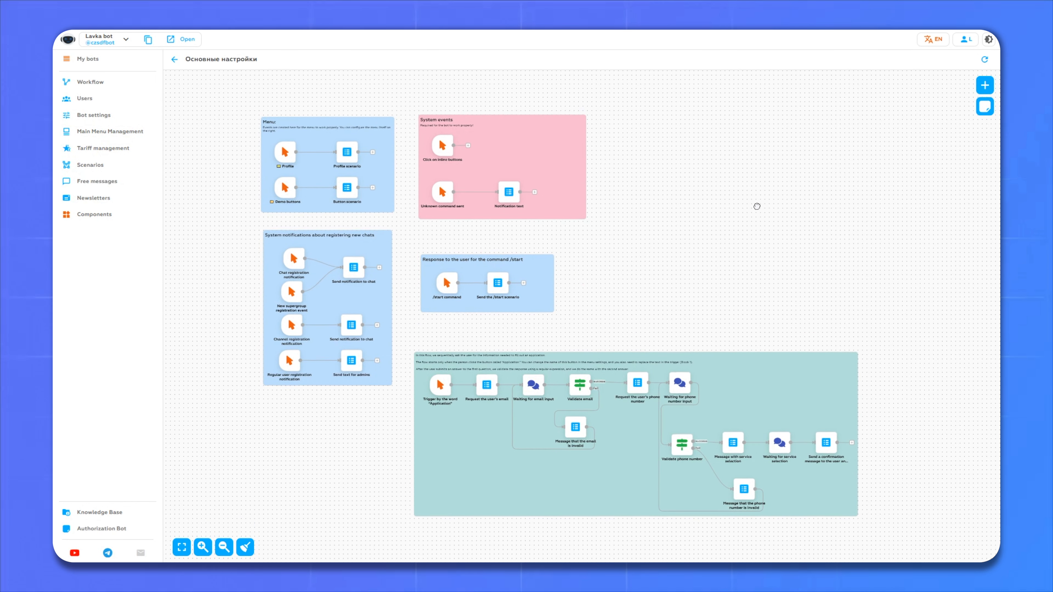
drag(757, 205, 751, 204)
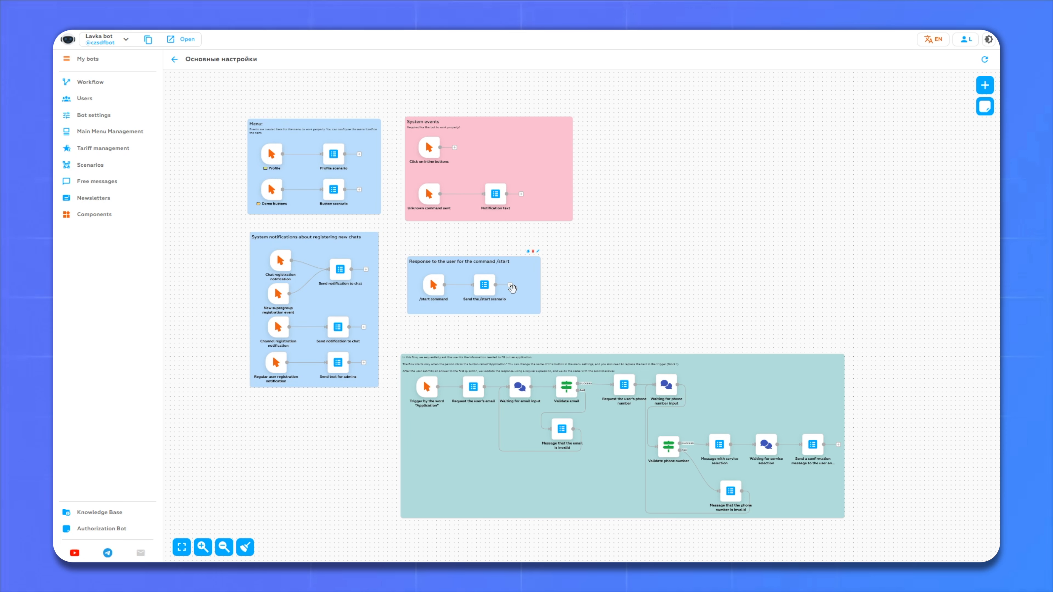
scroll(511, 295, up, 5)
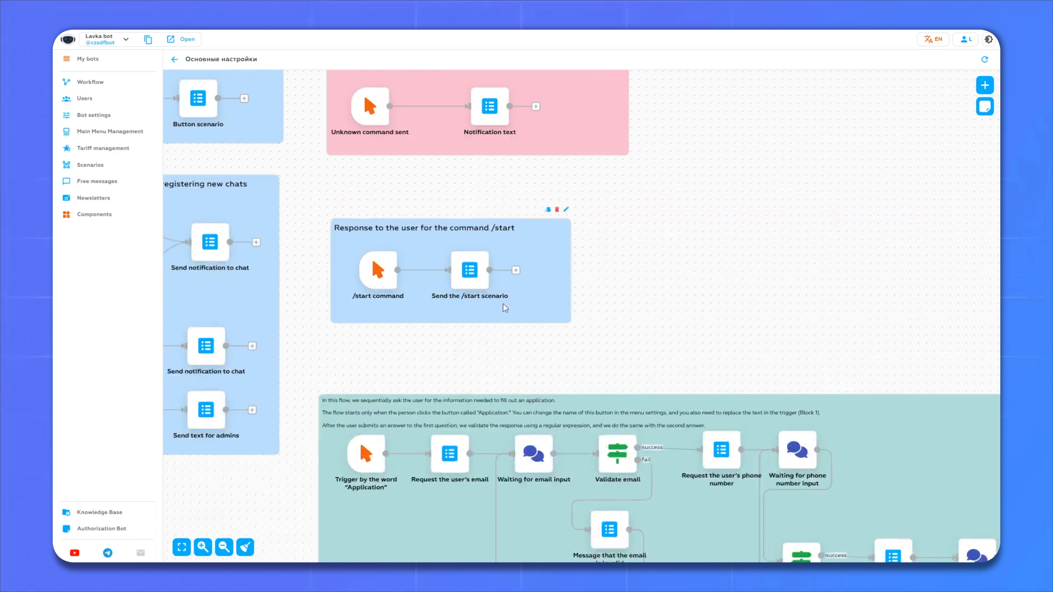
drag(398, 337, 462, 373)
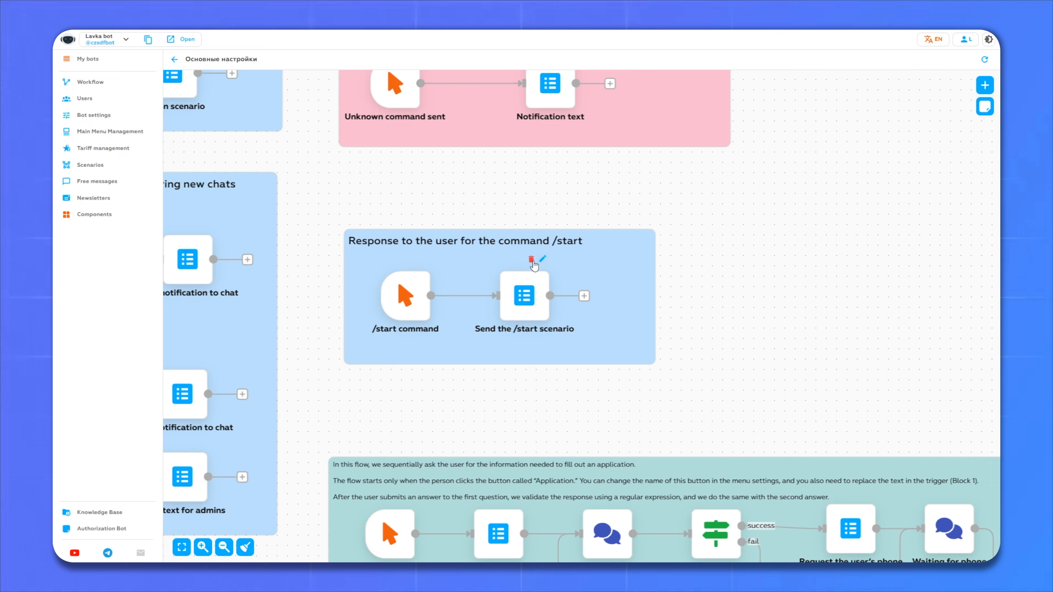
click(543, 260)
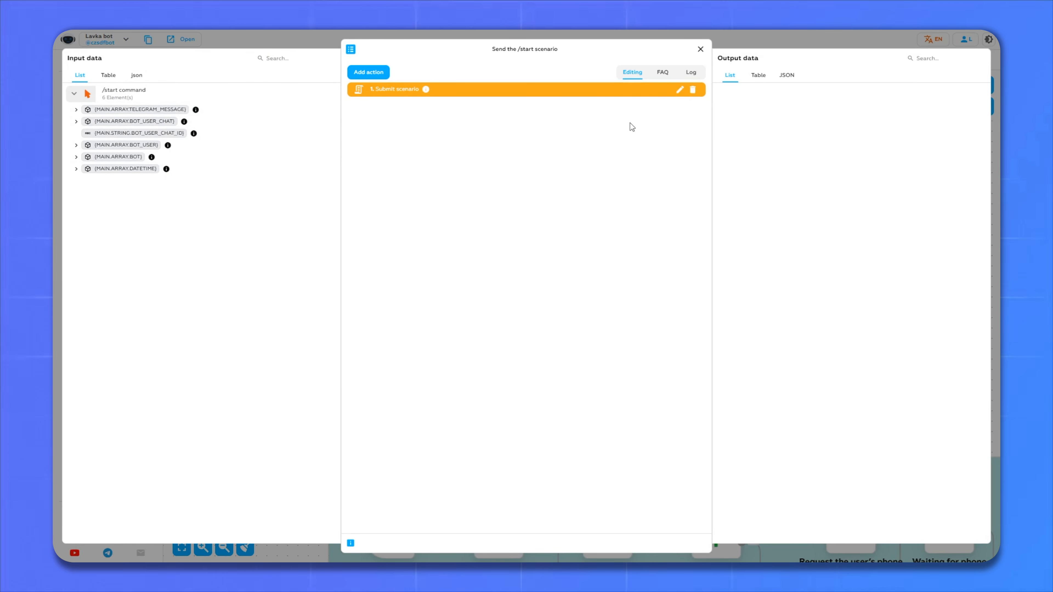
- Replace the /start Title Message with the two-line salon welcome and catalog invitation
click(678, 90)
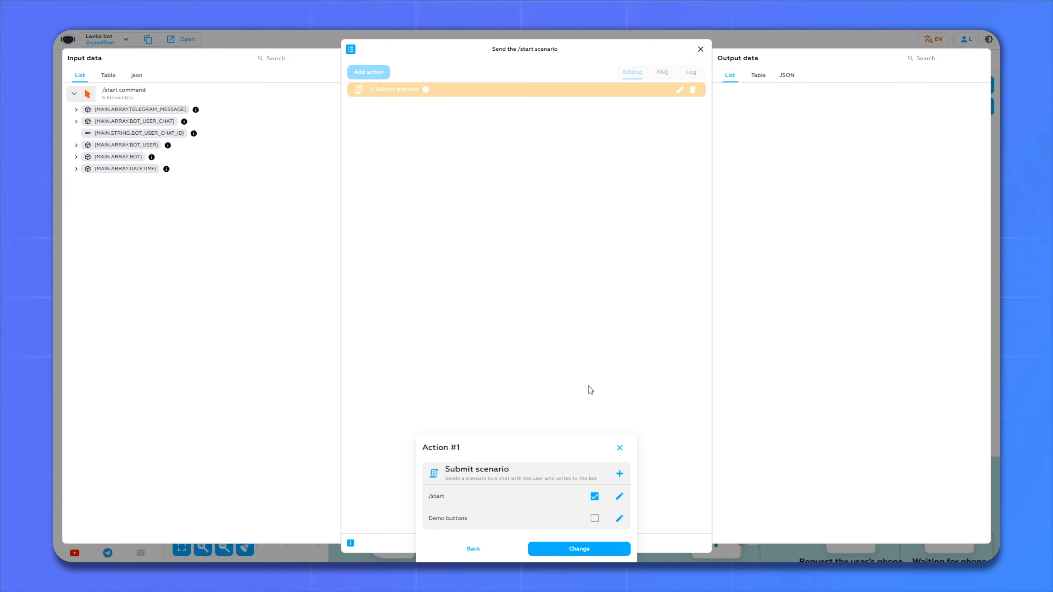
click(619, 497)
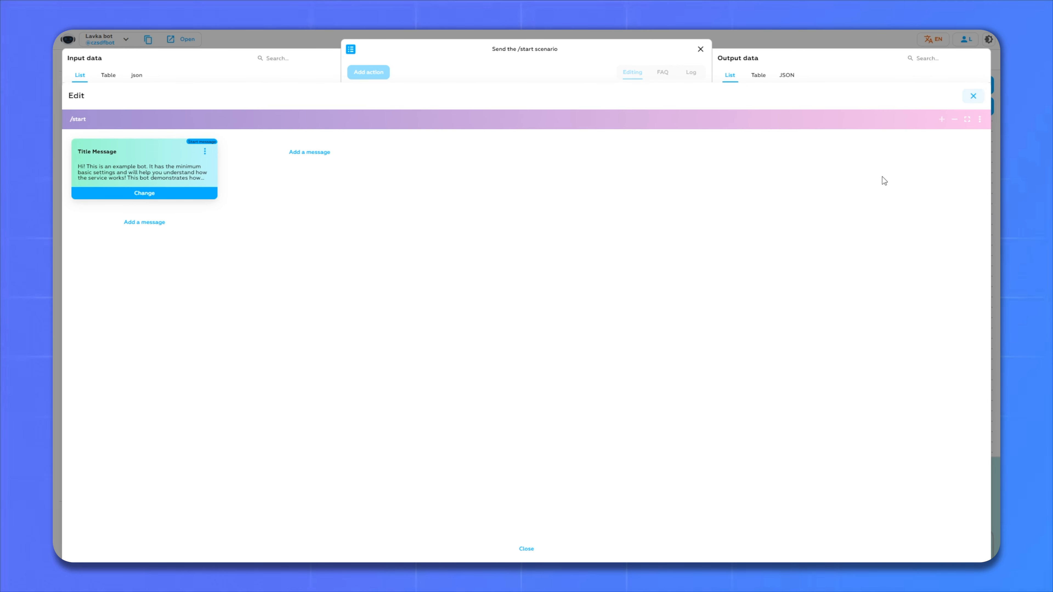
click(139, 194)
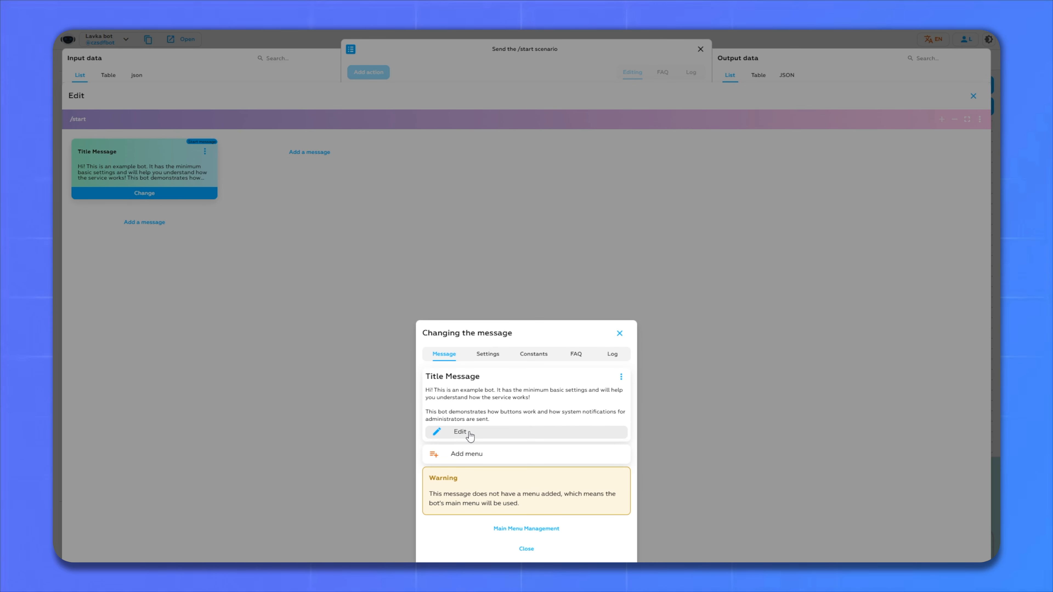
click(469, 434)
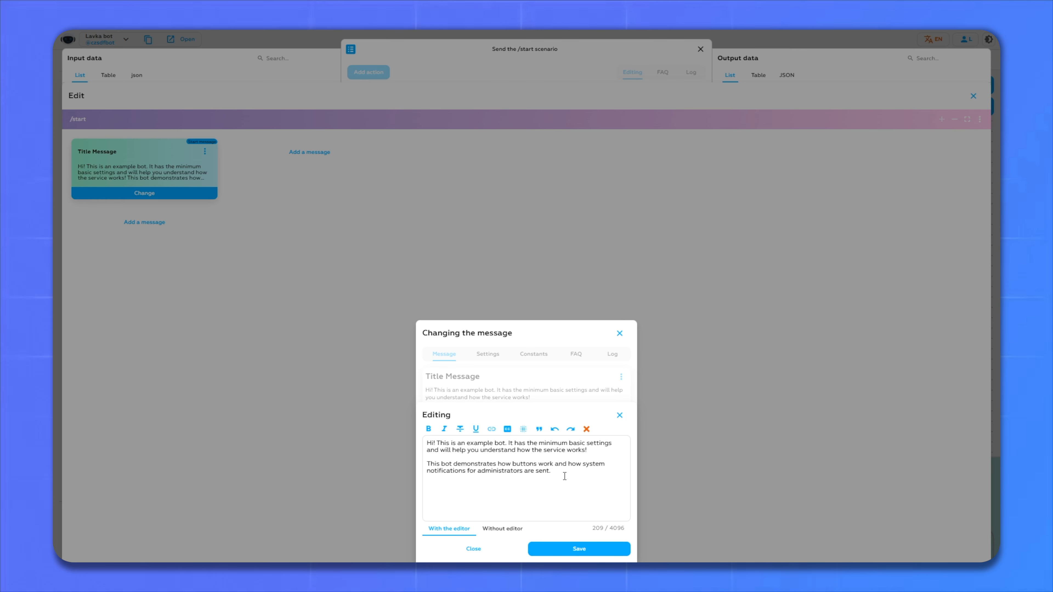
key(ctrl+a)
text(Welcome to our beauty salon. Browse our catalog and place an order!)
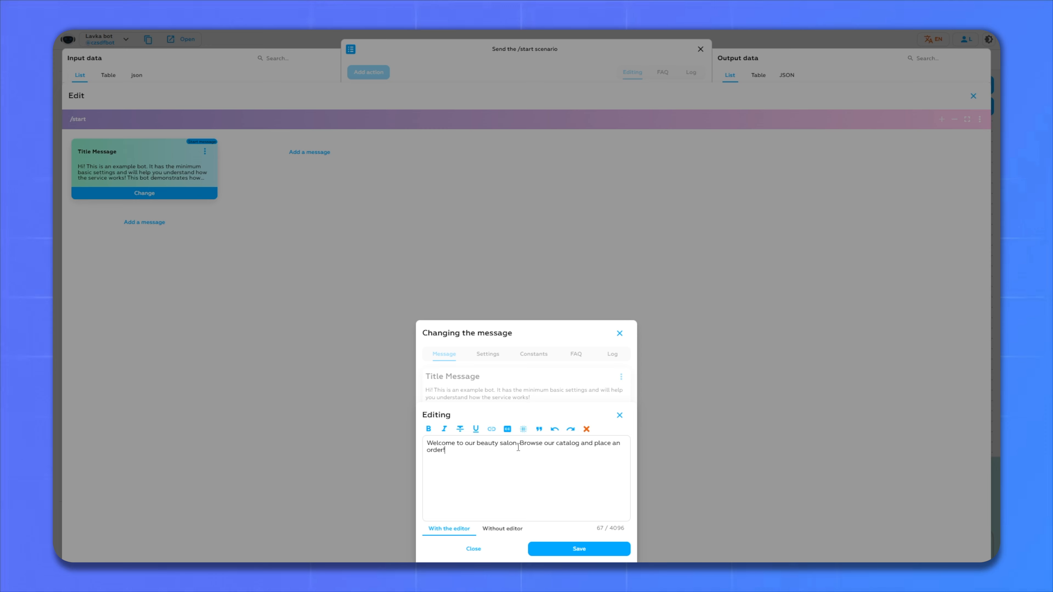
key(Return)
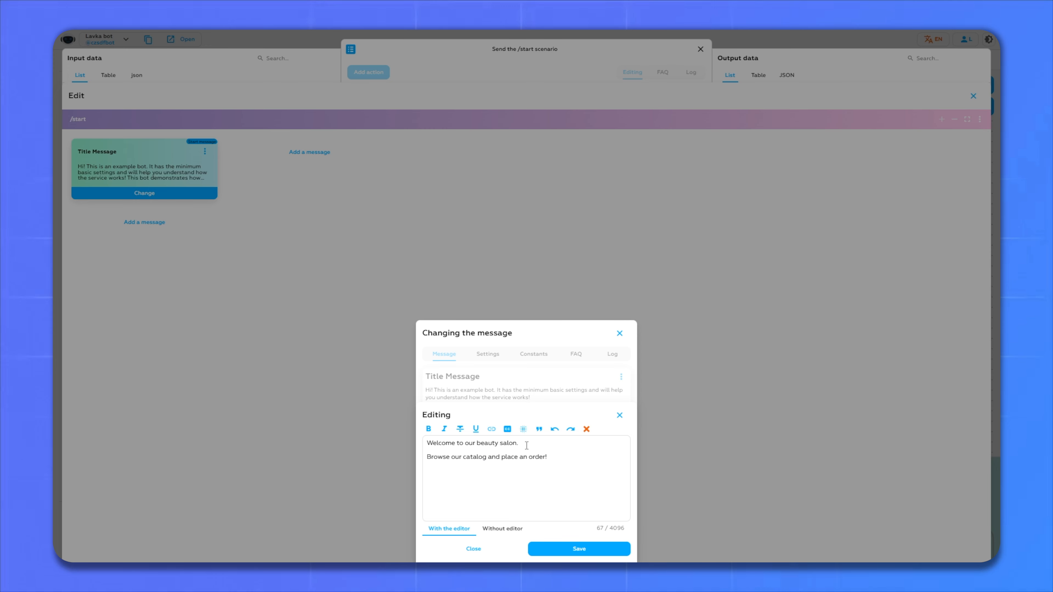
- Bold the line 'Welcome to our beauty salon.' and save the message
drag(526, 445, 405, 447)
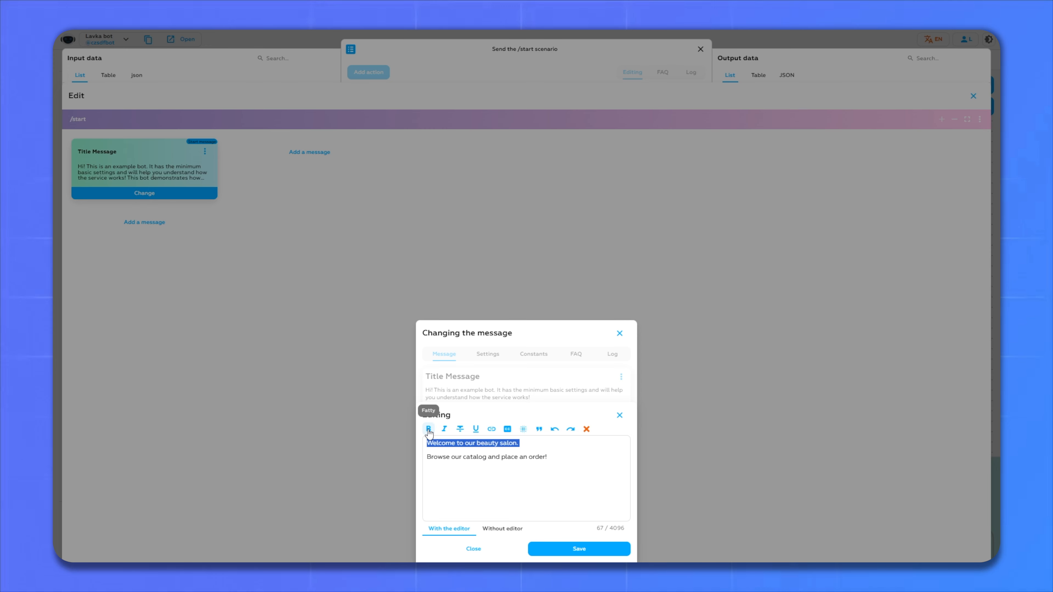
click(429, 429)
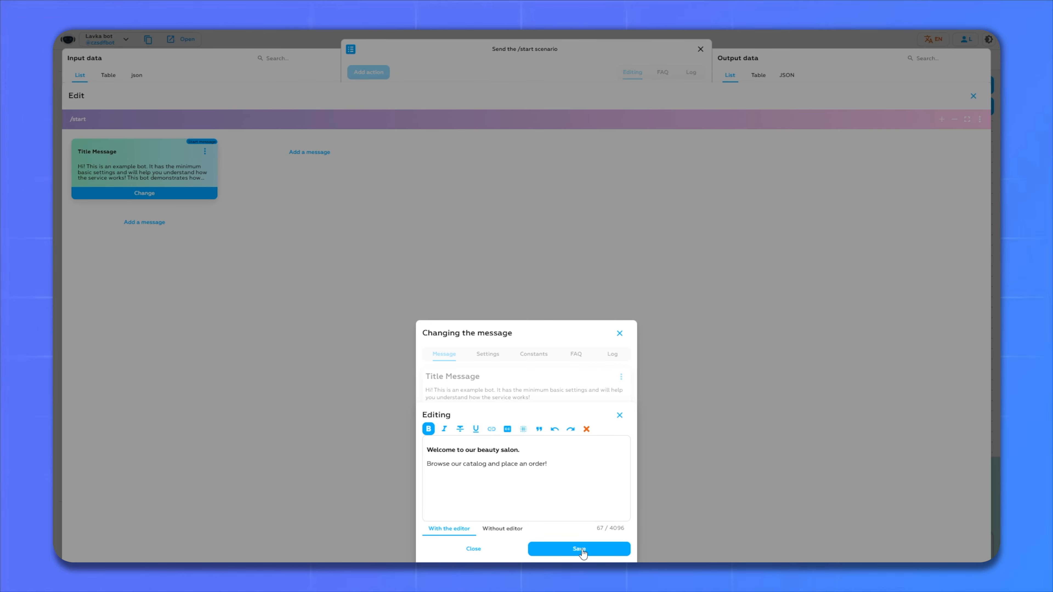
click(571, 549)
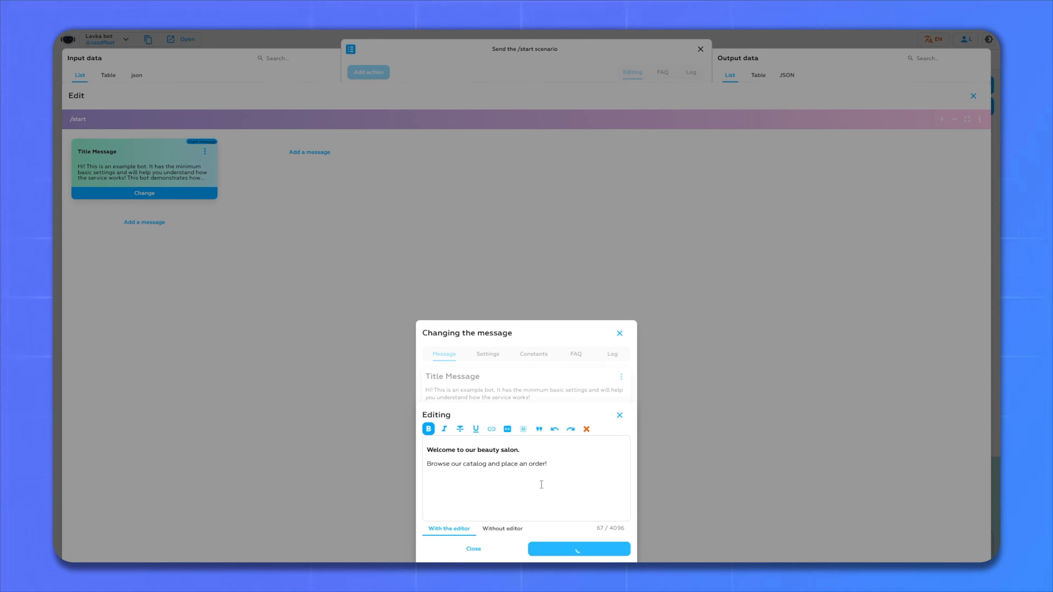
- Copy the username variable from Constants > BOT_USER > user
click(532, 361)
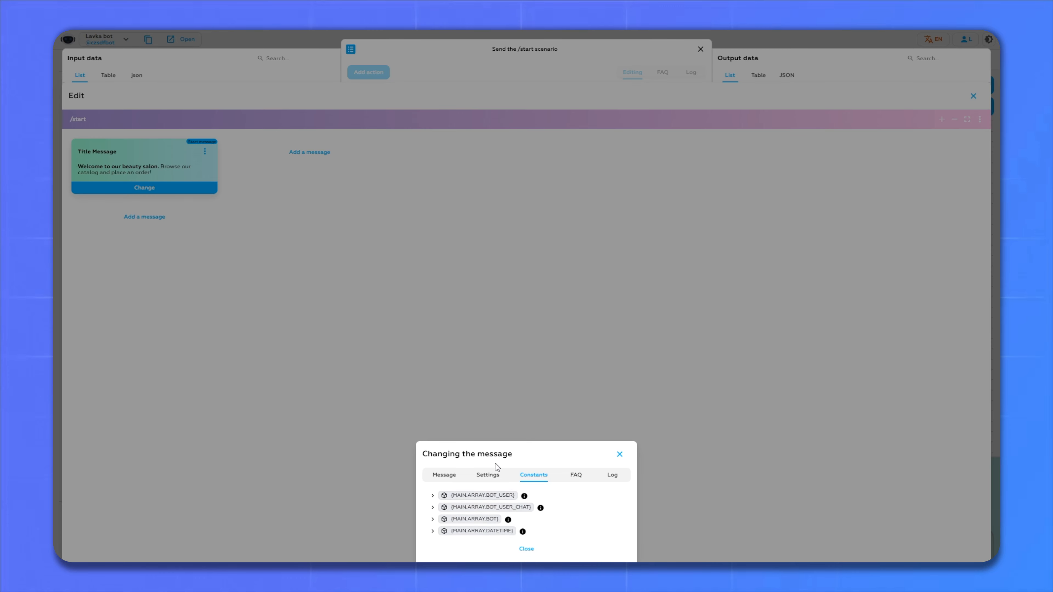
click(432, 495)
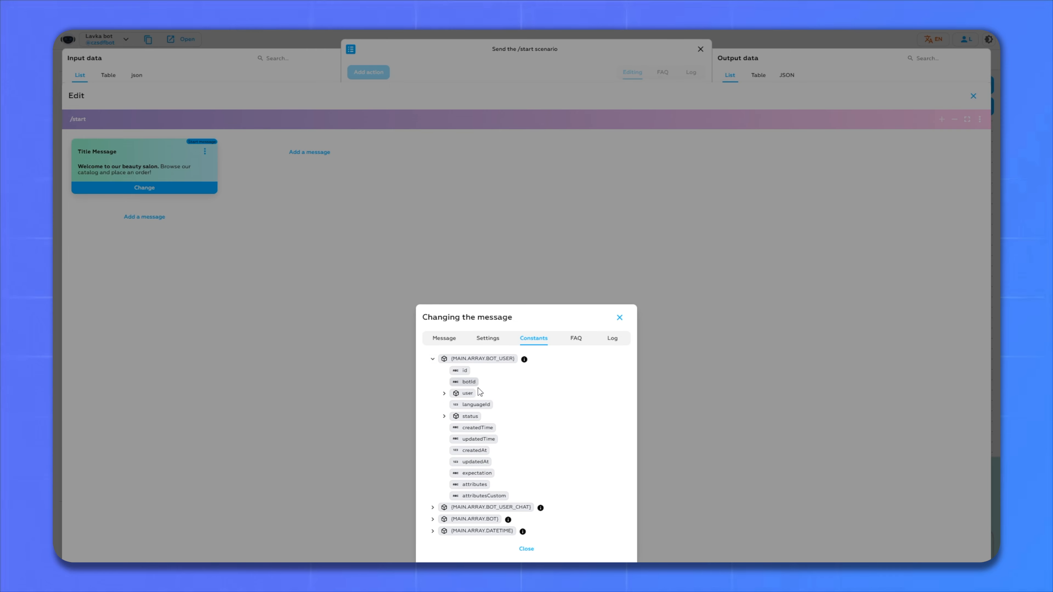
click(443, 393)
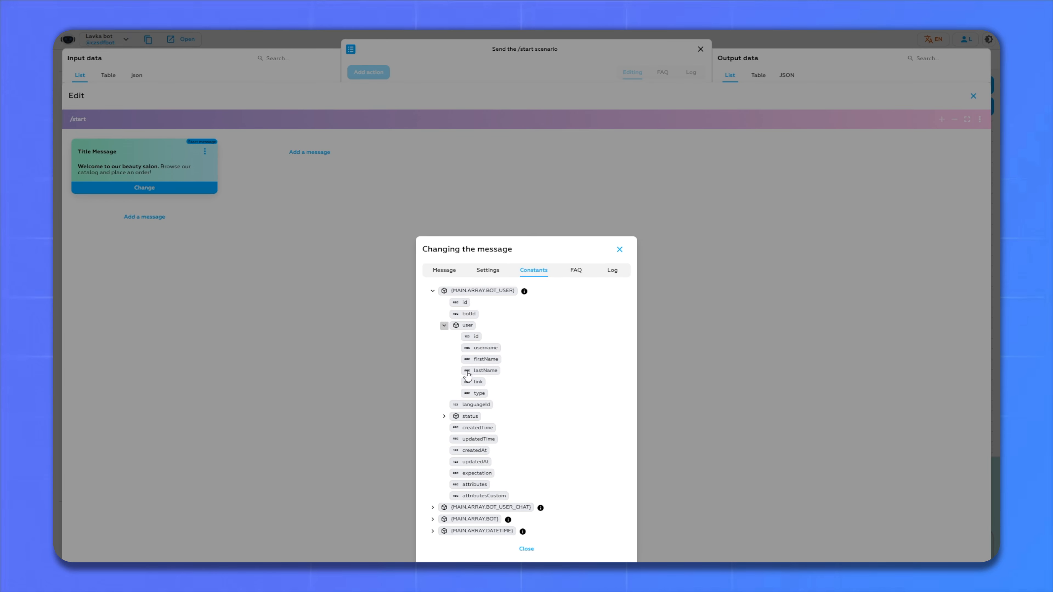
click(469, 351)
click(444, 270)
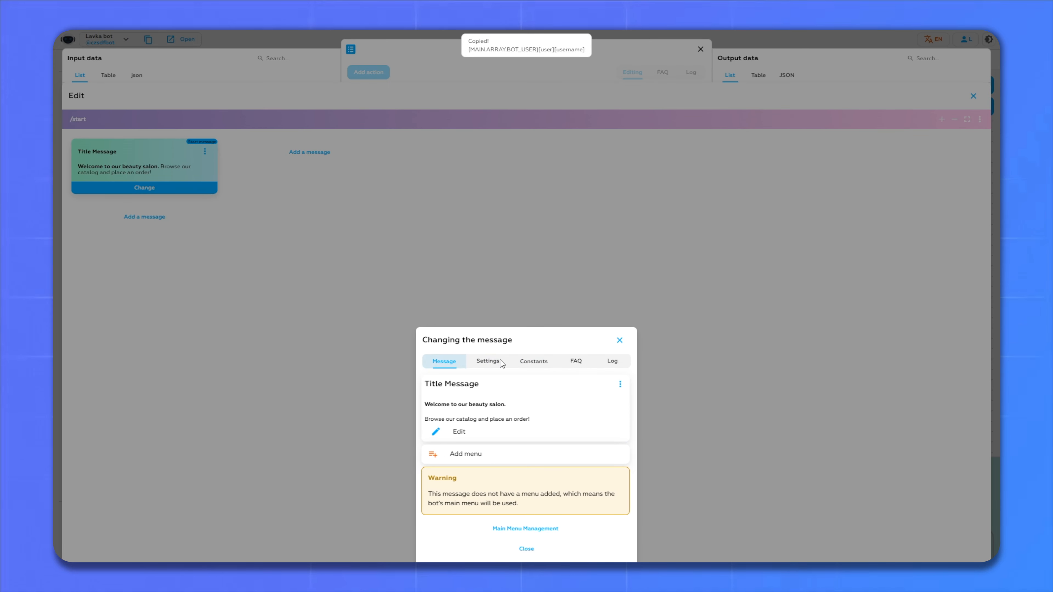
- Paste the username greeting into the Title Message, underline it, and save
click(460, 432)
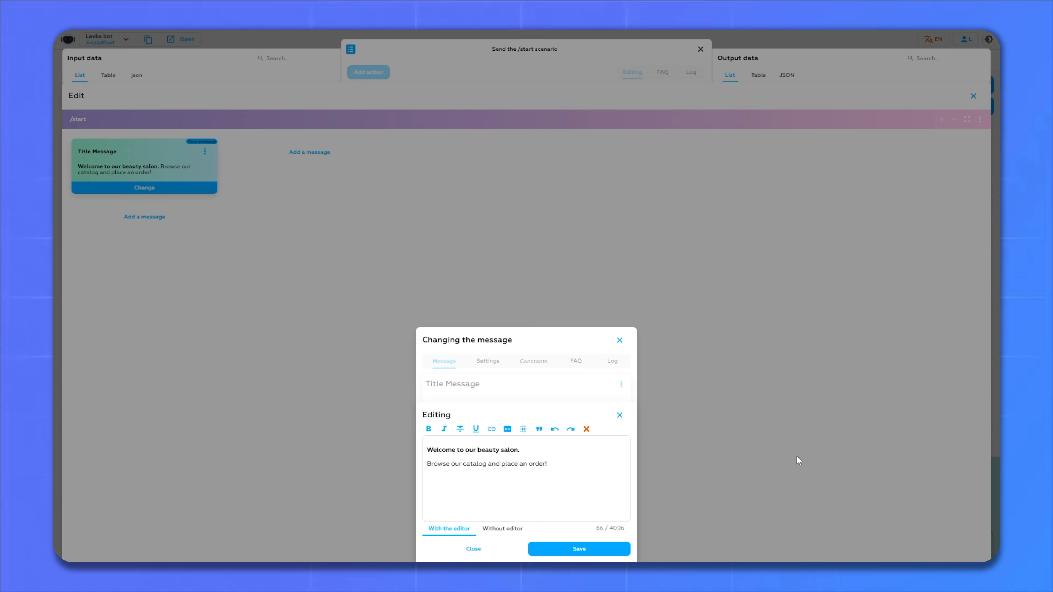
key(ctrl+v)
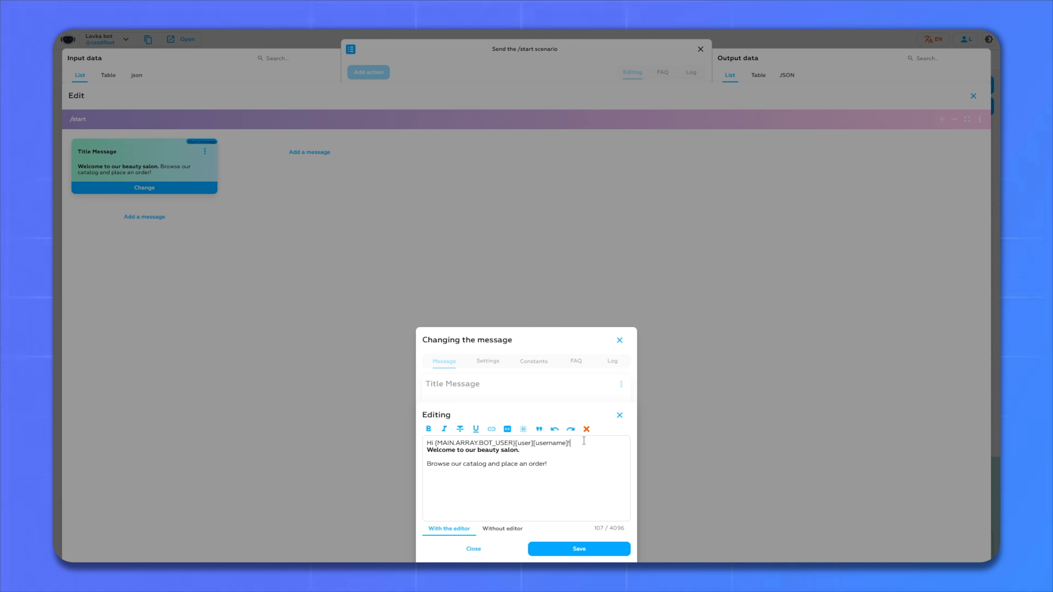
drag(584, 443, 418, 443)
click(475, 429)
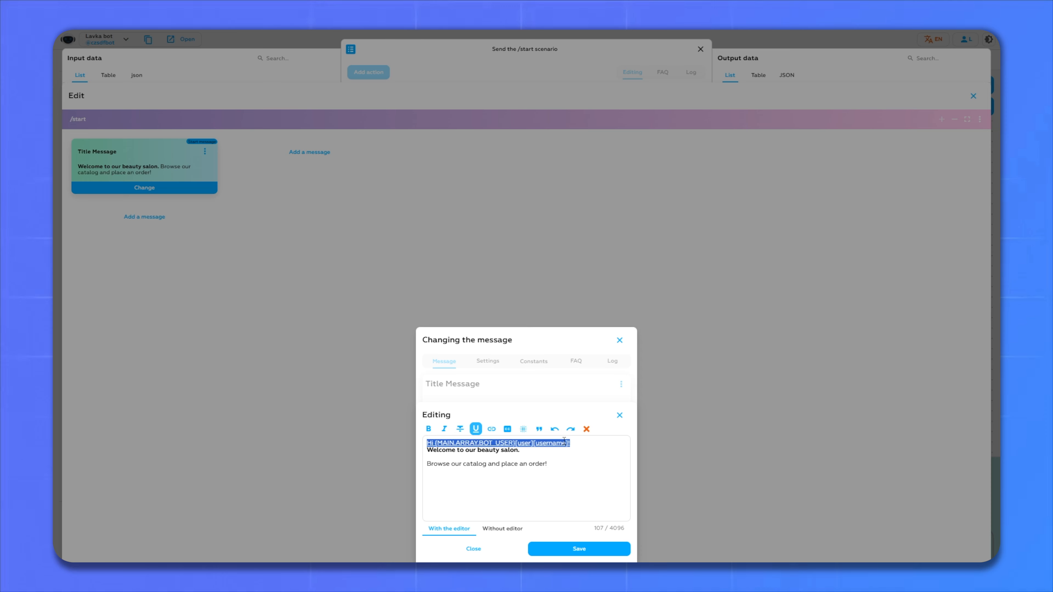
click(580, 445)
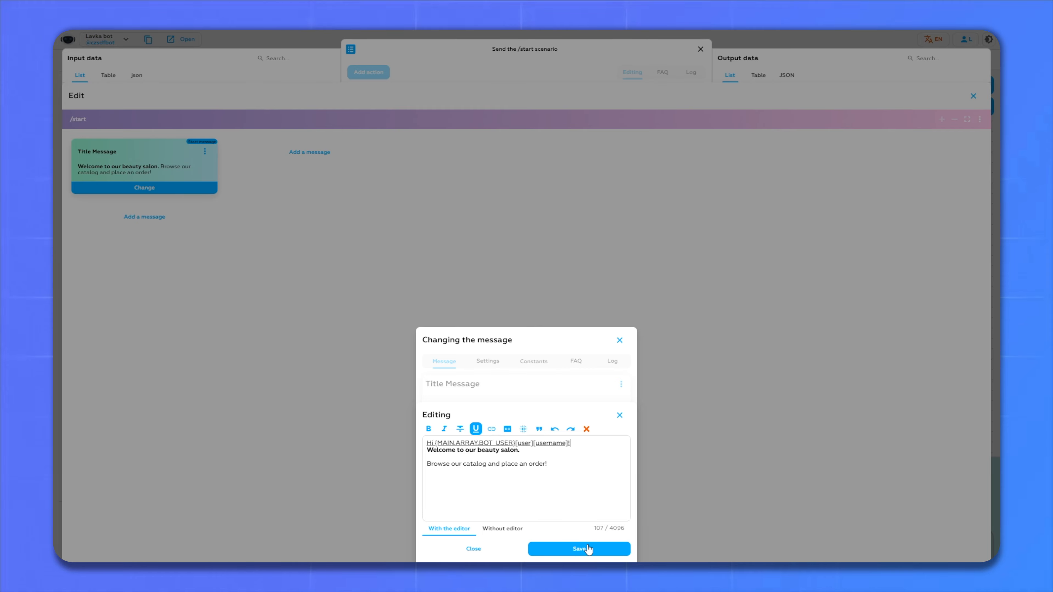
click(580, 548)
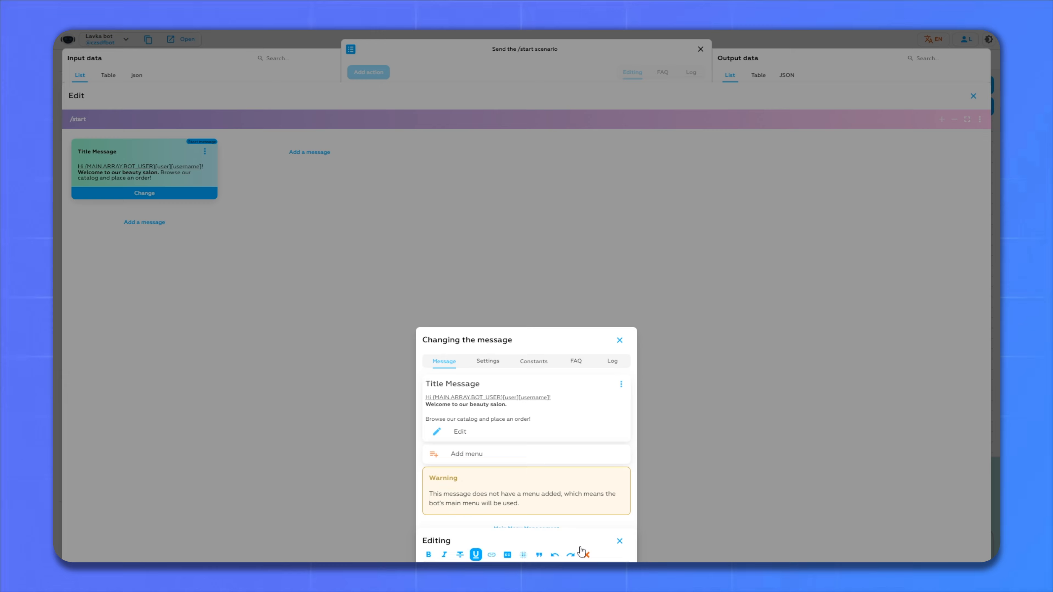
- Close the editors and apply the change to the /start scenario action
click(526, 549)
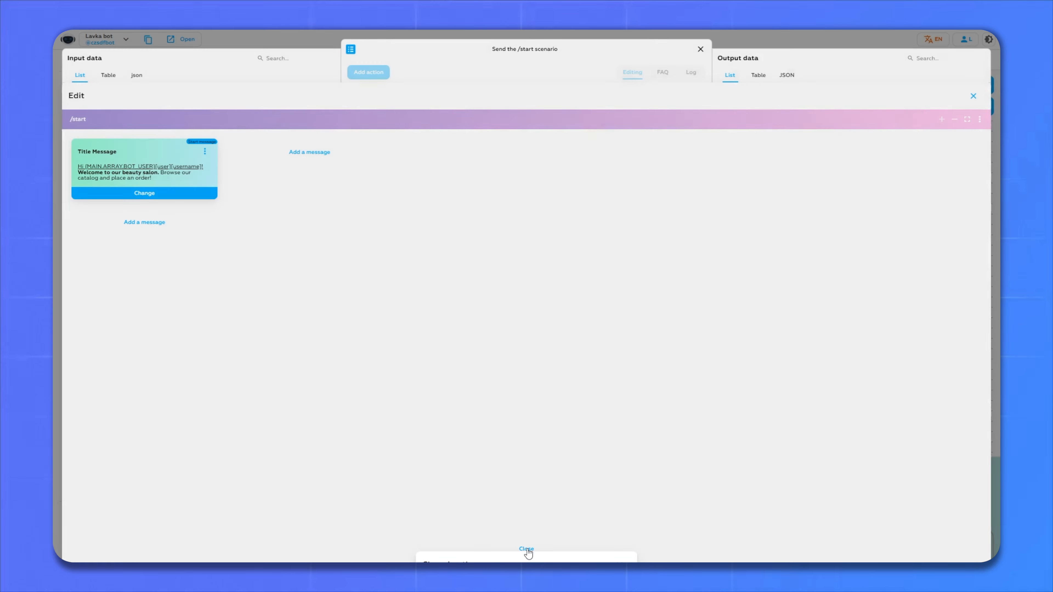
click(522, 550)
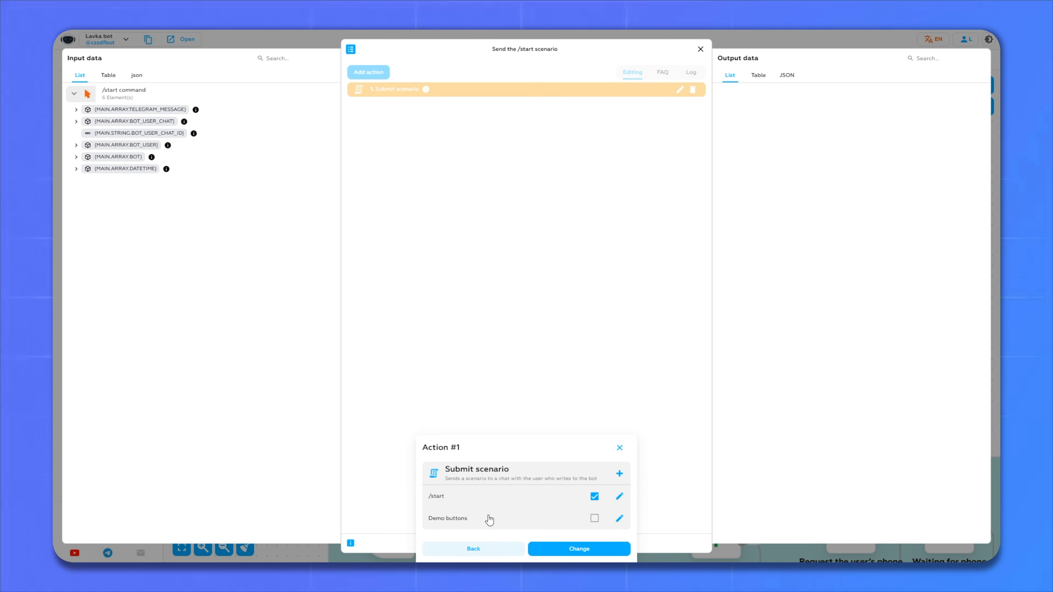
click(567, 549)
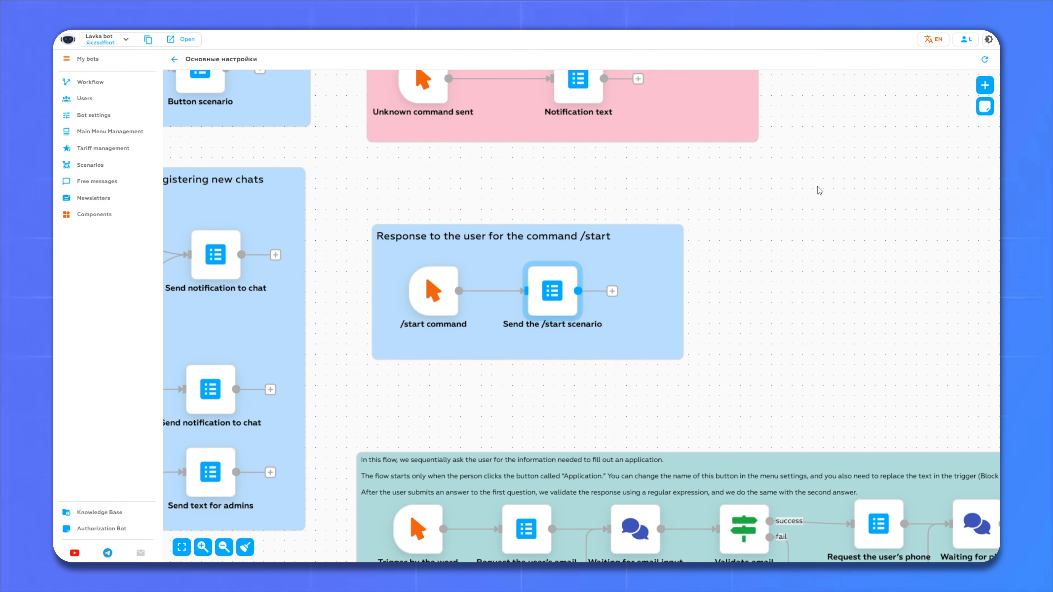
- Add a '[TELEGRAM] The user sent a message to the bot' trigger with message 'Goods'
drag(820, 190, 498, 237)
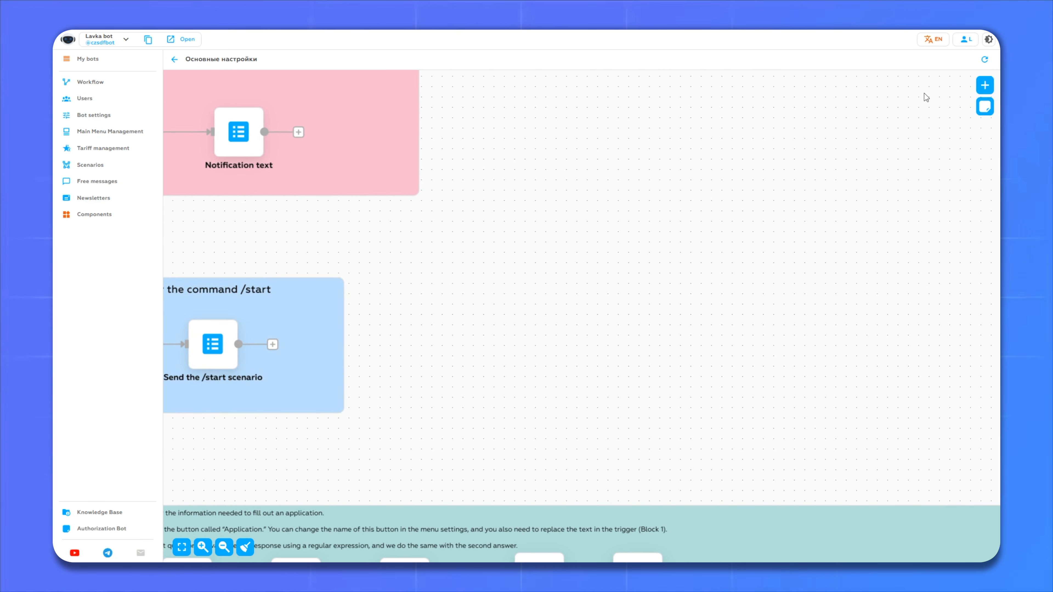
click(985, 84)
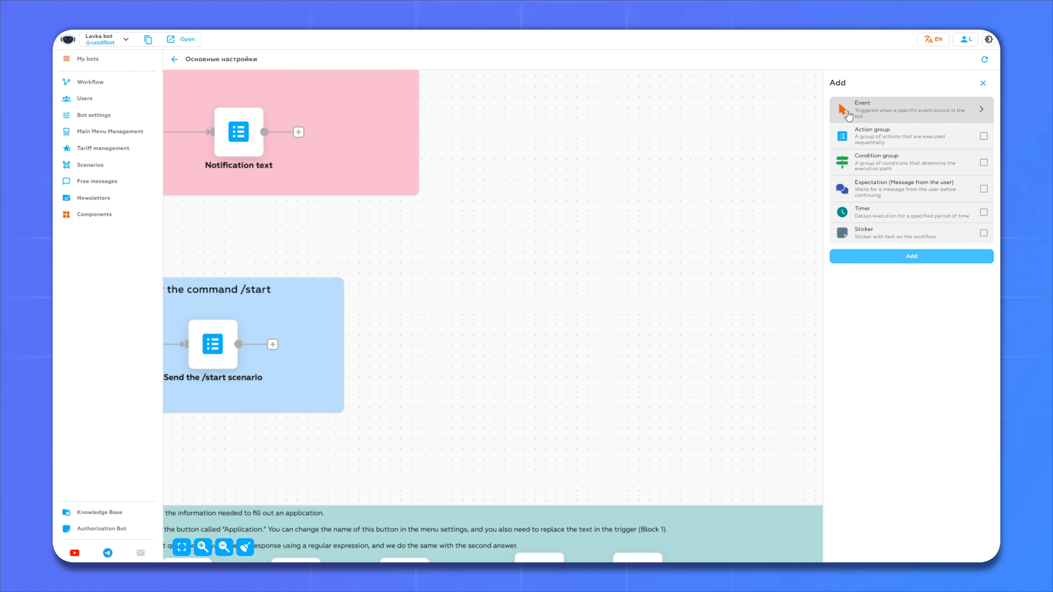
click(856, 108)
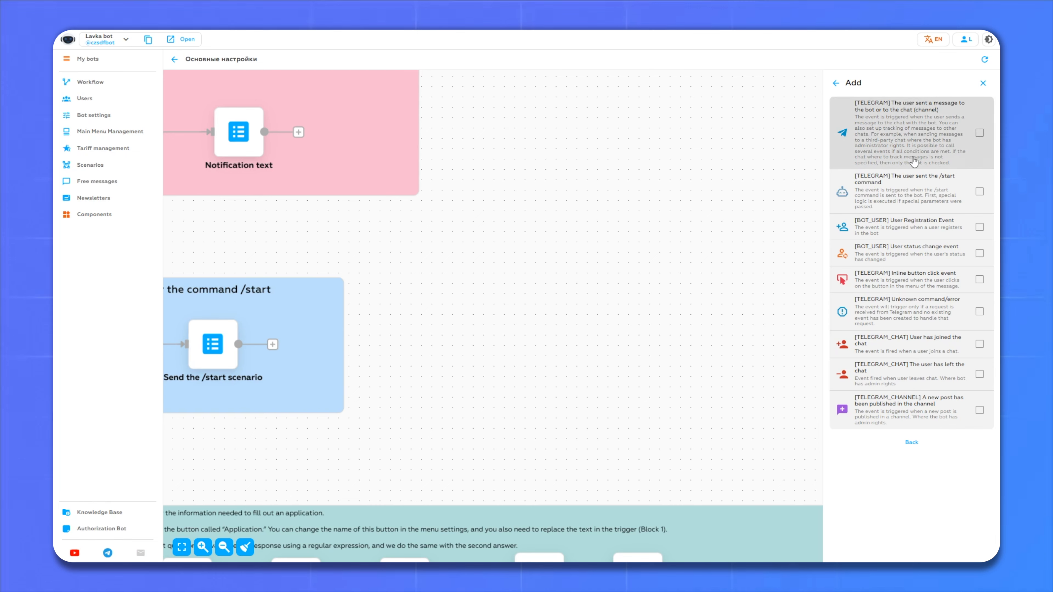
click(887, 124)
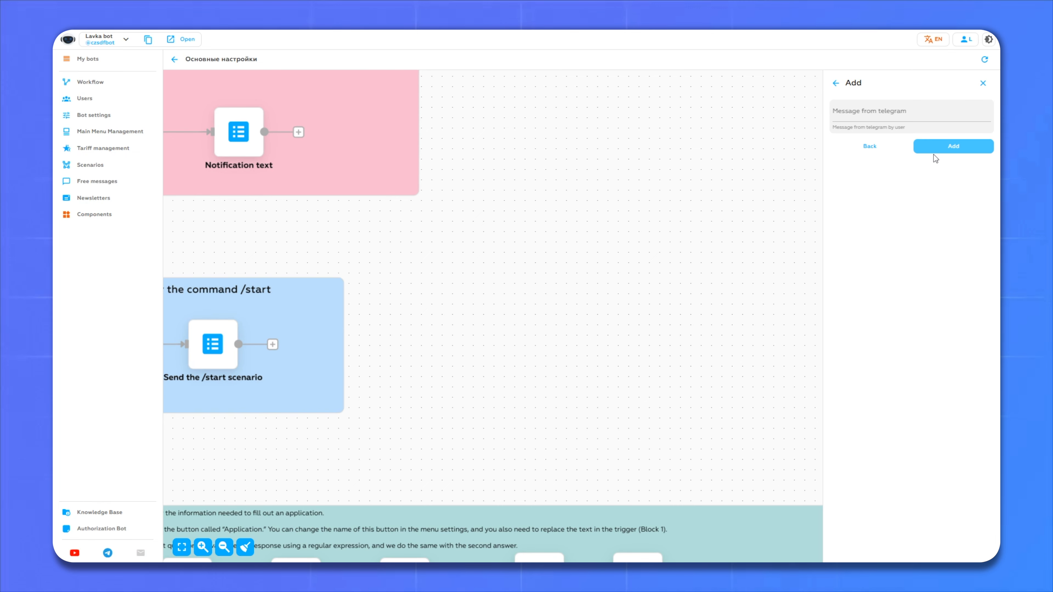
click(848, 111)
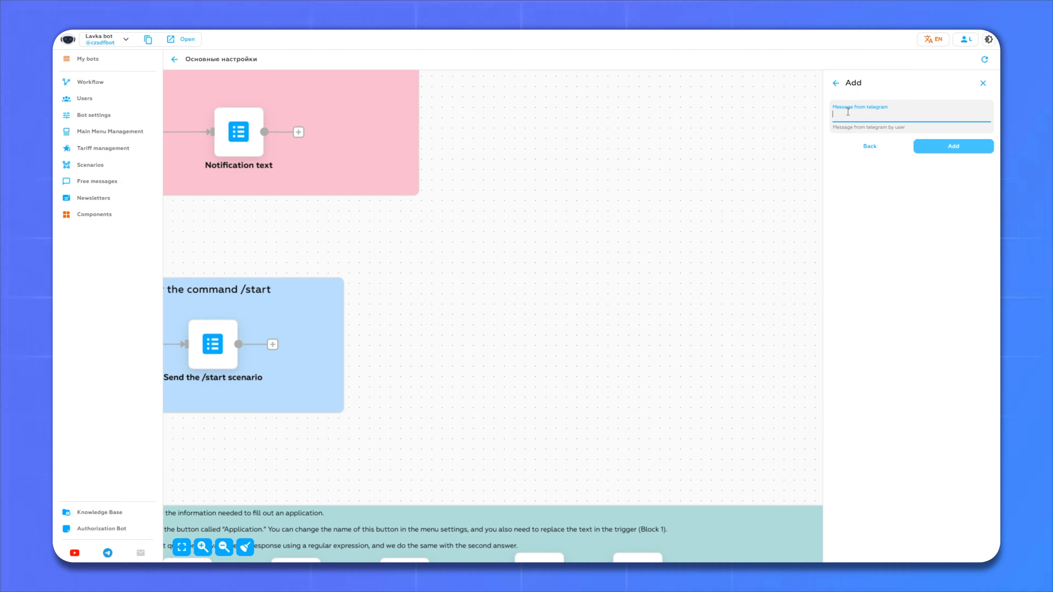
text(п)
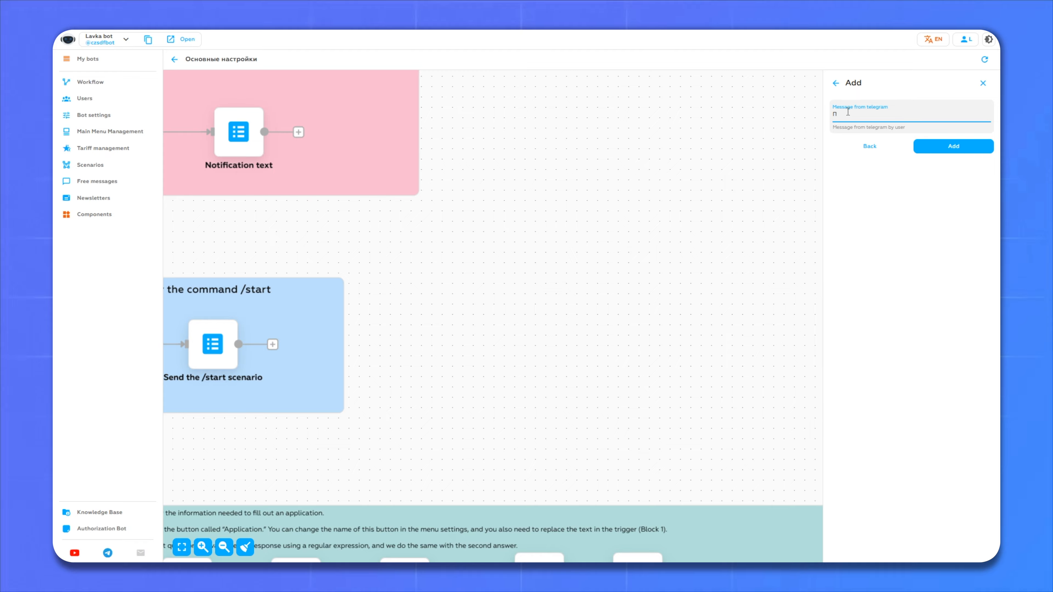
key(BackSpace)
text(Goods)
click(953, 147)
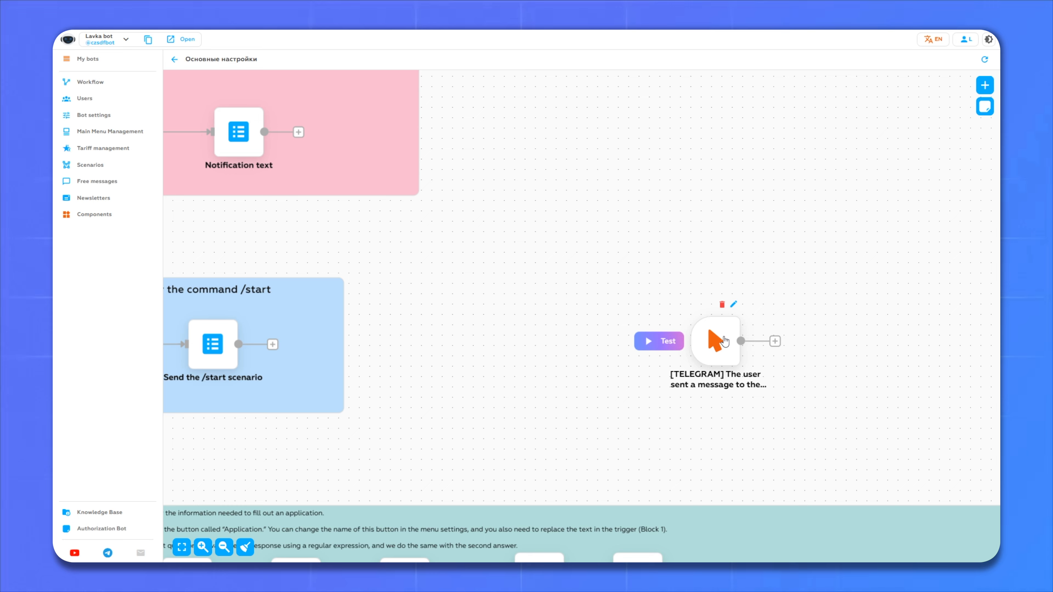
- Attach a new action group, New Action Group 14, after the Goods trigger
drag(725, 335, 522, 297)
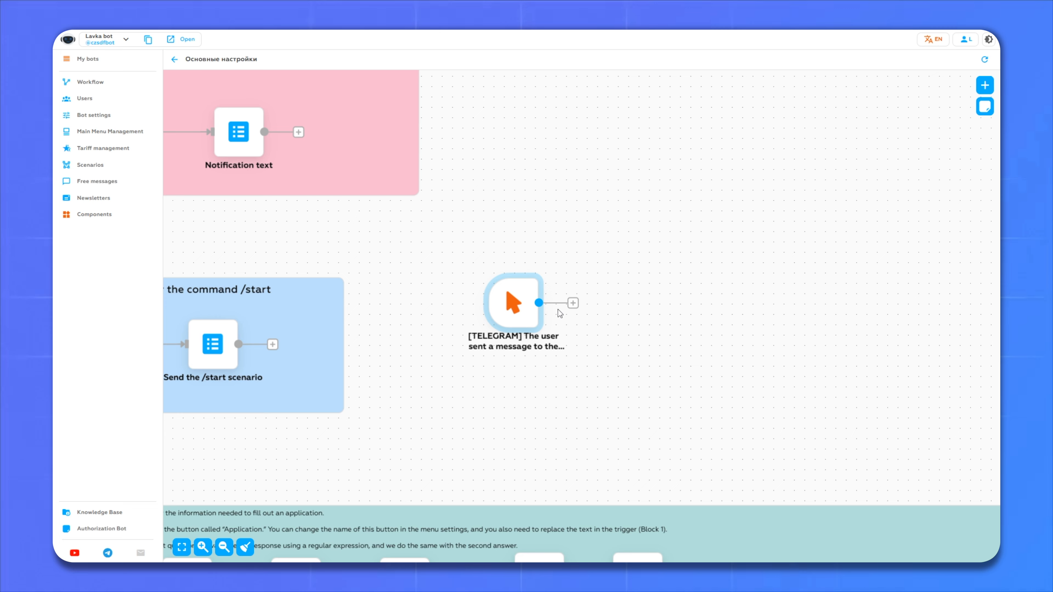
click(572, 303)
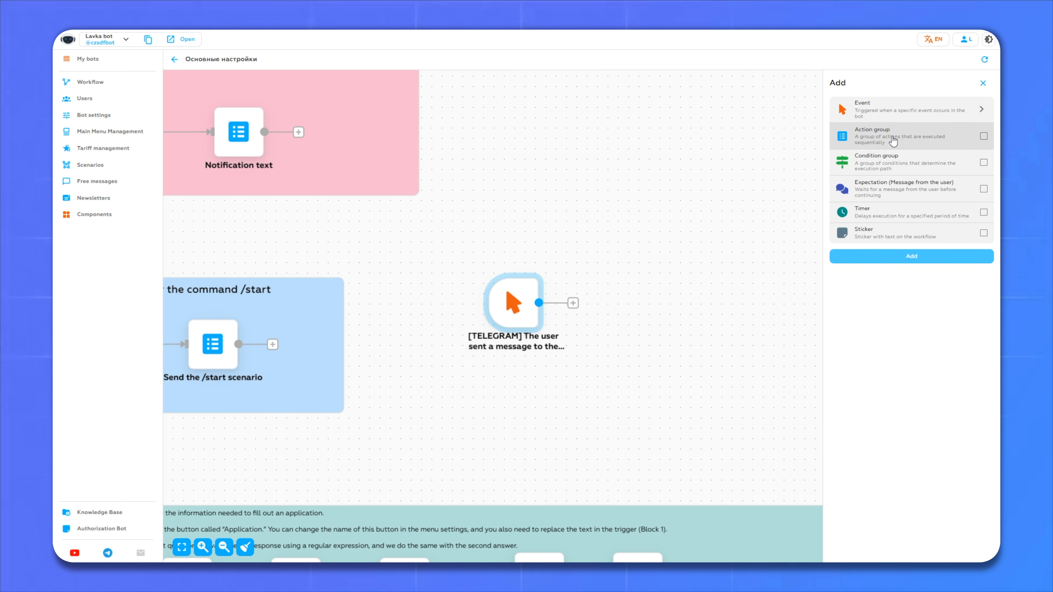
click(873, 146)
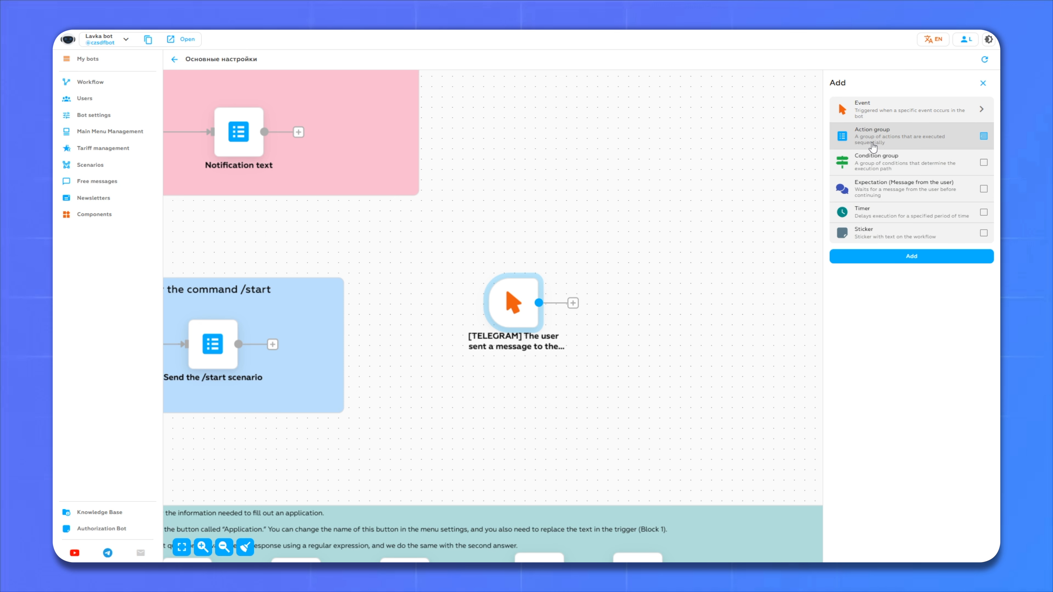
click(903, 256)
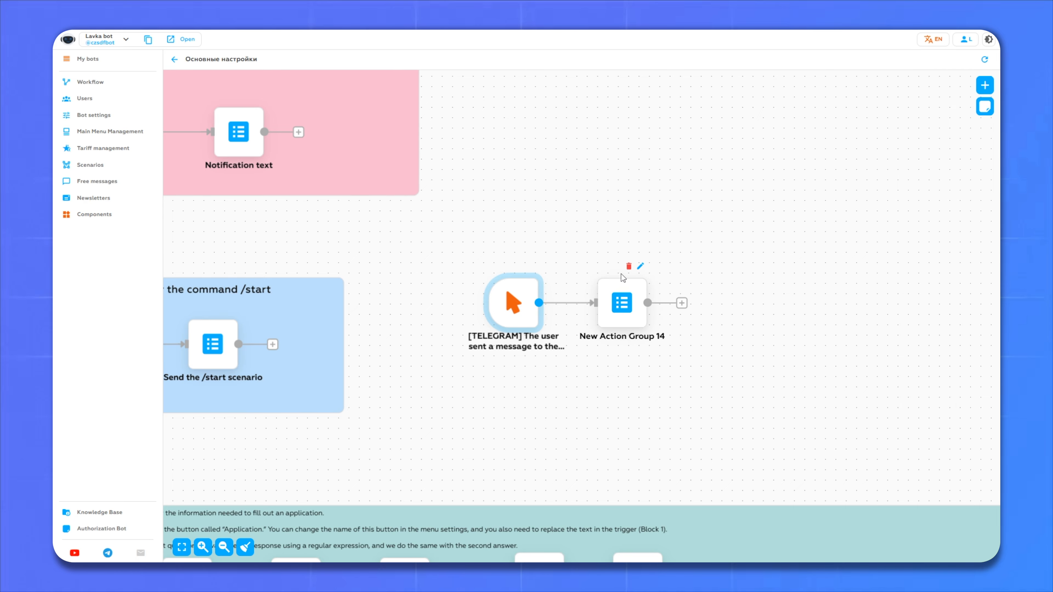
drag(639, 268, 641, 273)
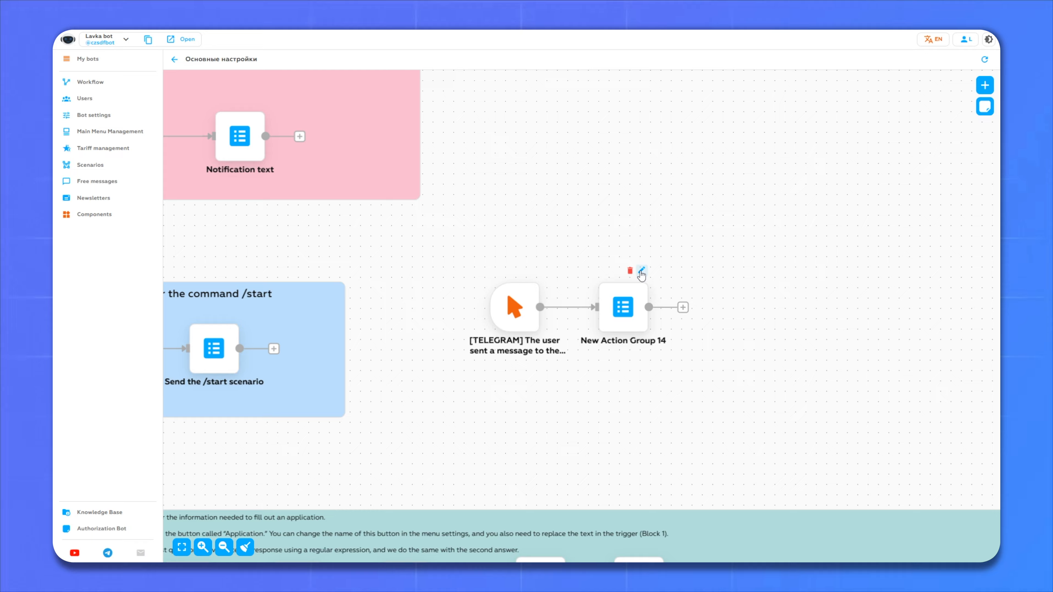
click(641, 272)
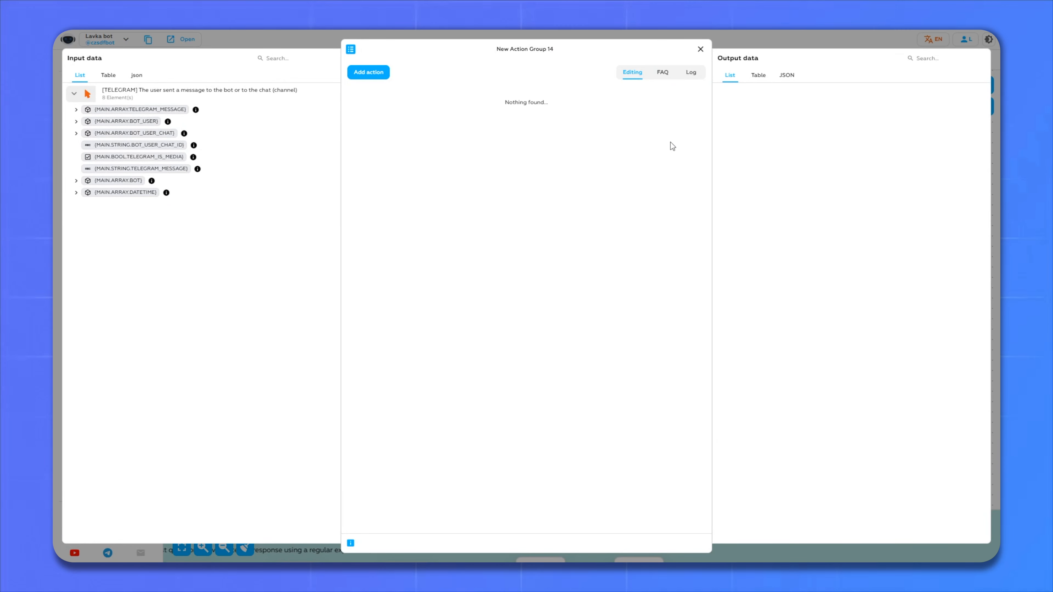
- Add a Send a free message action that sends the newly created message New #15
click(365, 72)
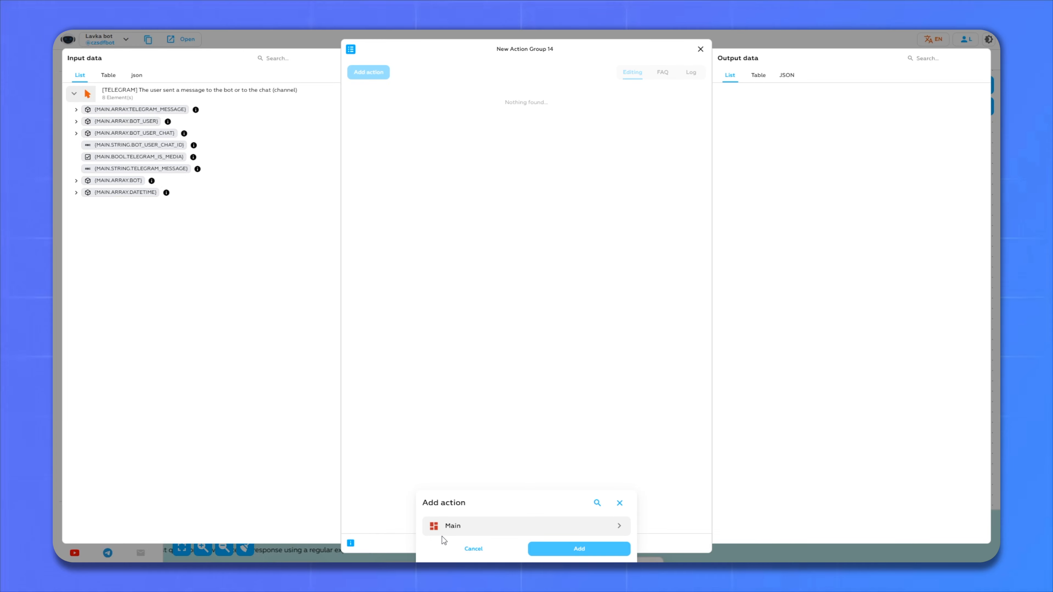
click(464, 523)
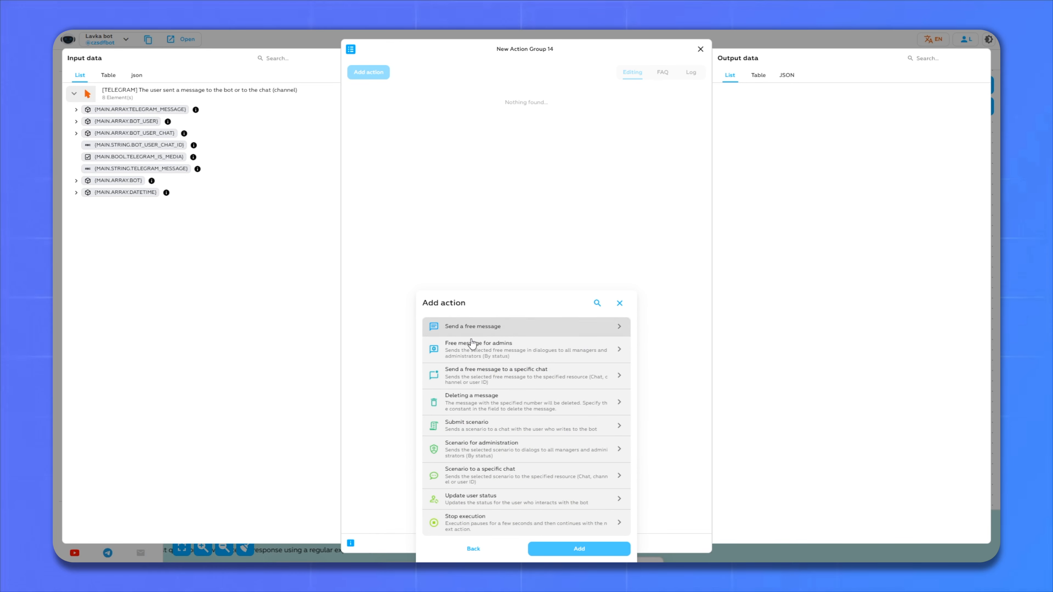
click(455, 331)
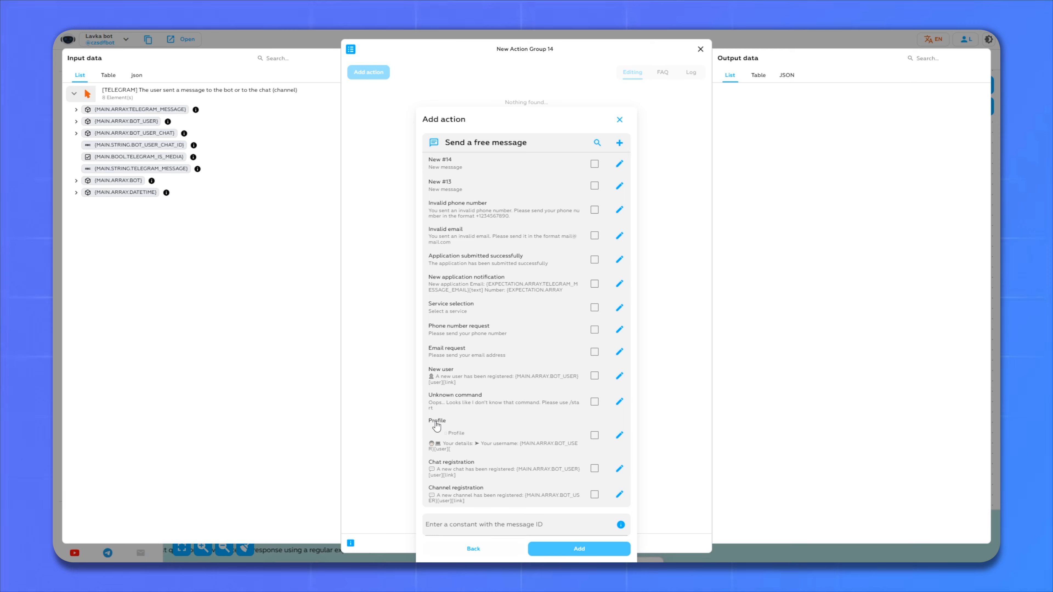
click(619, 143)
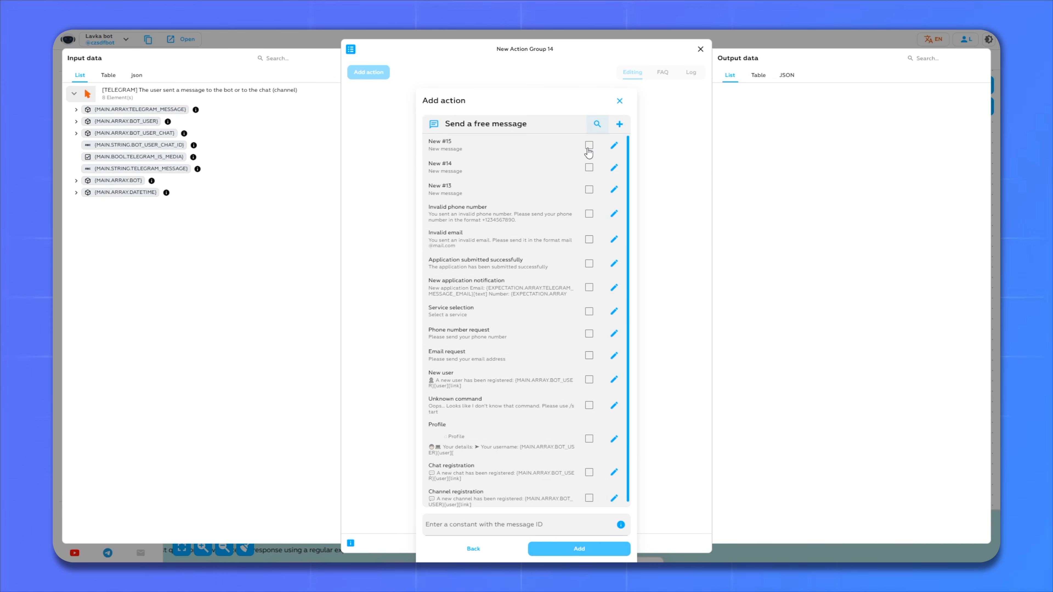
click(588, 146)
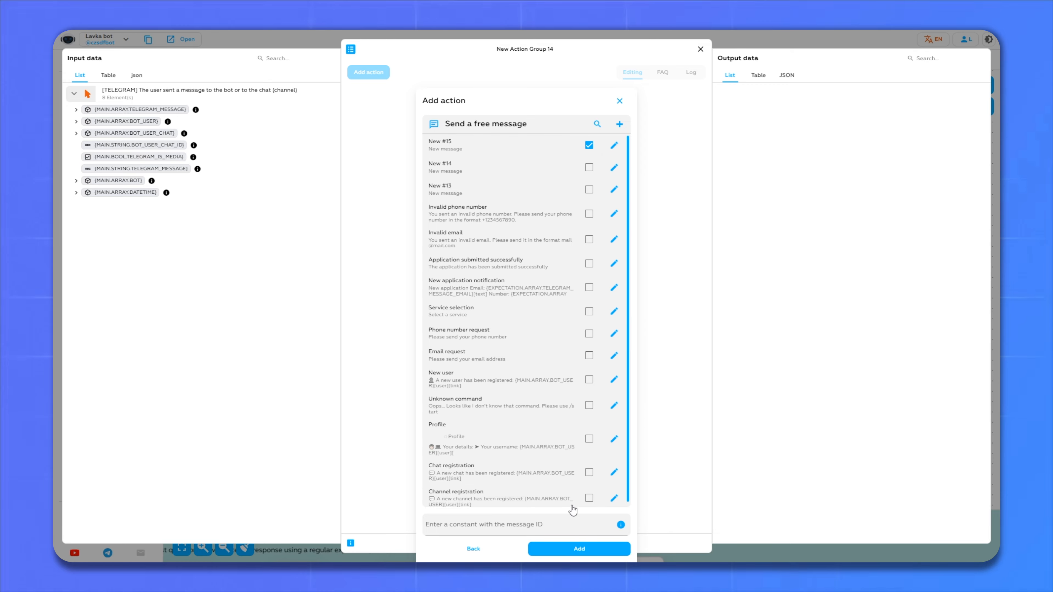
click(563, 550)
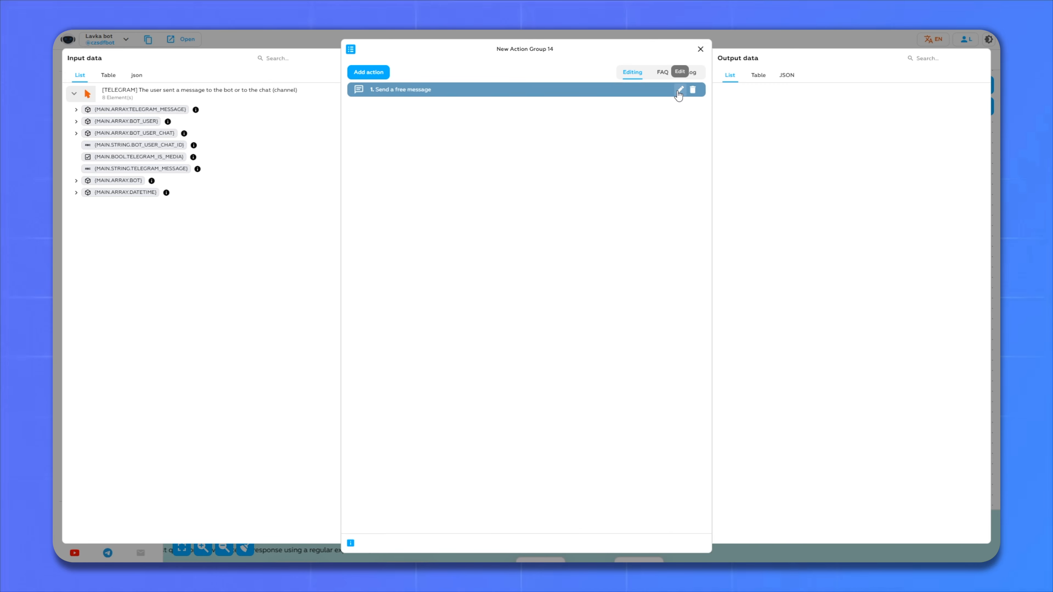
click(678, 91)
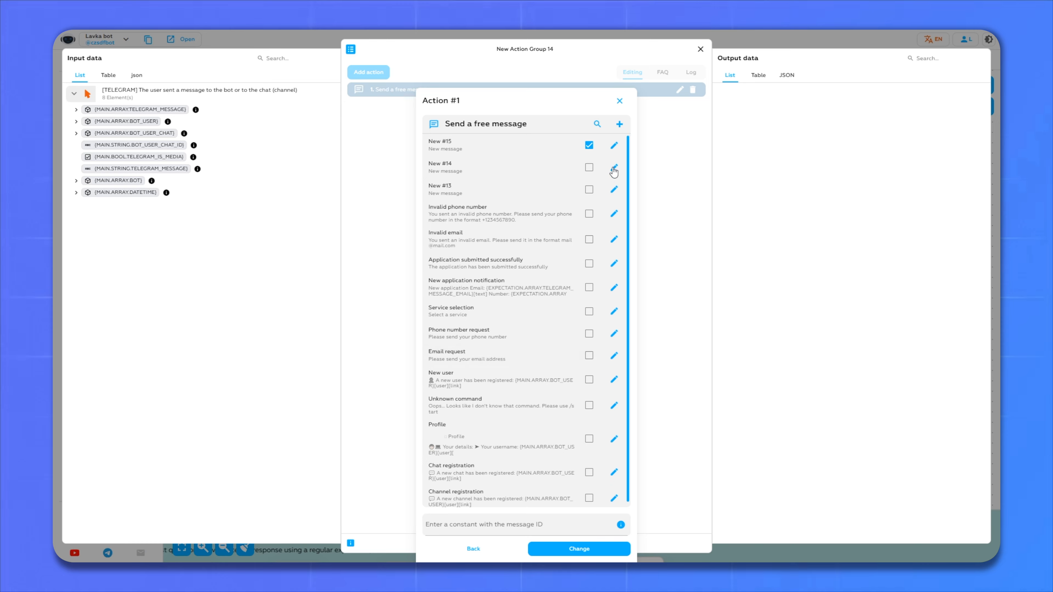
- Replace New #15's placeholder 'New message' with the Products and Services list
click(613, 145)
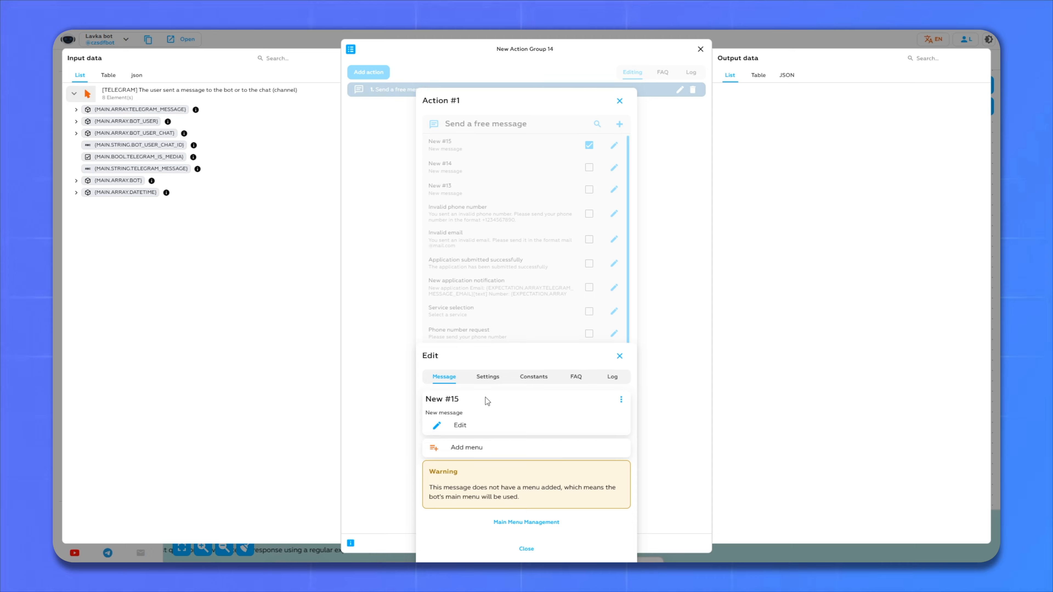
click(459, 426)
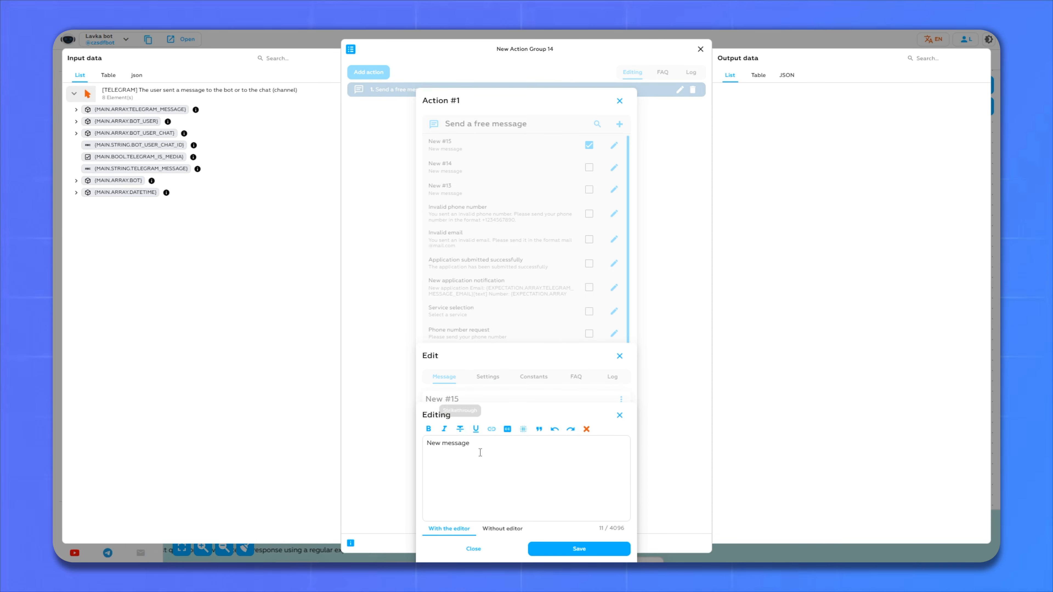
drag(522, 456, 359, 442)
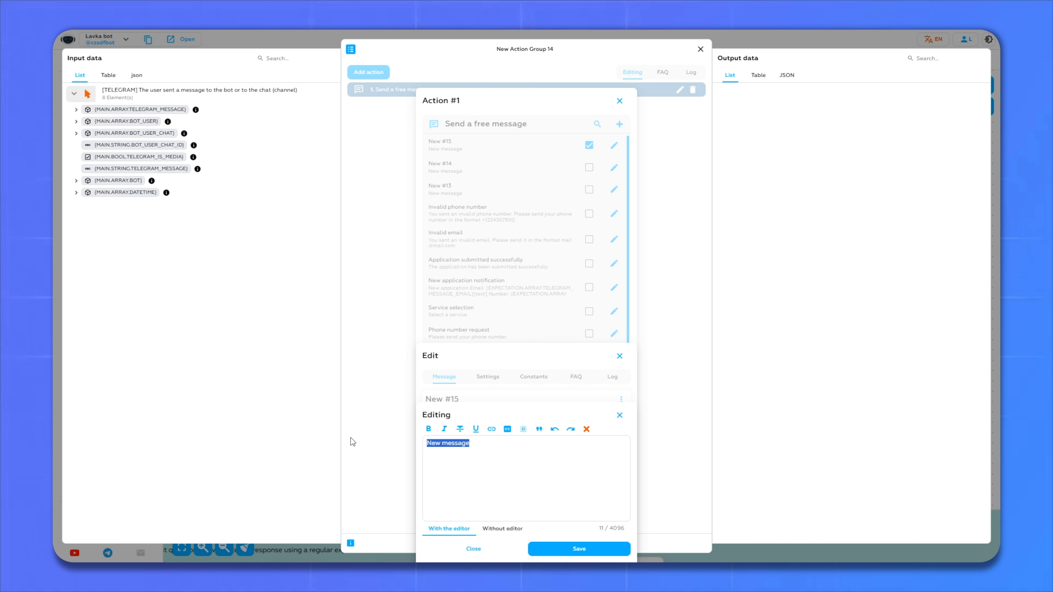
key(alt+Tab)
key(alt+Tab)
text(Products and Services:  Manicure Pedicure Haircuts  Hairspray Nail polish)
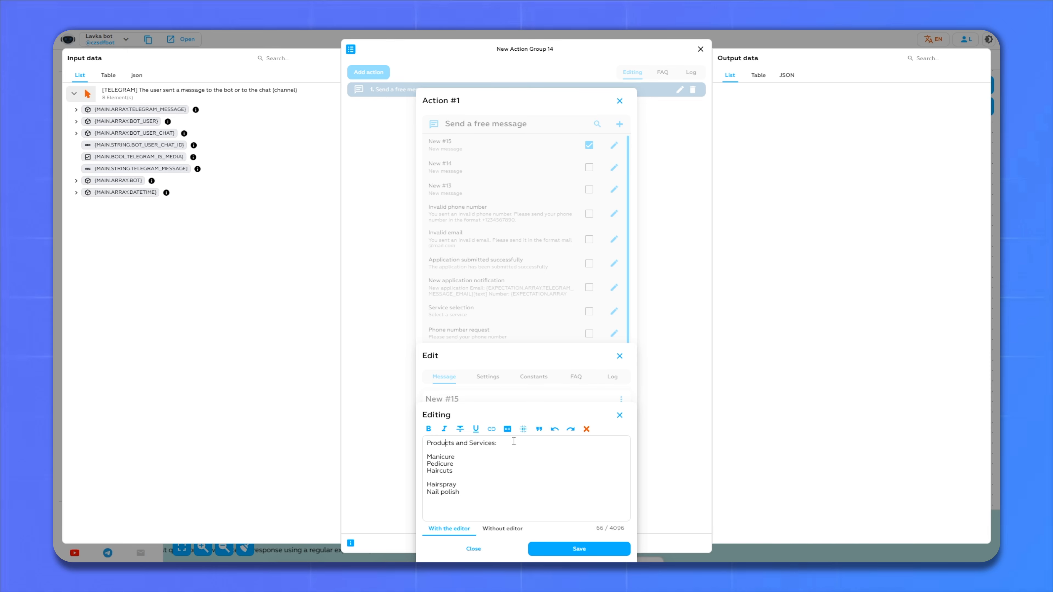
- Underline the heading, italicise Manicure through Nail polish, save, and confirm the action
click(475, 429)
mouse_move(514, 441)
mouse_down()
mouse_move(427, 442)
mouse_move(427, 456)
mouse_move(497, 443)
mouse_up()
click(469, 447)
click(453, 481)
drag(460, 494, 426, 455)
click(444, 429)
click(477, 471)
click(578, 550)
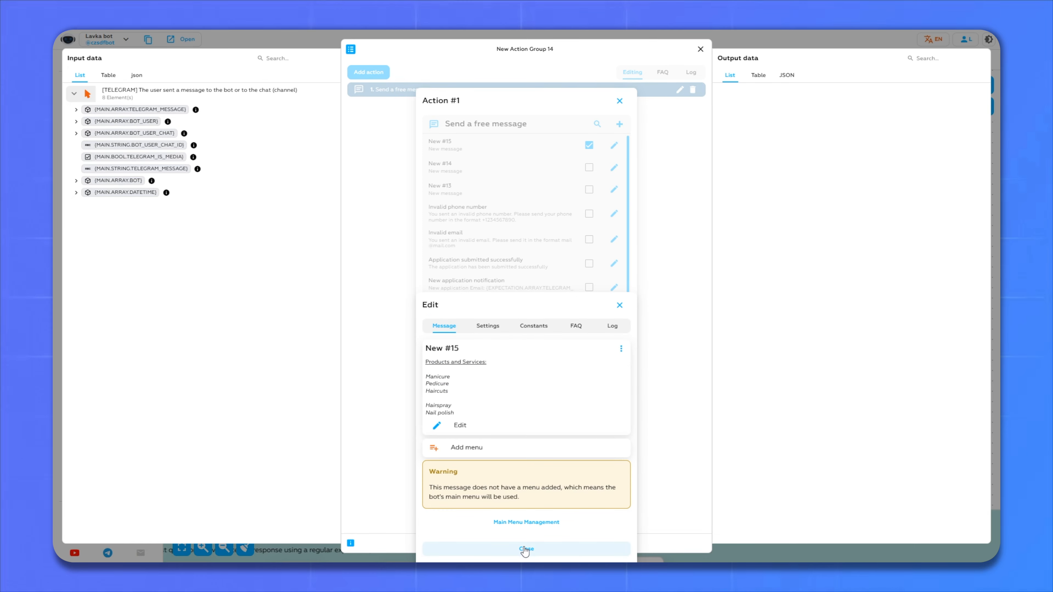
click(525, 549)
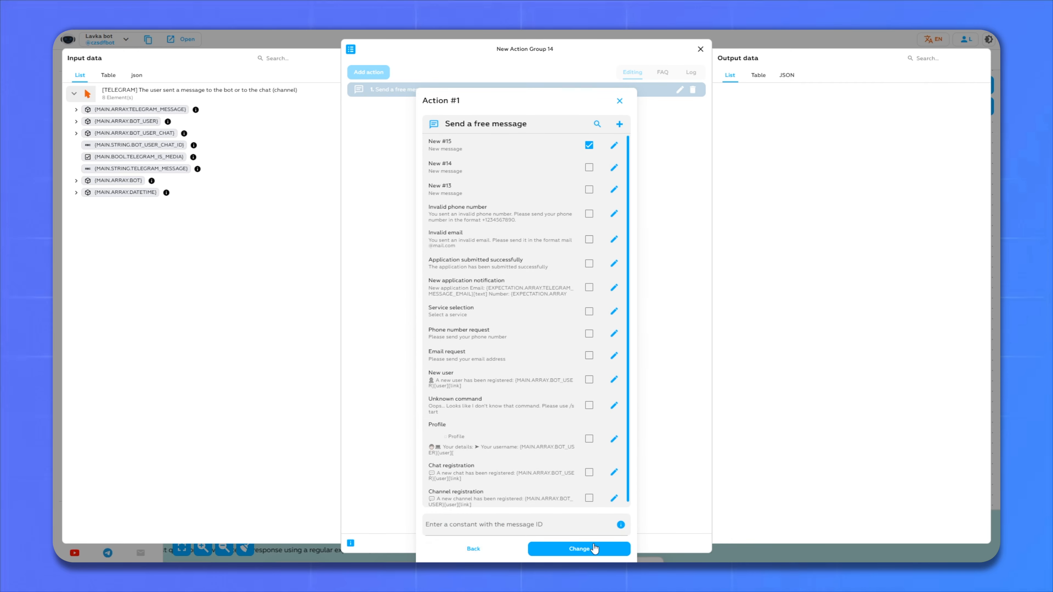
click(590, 552)
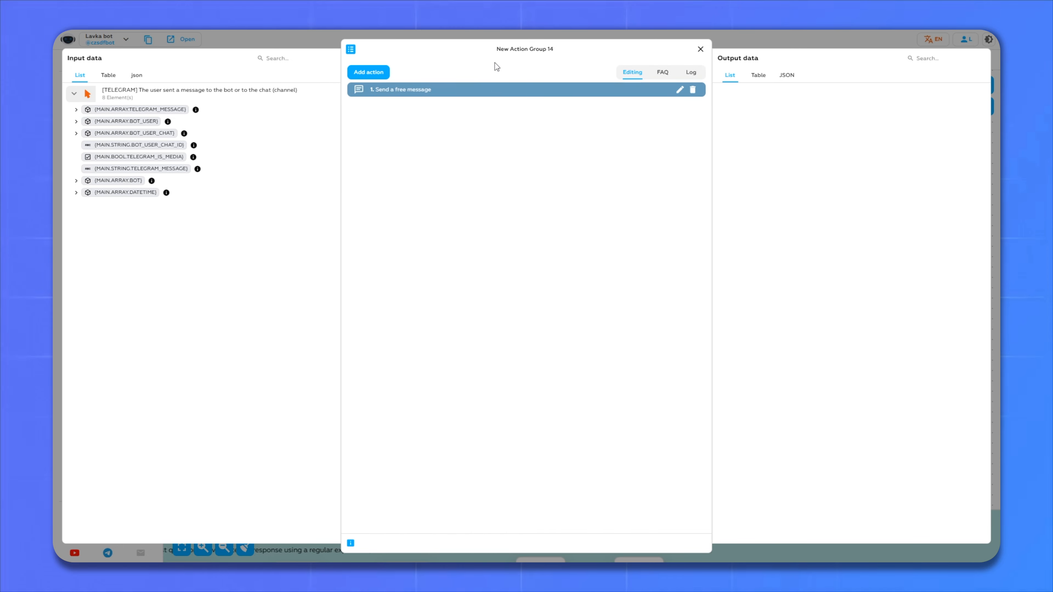
- Close the action group dialog, send /start to Lavka bot in Telegram, and choose Goods
click(700, 50)
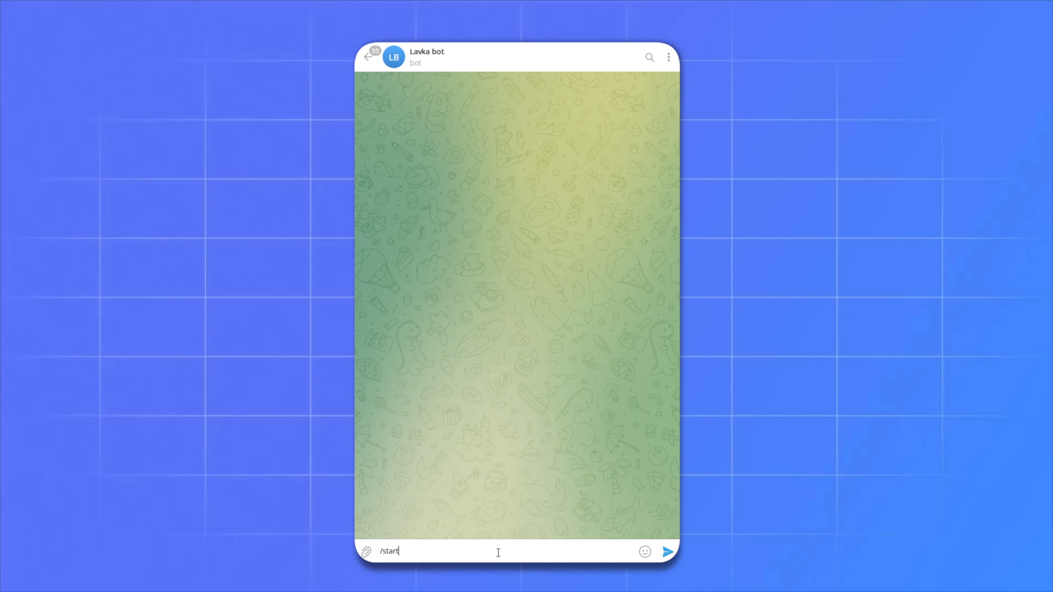
key(Return)
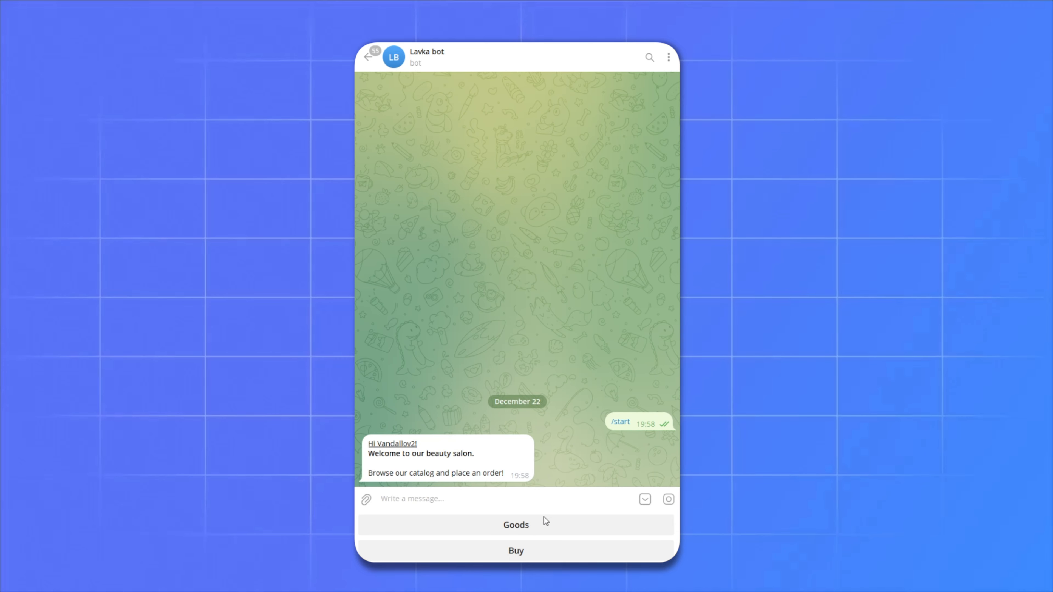
click(516, 532)
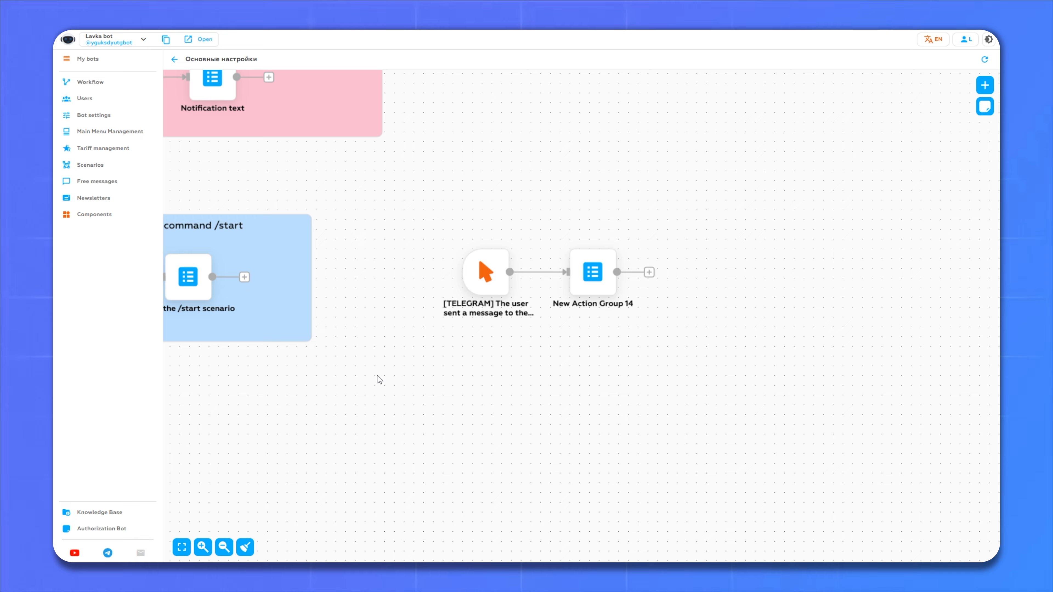
- Add a Telegram user-message trigger that fires on the message 'Buy'
drag(344, 401, 578, 169)
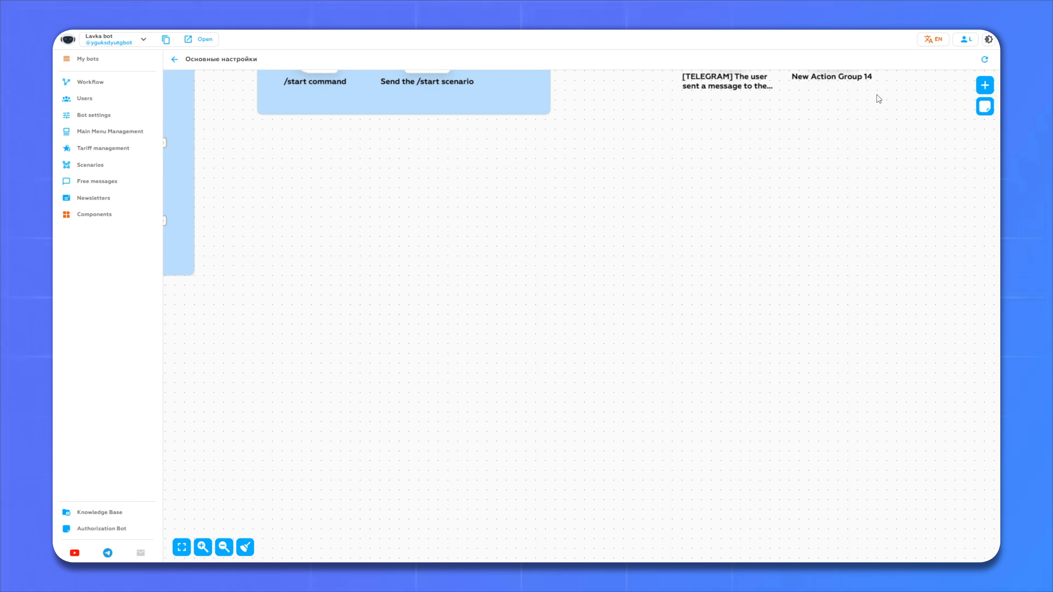
click(984, 85)
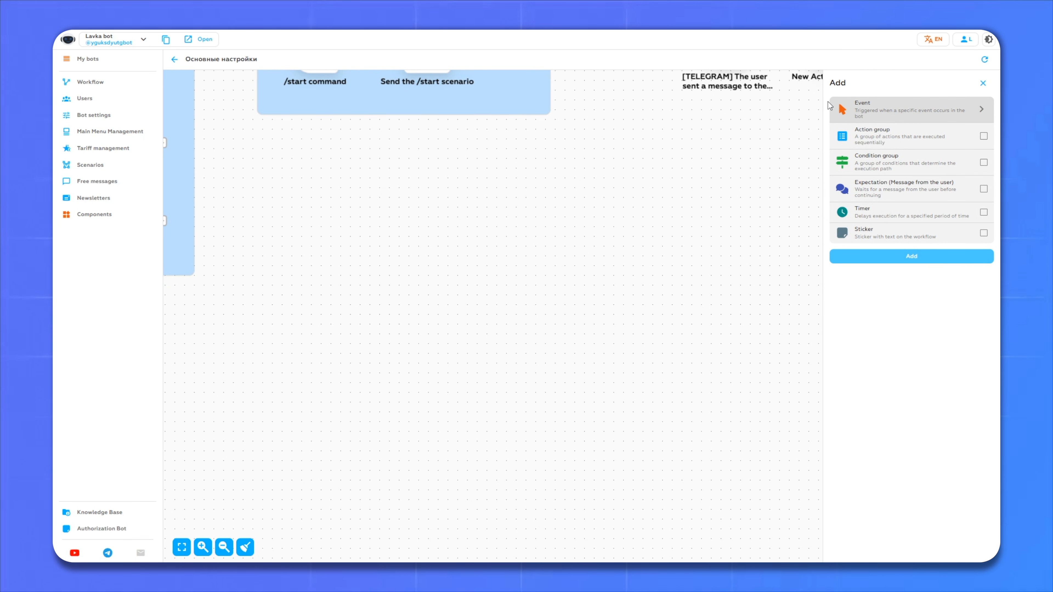
click(868, 117)
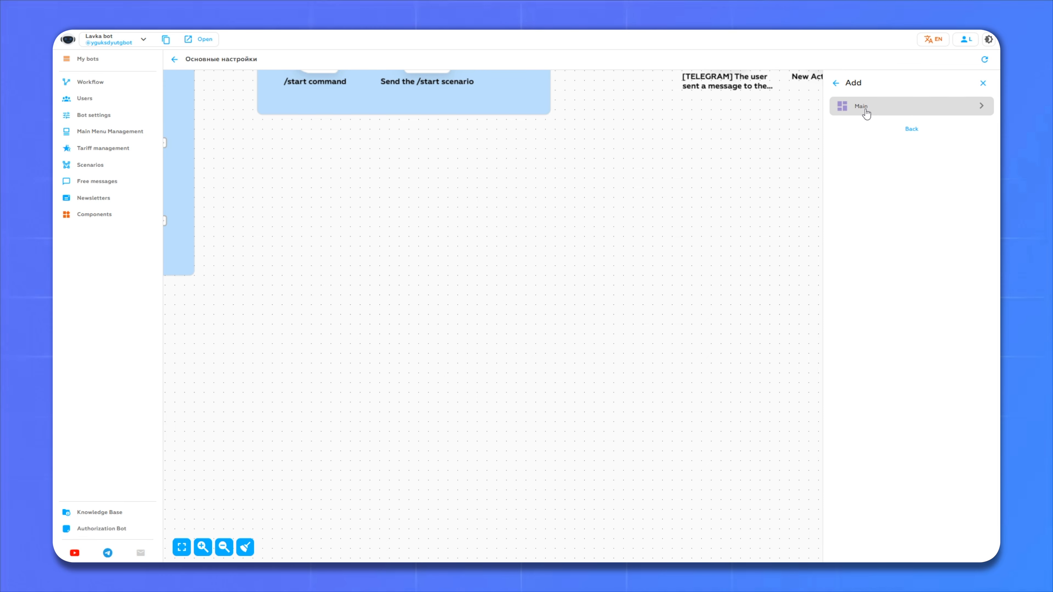
click(865, 113)
click(882, 123)
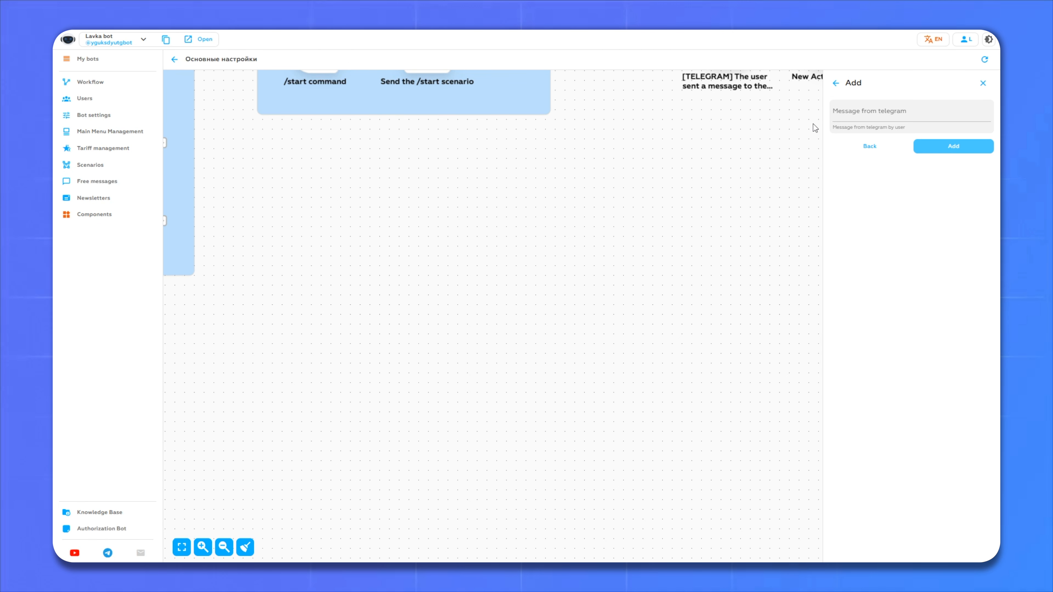
click(930, 112)
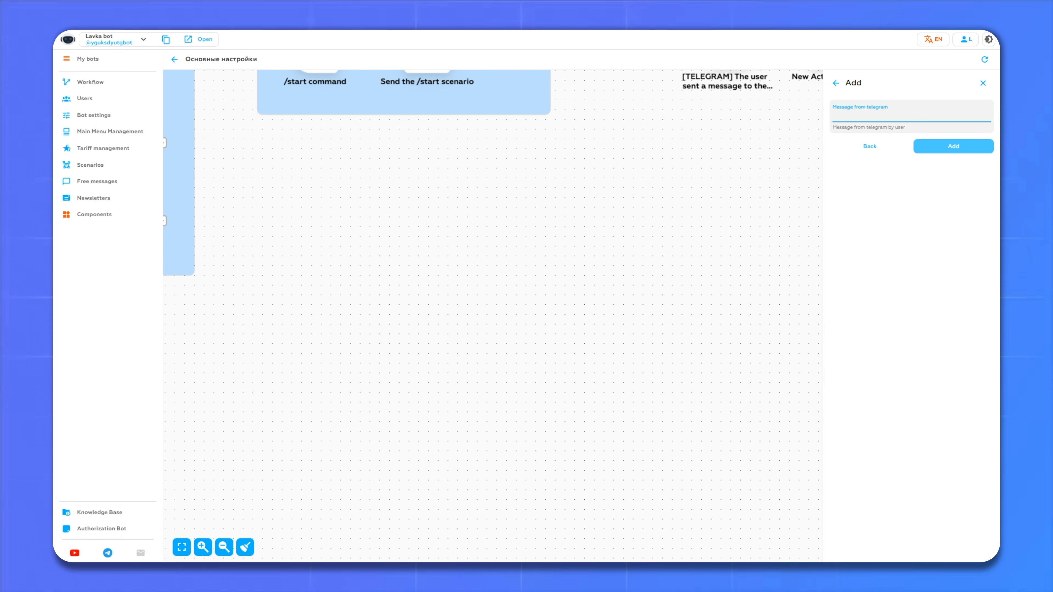
text(Buy)
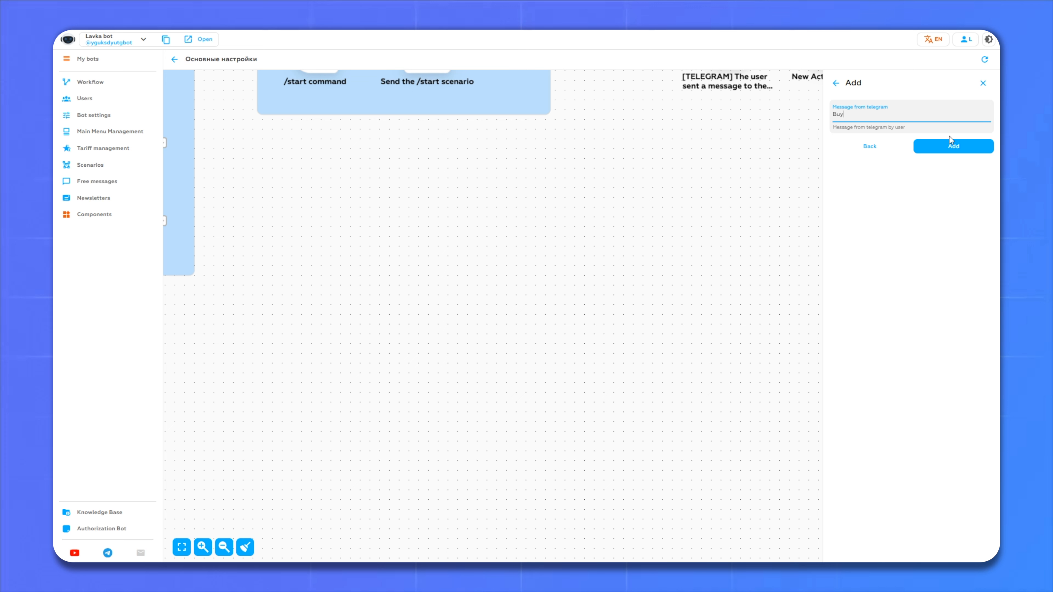
click(949, 145)
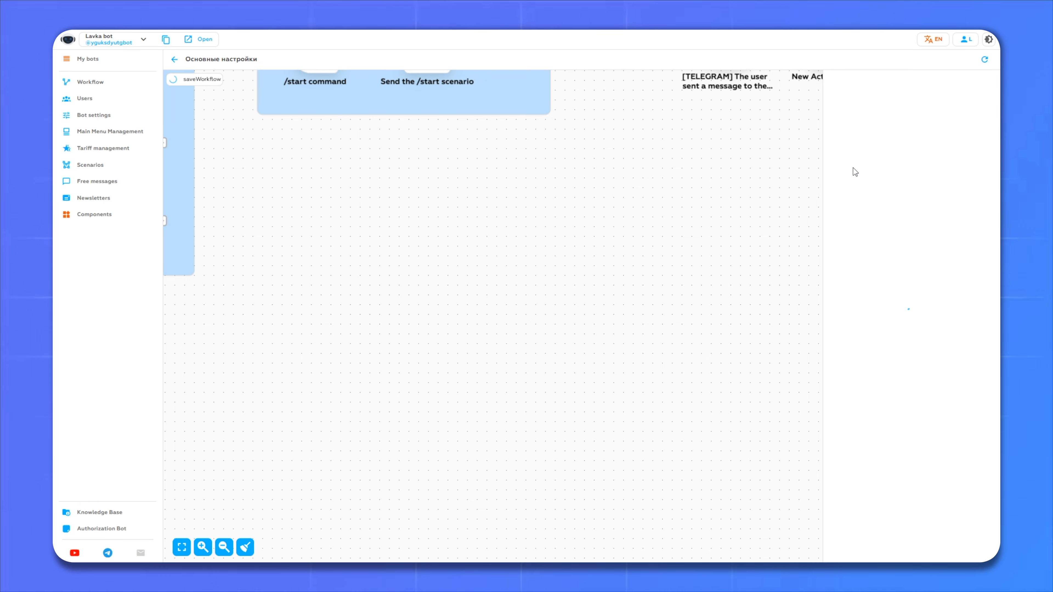
- Move the Buy trigger left and choose an action group as its next step
drag(715, 323, 327, 272)
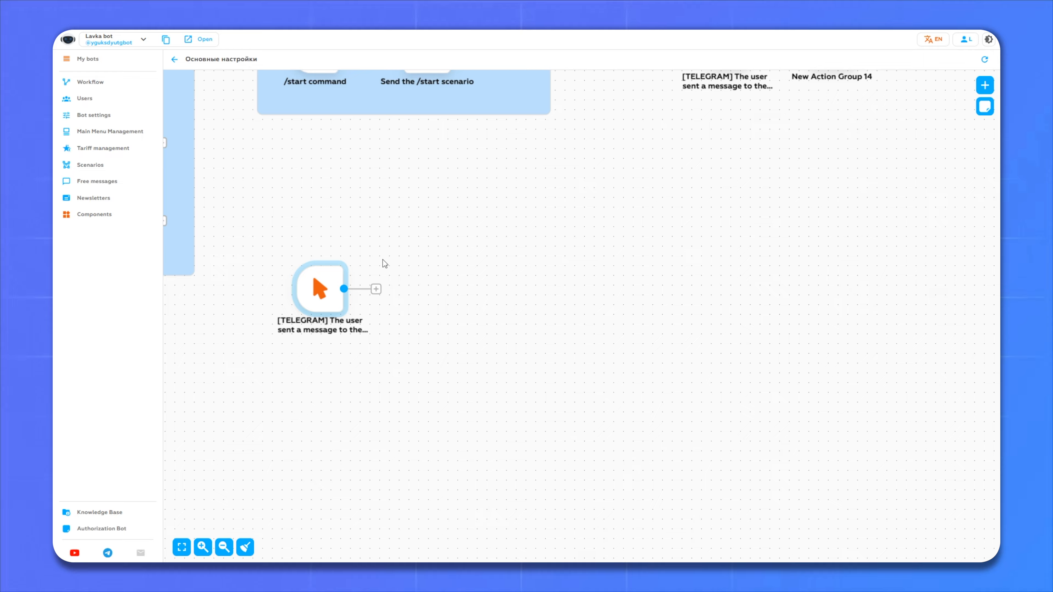
click(375, 289)
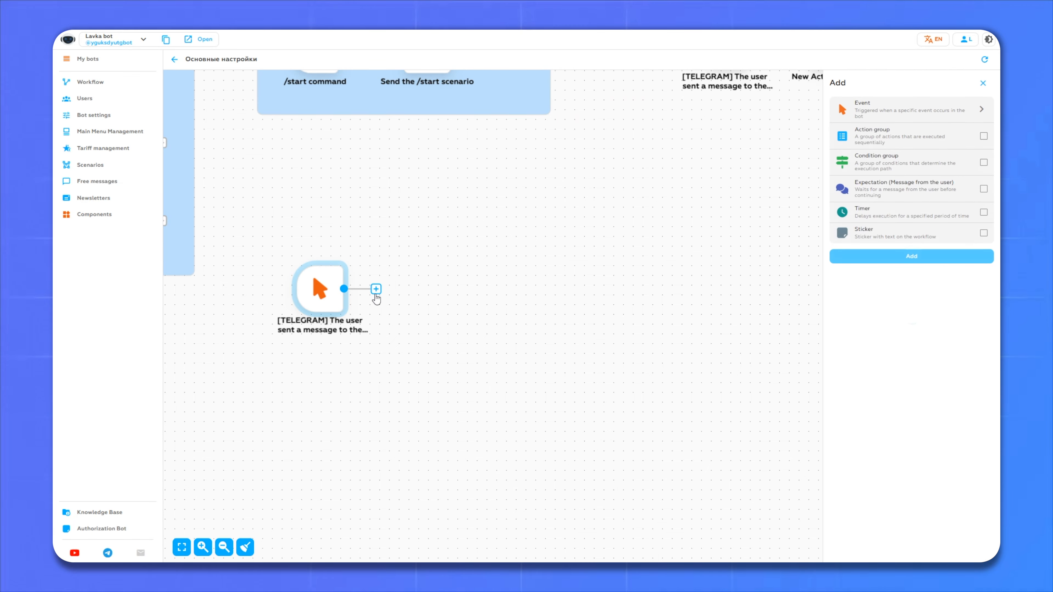
click(870, 138)
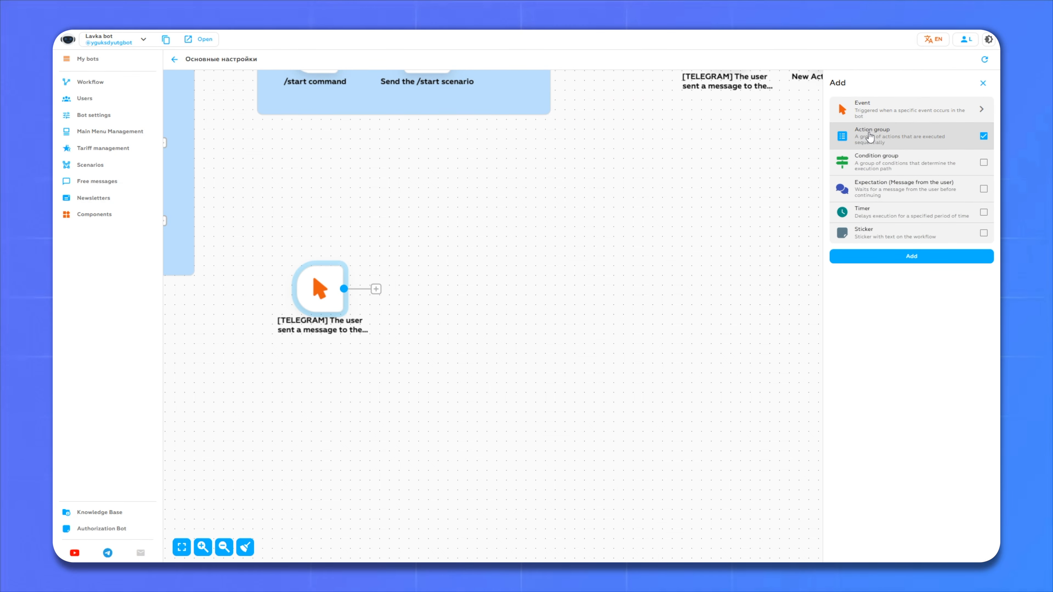
- Add New Action Group 9 after the Buy trigger with a free-message action using the Phone number request message
click(904, 257)
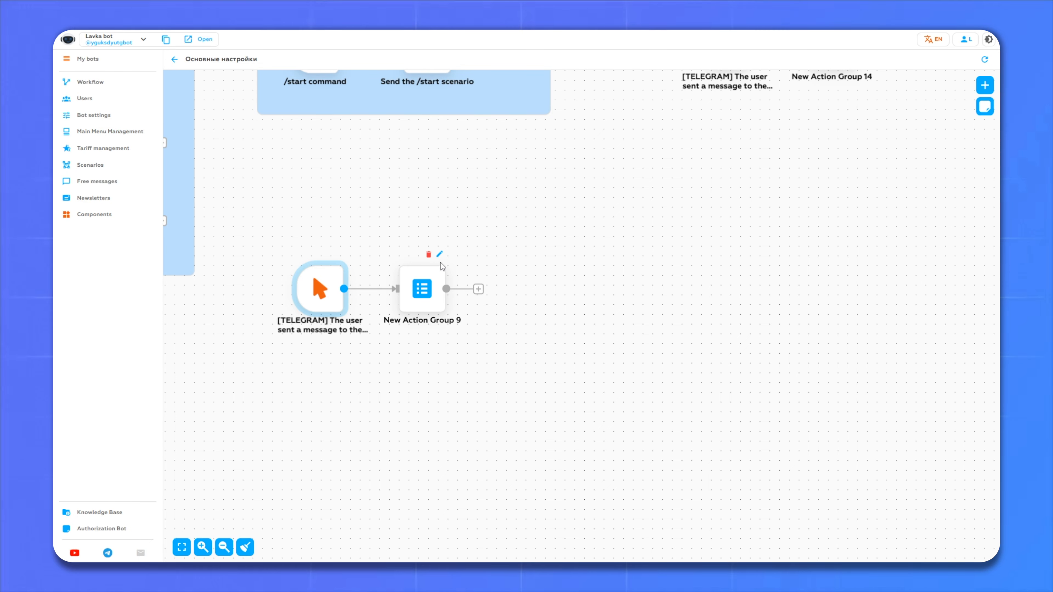
click(439, 255)
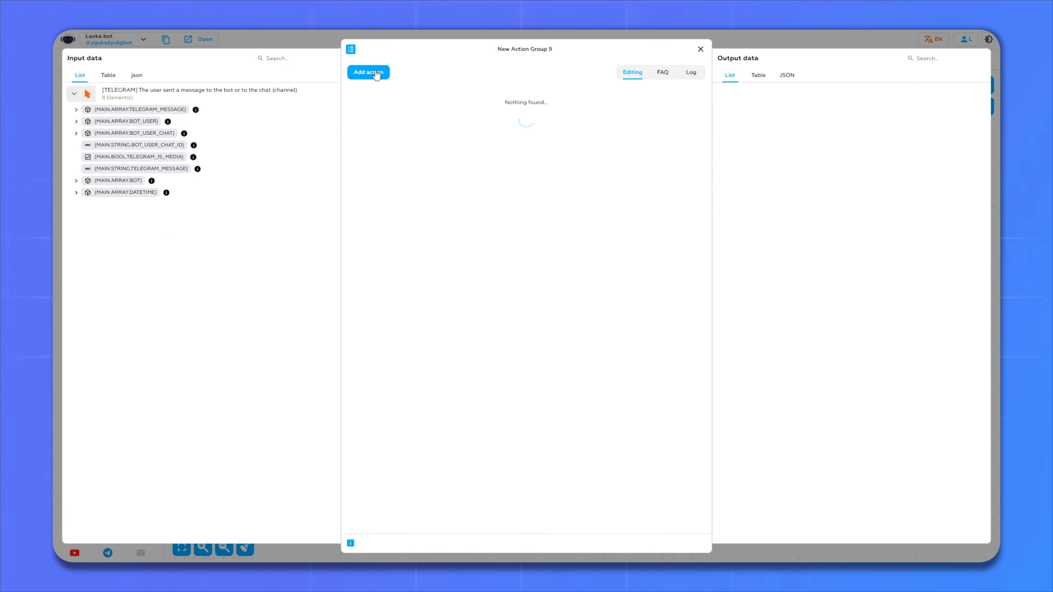
click(366, 73)
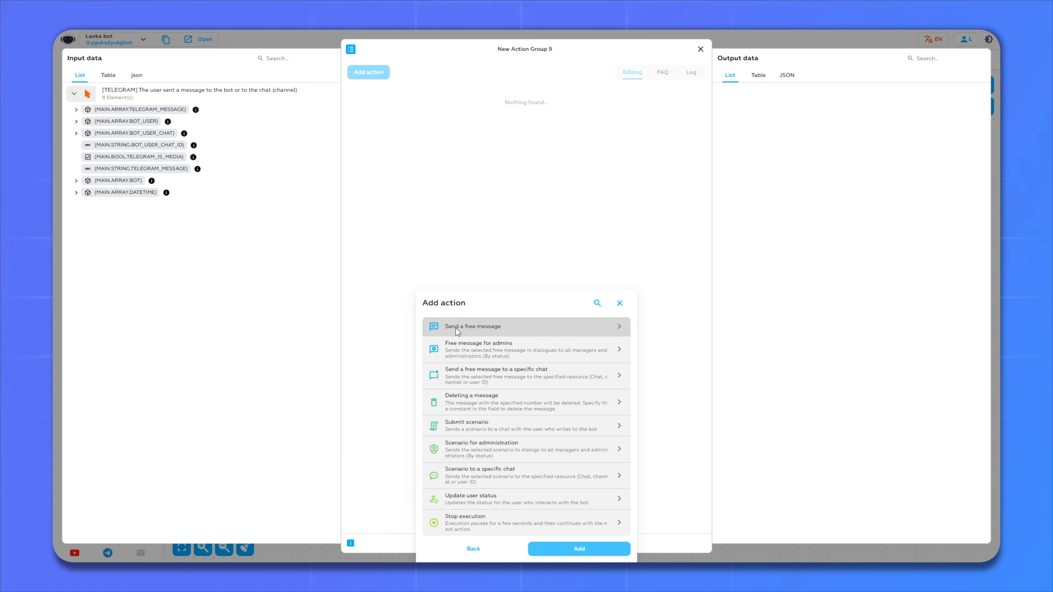
click(523, 330)
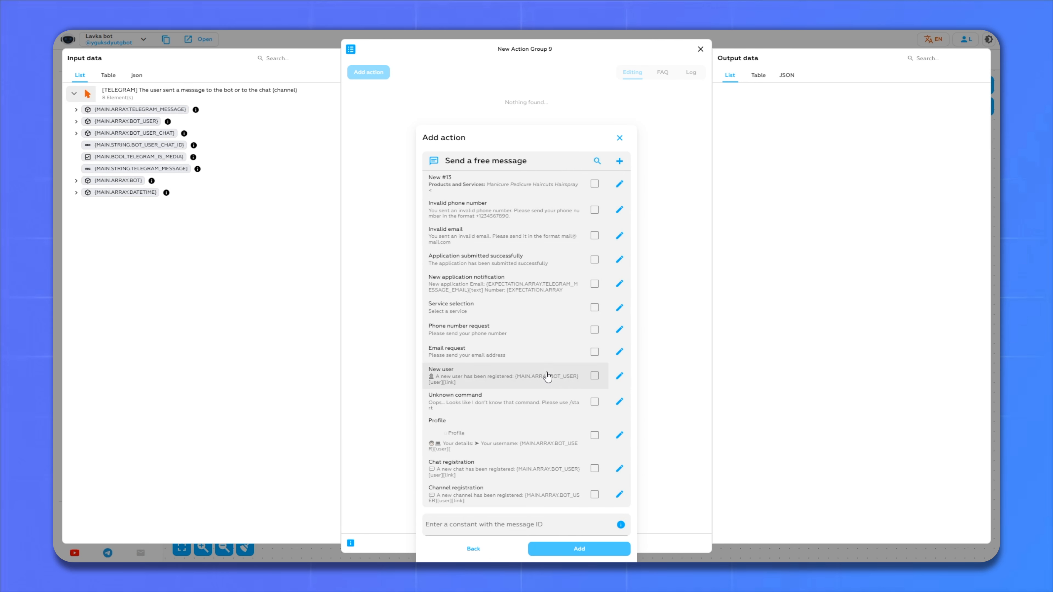
click(619, 161)
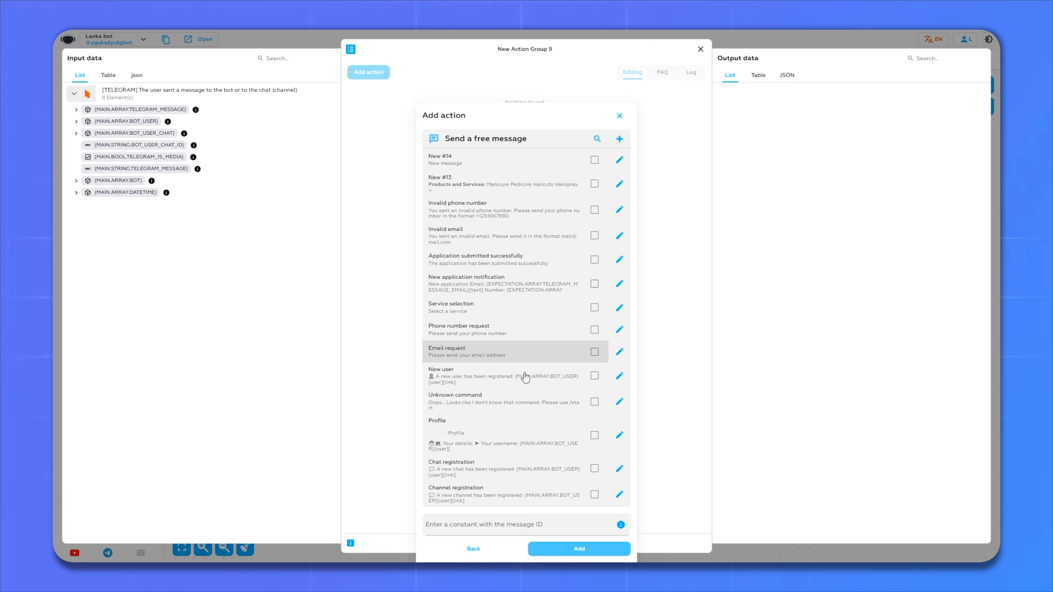
drag(507, 335, 429, 341)
key(ctrl+c)
click(619, 160)
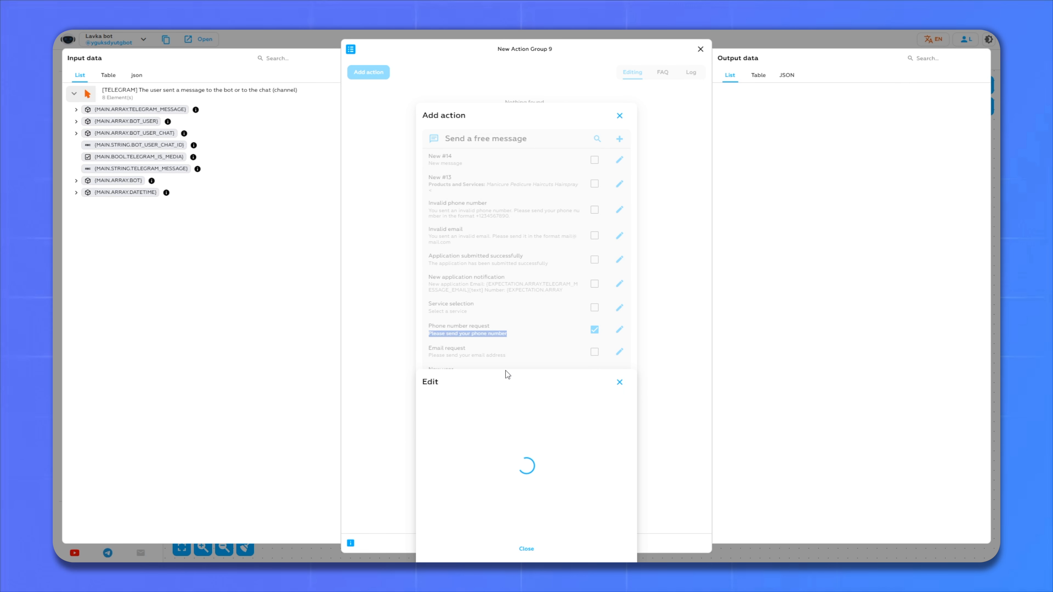
- Set the message text to bold 'Please send your phone number', save it and add it as the action
click(459, 425)
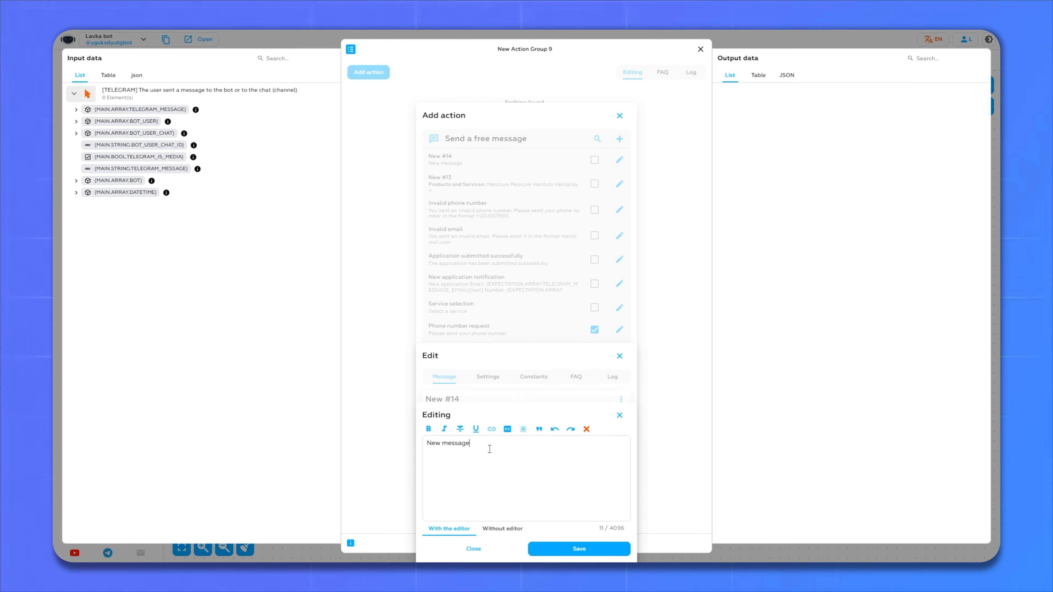
drag(489, 449, 391, 446)
key(ctrl+v)
drag(527, 445, 424, 439)
click(428, 429)
click(574, 457)
click(570, 554)
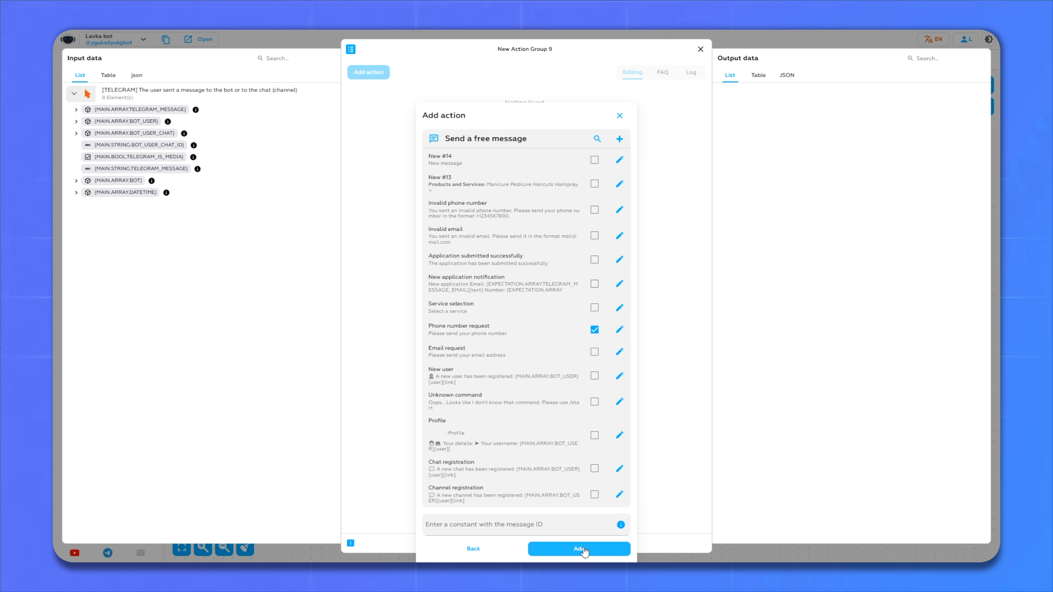
click(583, 549)
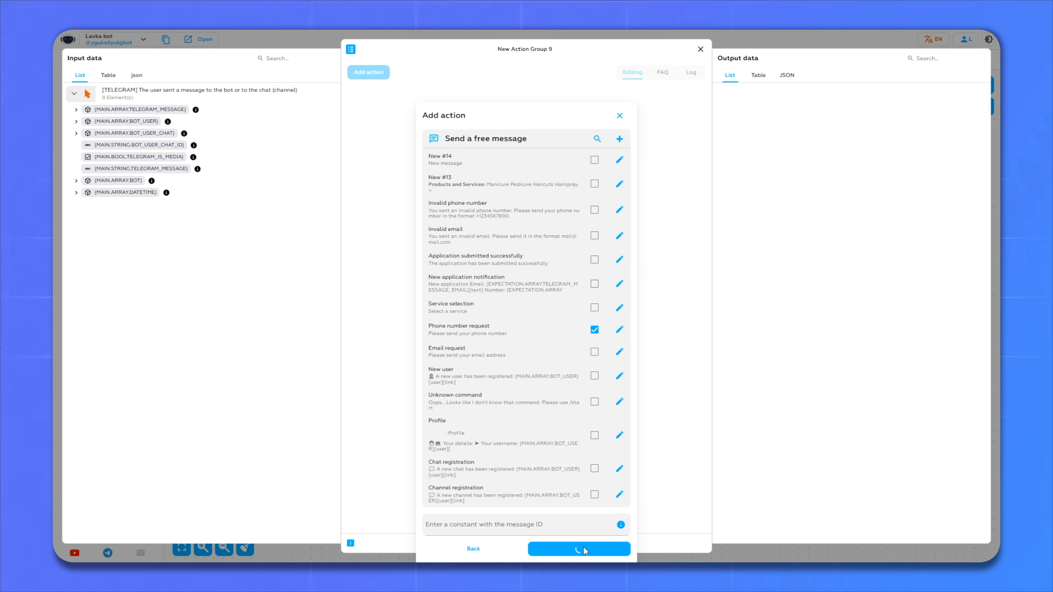
click(699, 49)
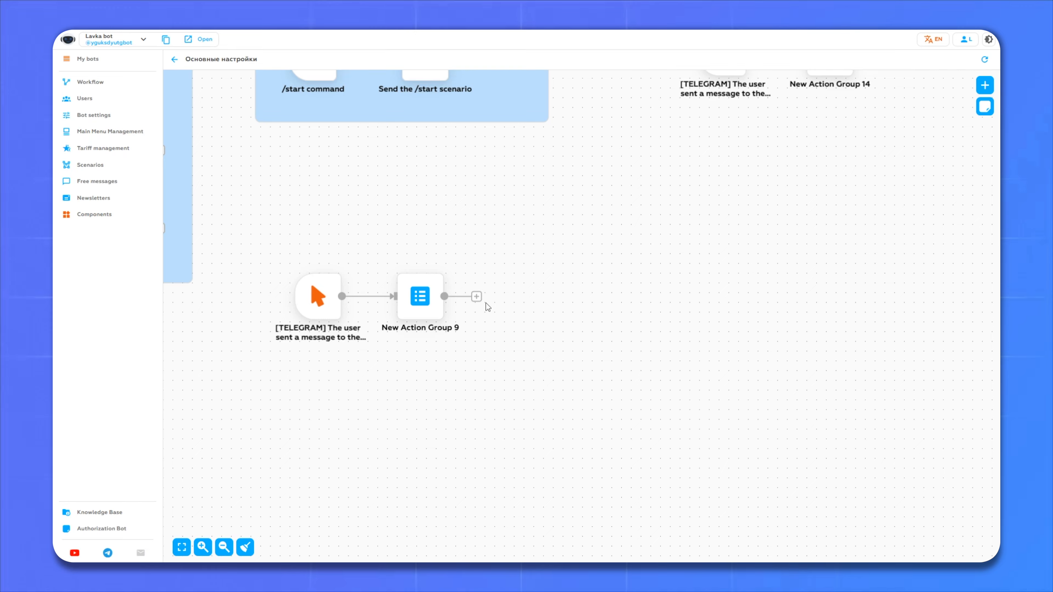
- Add an Expectation node, New expectation 1, after New Action Group 9
click(476, 297)
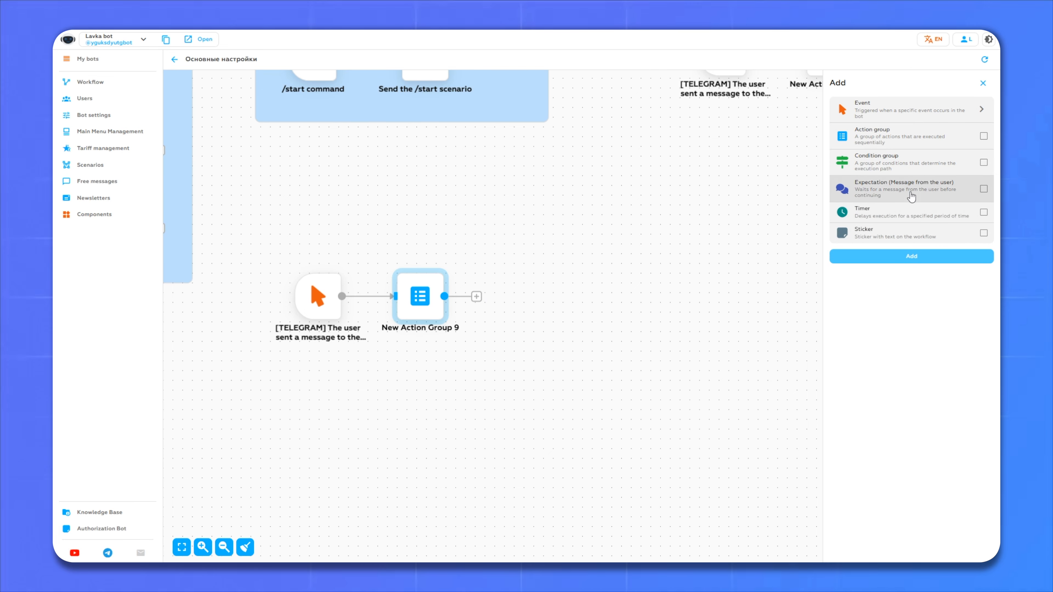
click(839, 192)
click(911, 257)
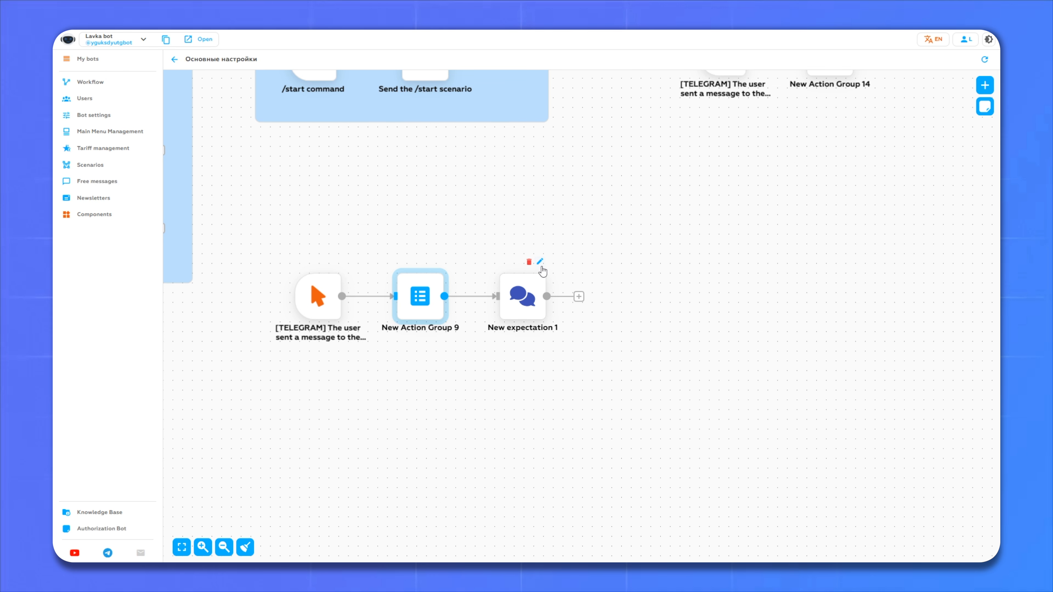
- Replace New expectation 1's placeholder code CODE with PHONE
click(541, 261)
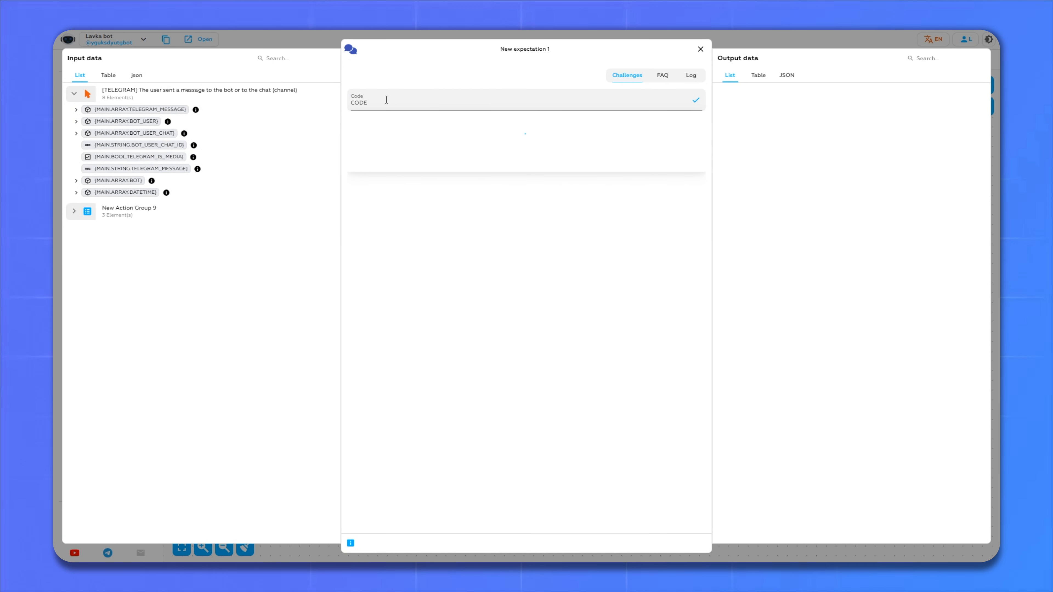
drag(386, 101, 317, 99)
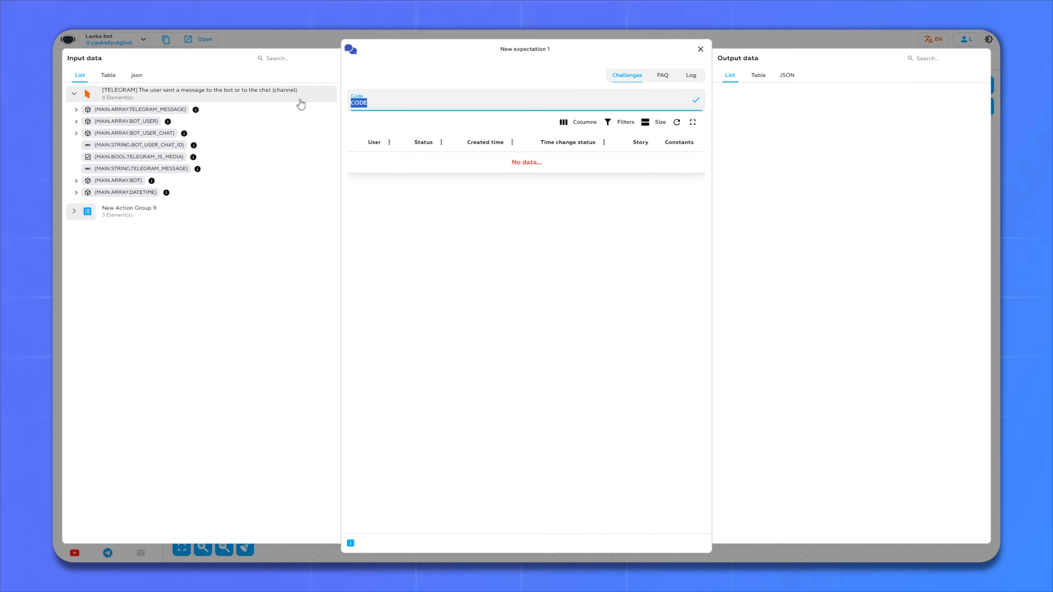
key(BackSpace)
click(696, 102)
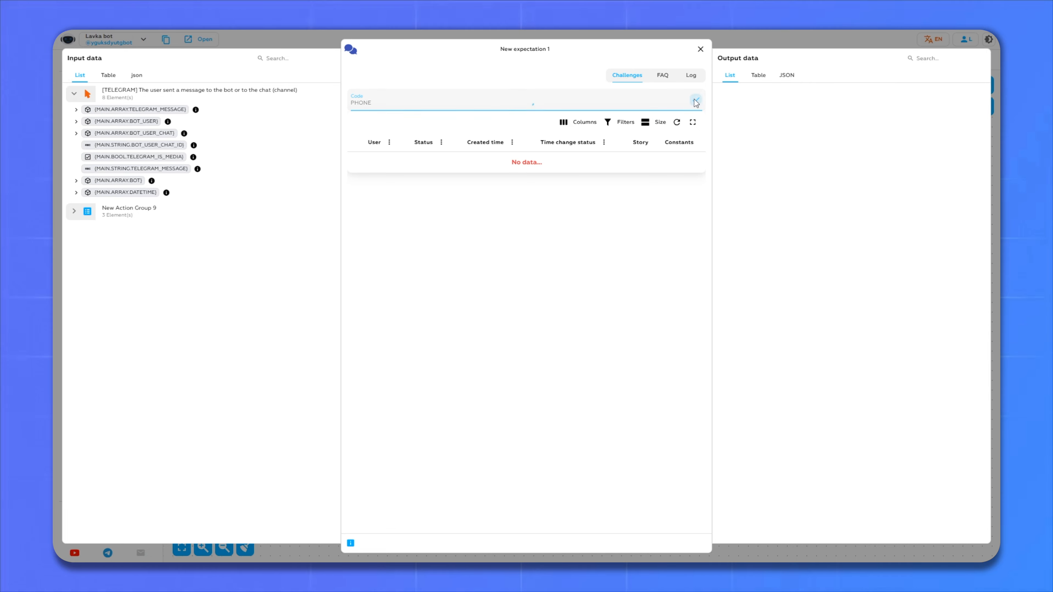
click(701, 50)
drag(820, 225, 693, 220)
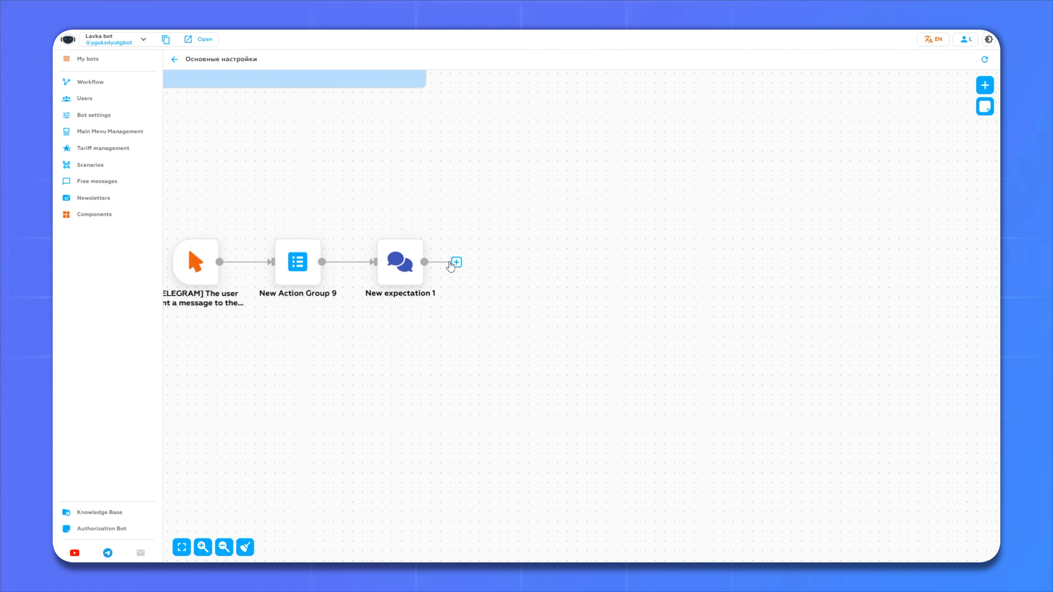
drag(455, 262, 457, 269)
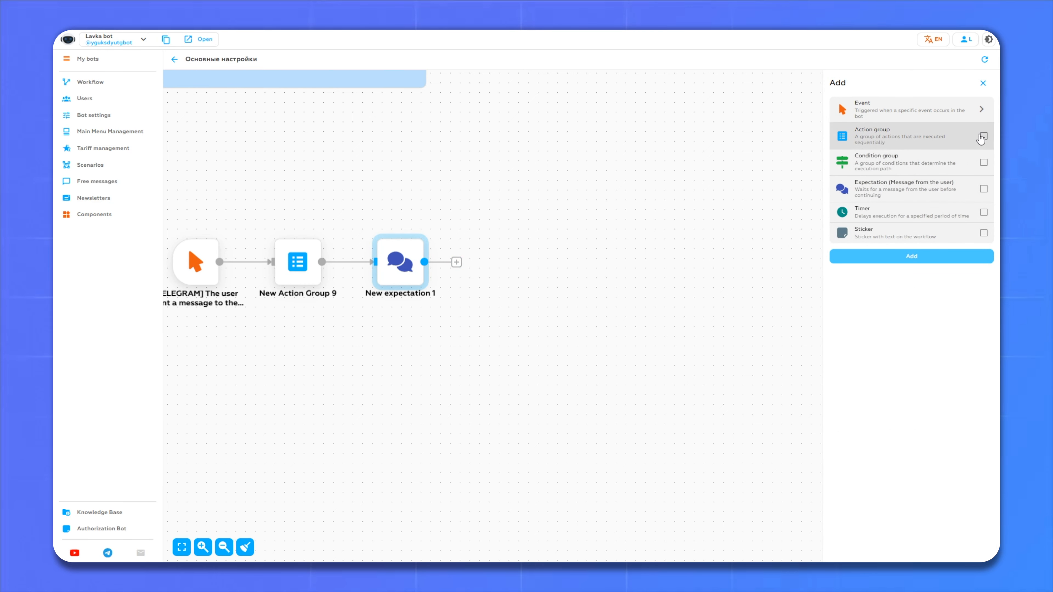
- Add New Condition 1 after the expectation with a regex check on the TELEGRAM_MESSAGE_PHONE constant
click(876, 166)
click(872, 256)
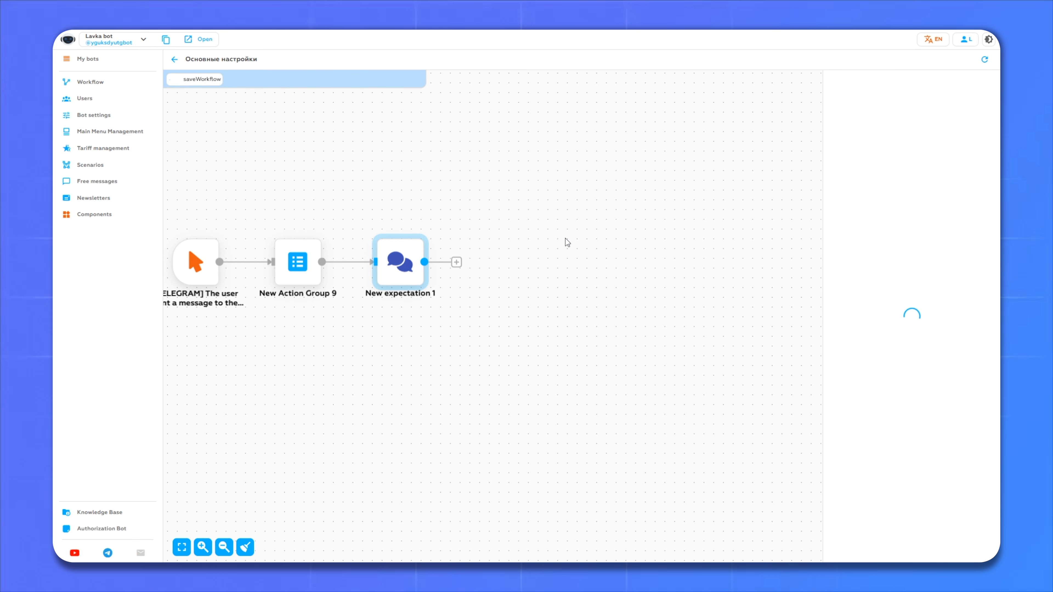
double_click(515, 243)
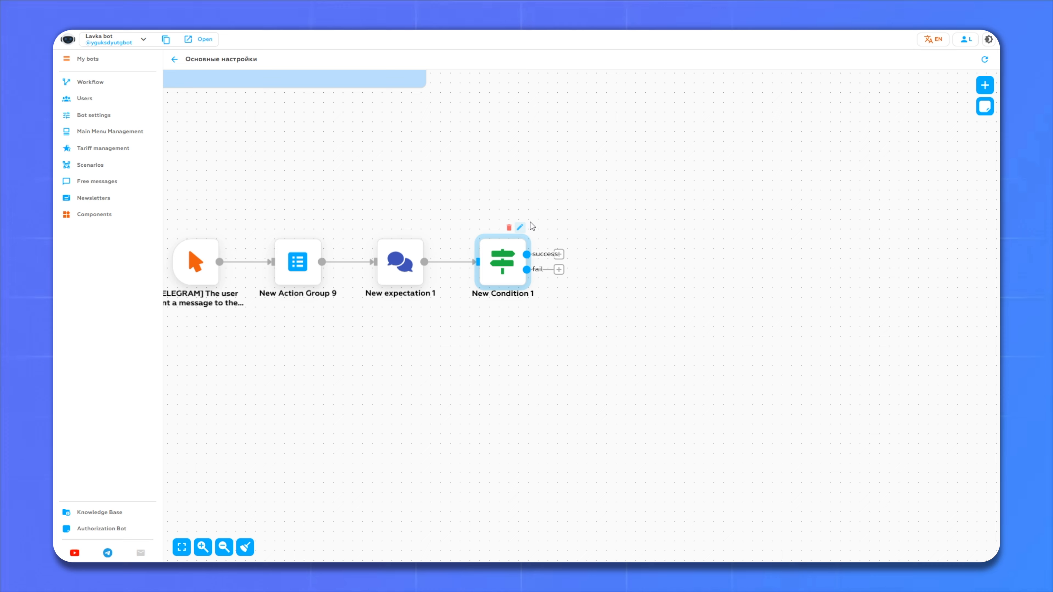
click(375, 101)
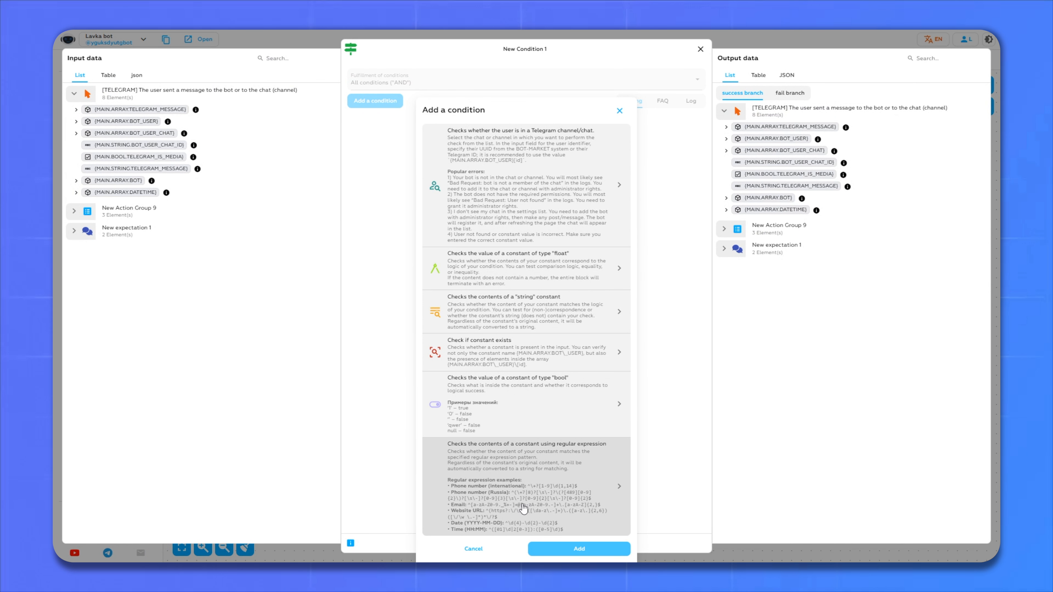
click(505, 467)
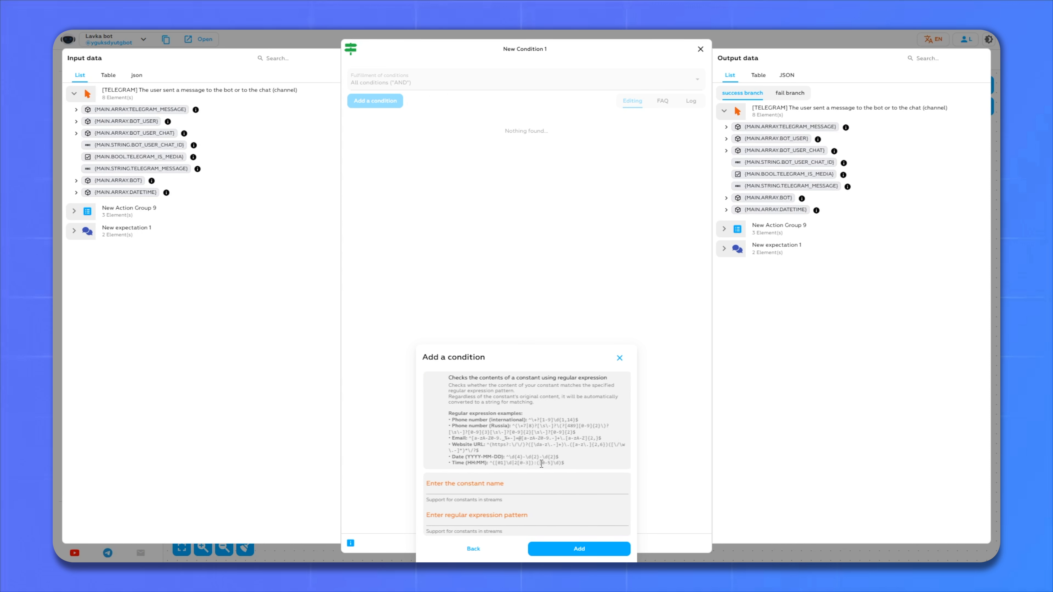
click(507, 484)
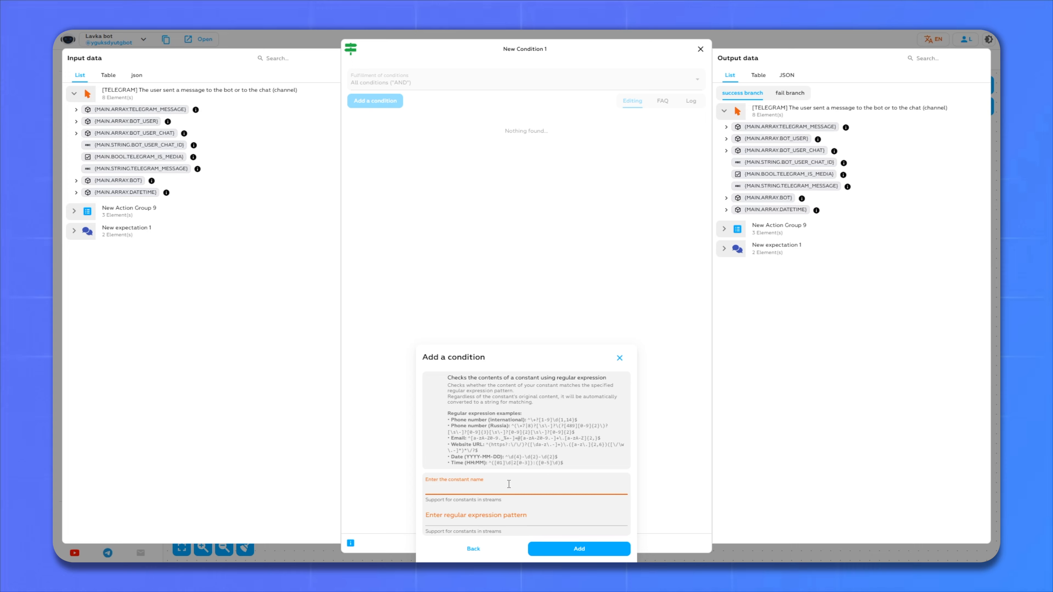
click(101, 238)
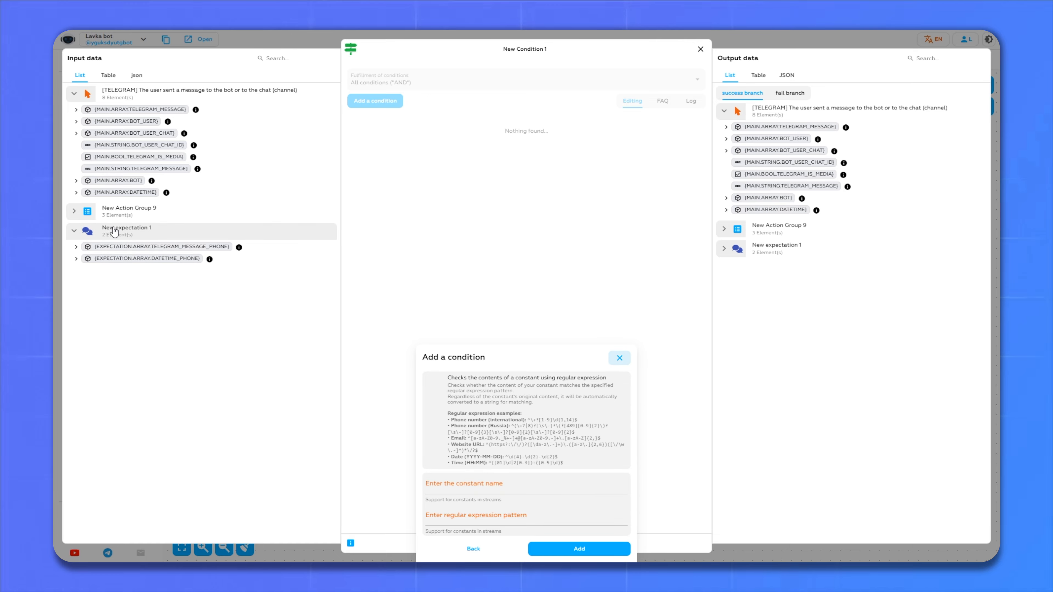
click(160, 248)
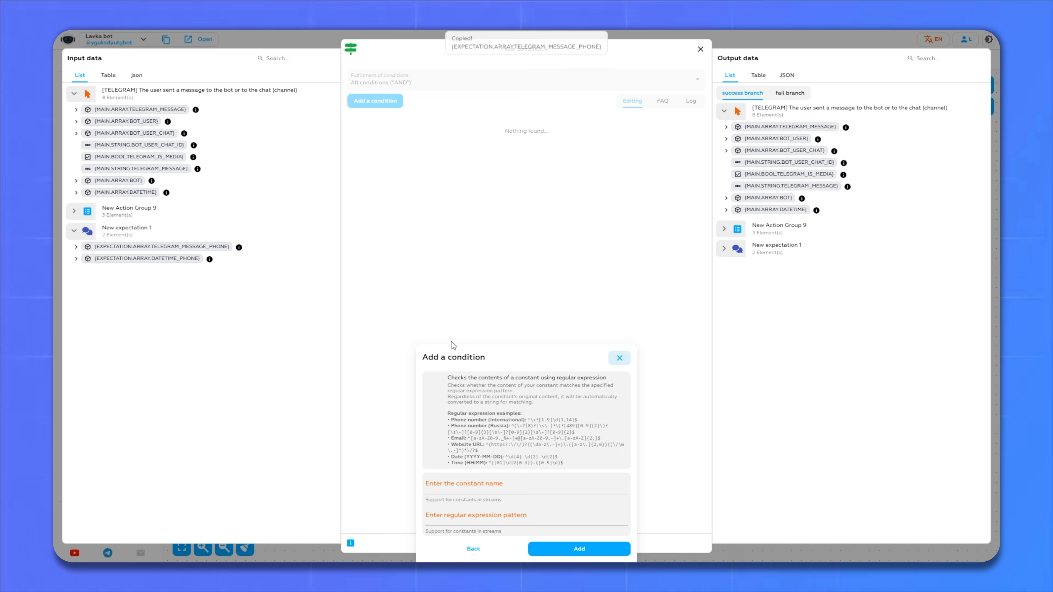
click(501, 487)
key(ctrl+v)
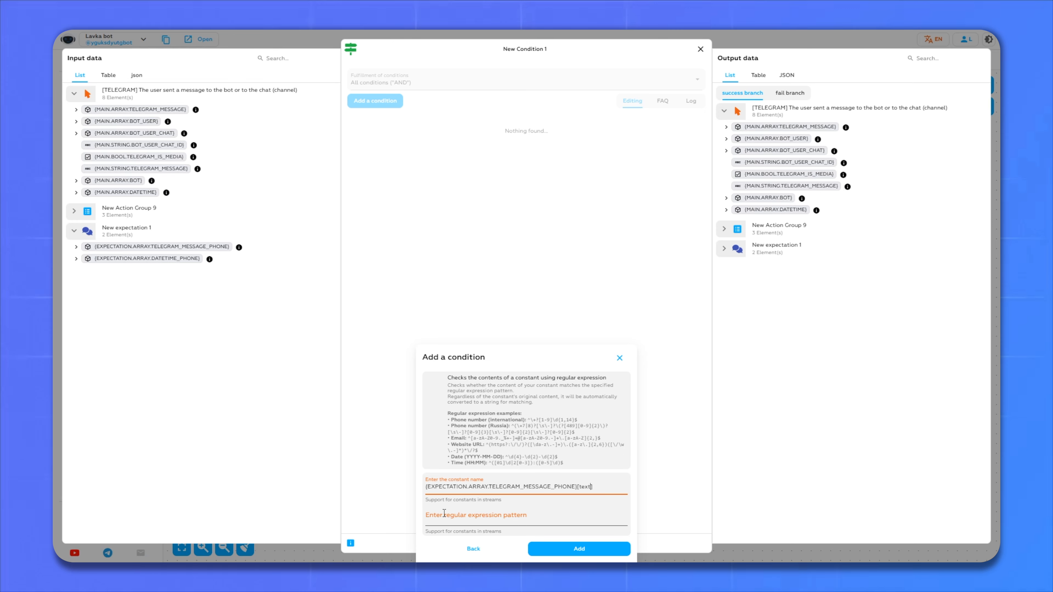
- Use the Russian phone-number regex as the pattern and add the condition
click(431, 514)
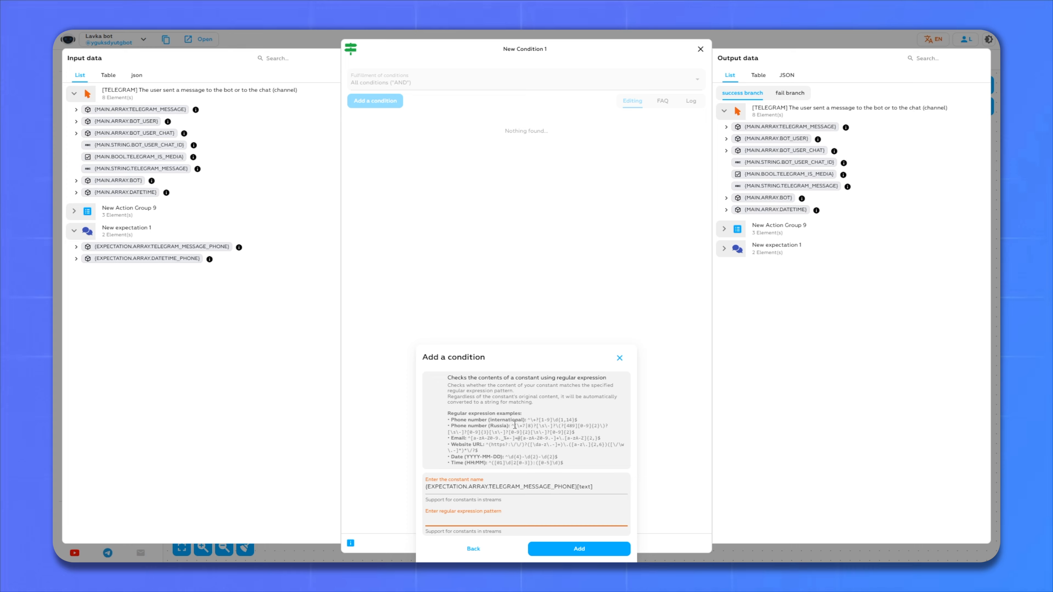
drag(578, 433, 514, 428)
key(ctrl+c)
click(539, 516)
key(ctrl+v)
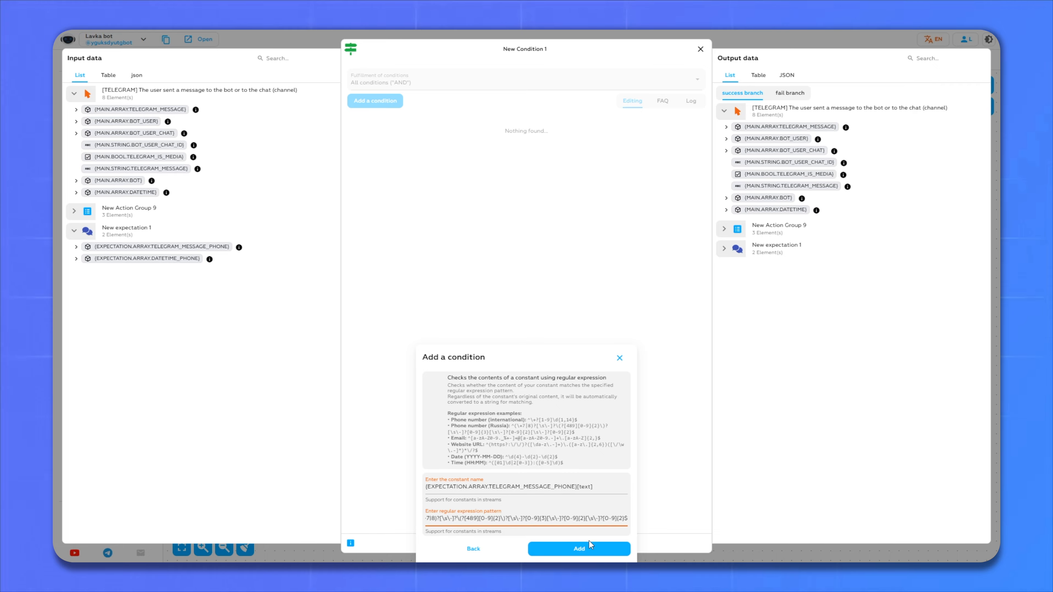
click(579, 549)
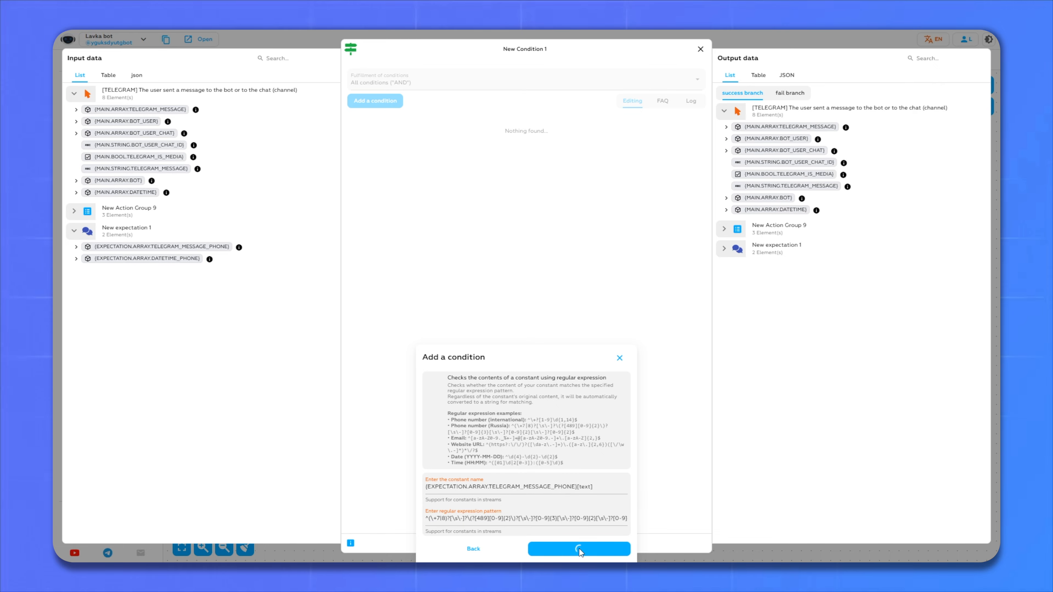
click(699, 48)
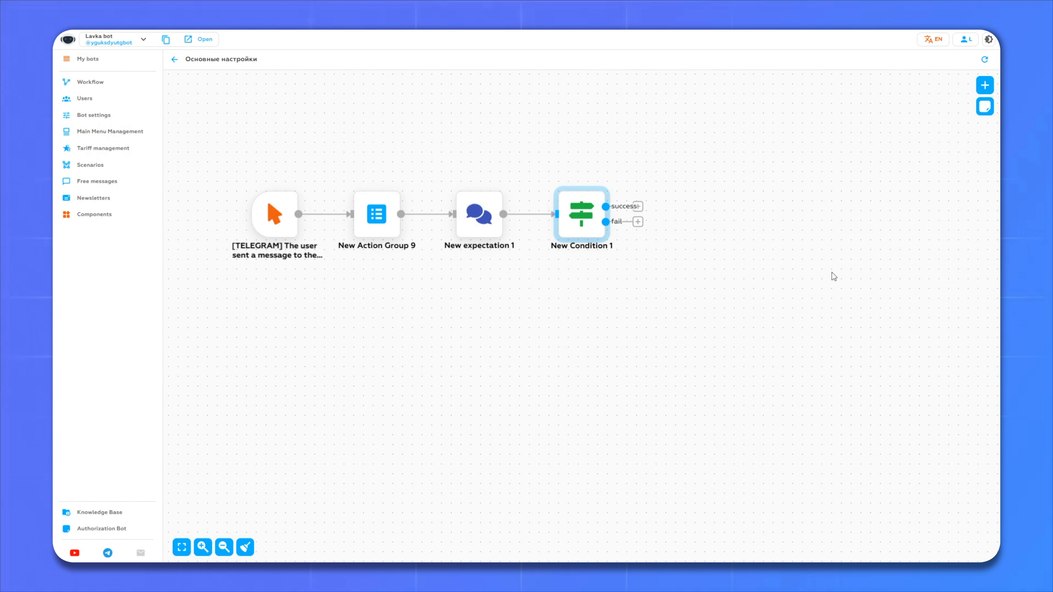
- Add New Action Group 10 near the chain with a send-free-message action
drag(833, 277, 786, 273)
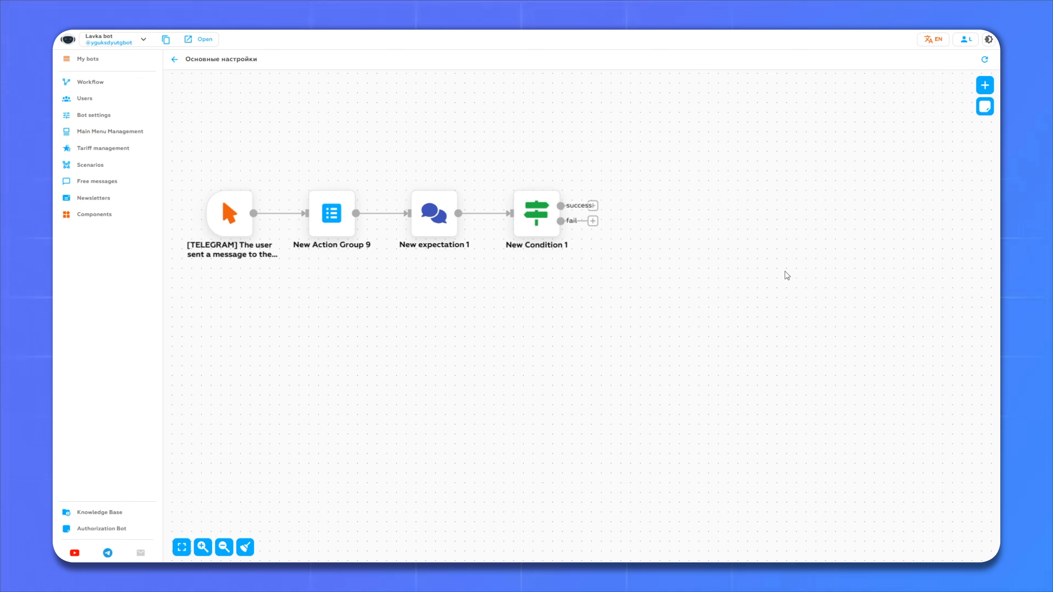
click(986, 89)
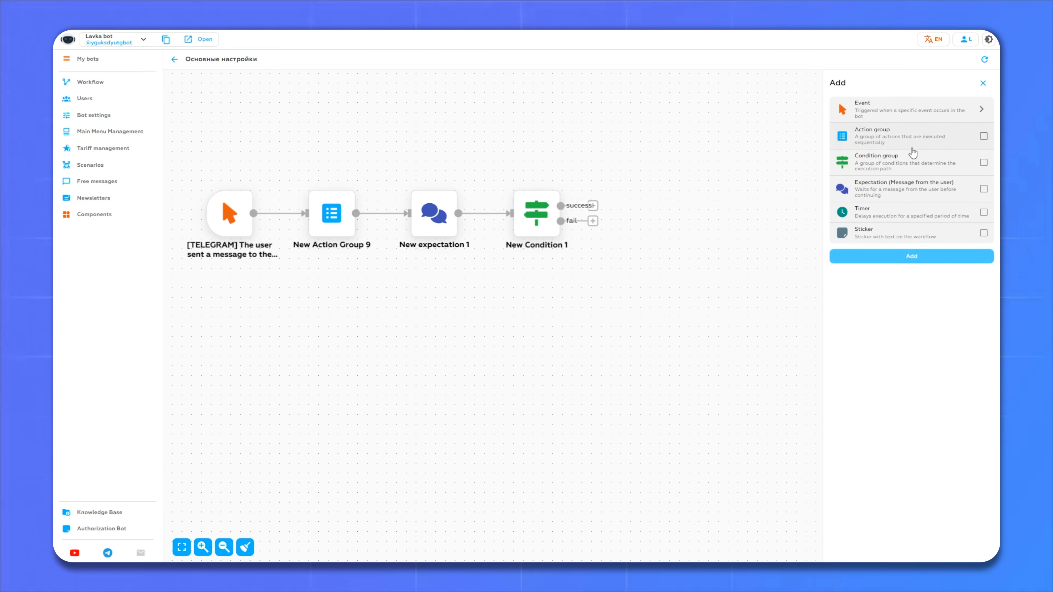
click(857, 136)
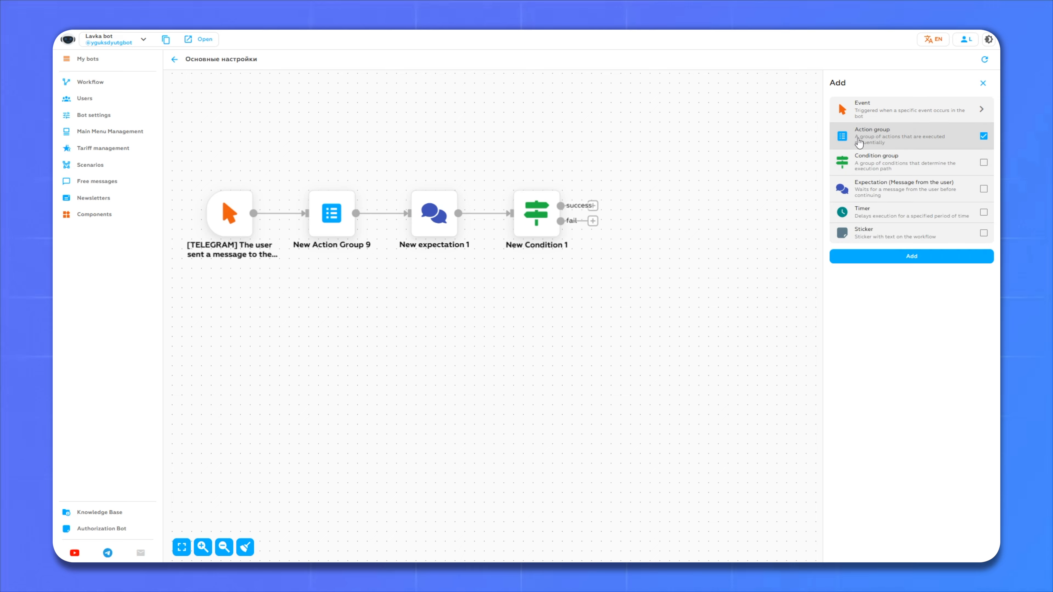
click(926, 256)
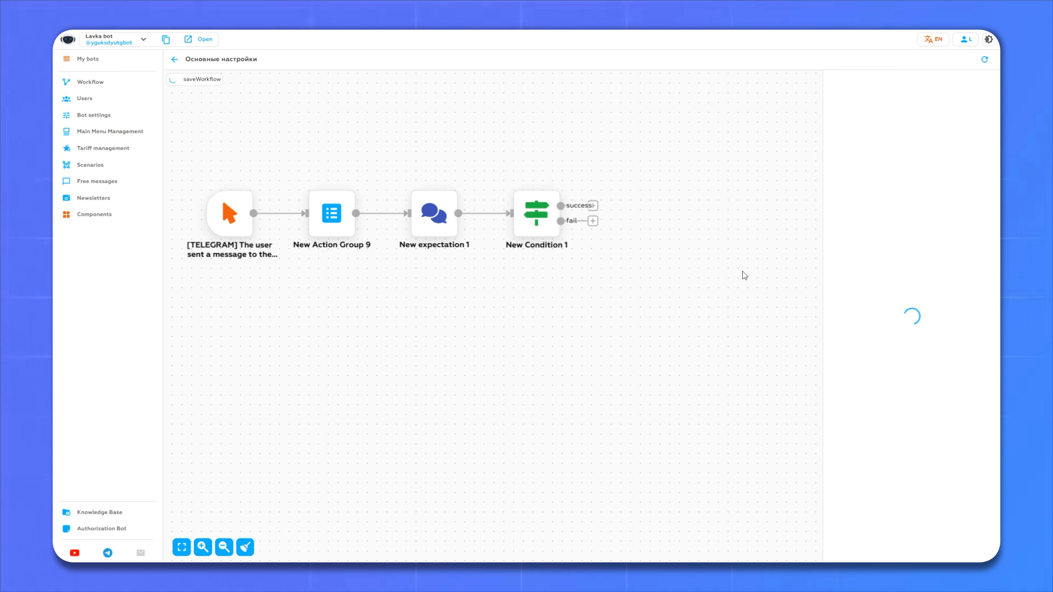
drag(724, 317, 680, 284)
click(680, 272)
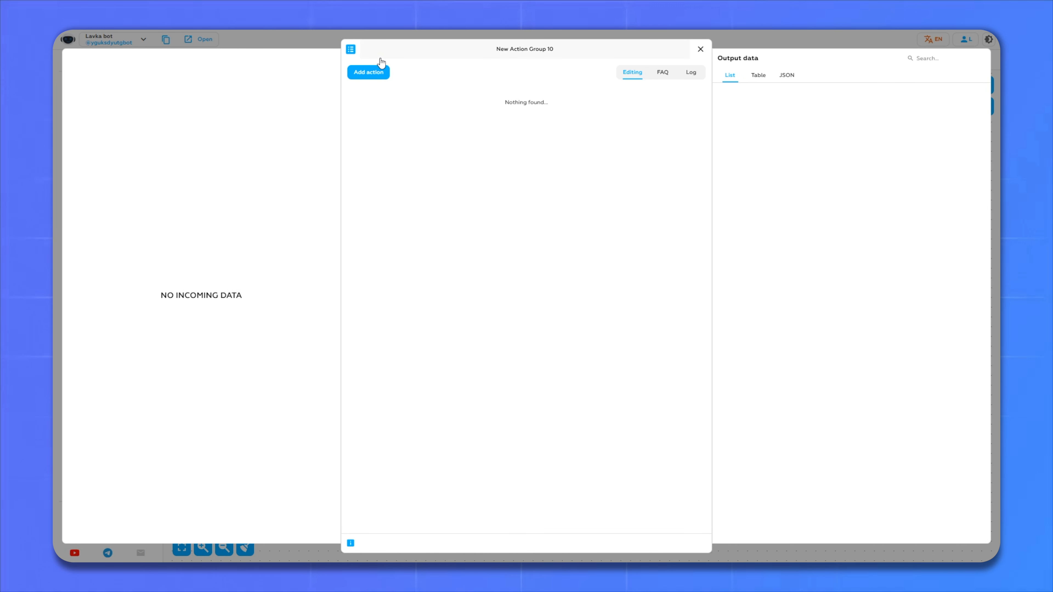
click(372, 73)
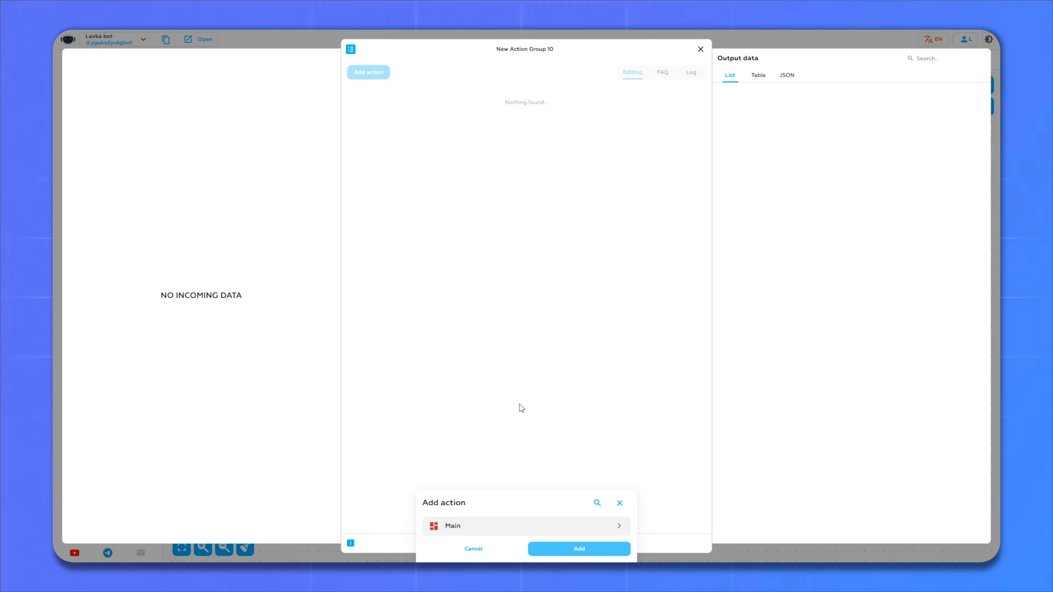
click(477, 529)
click(447, 328)
- Create message New #15 containing the wrong phone-format warning and save it
click(619, 124)
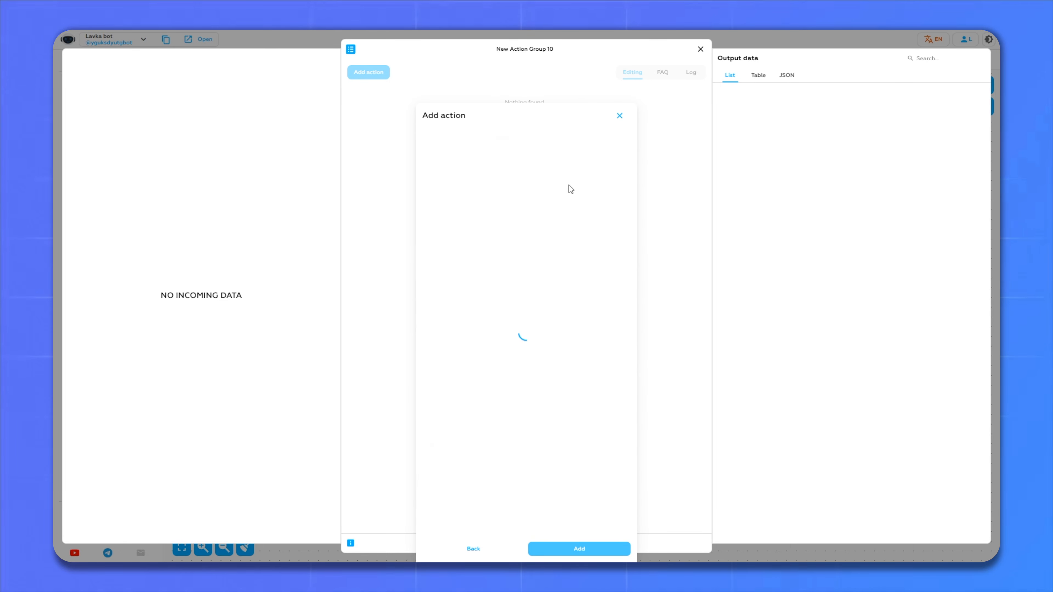
click(614, 144)
click(486, 426)
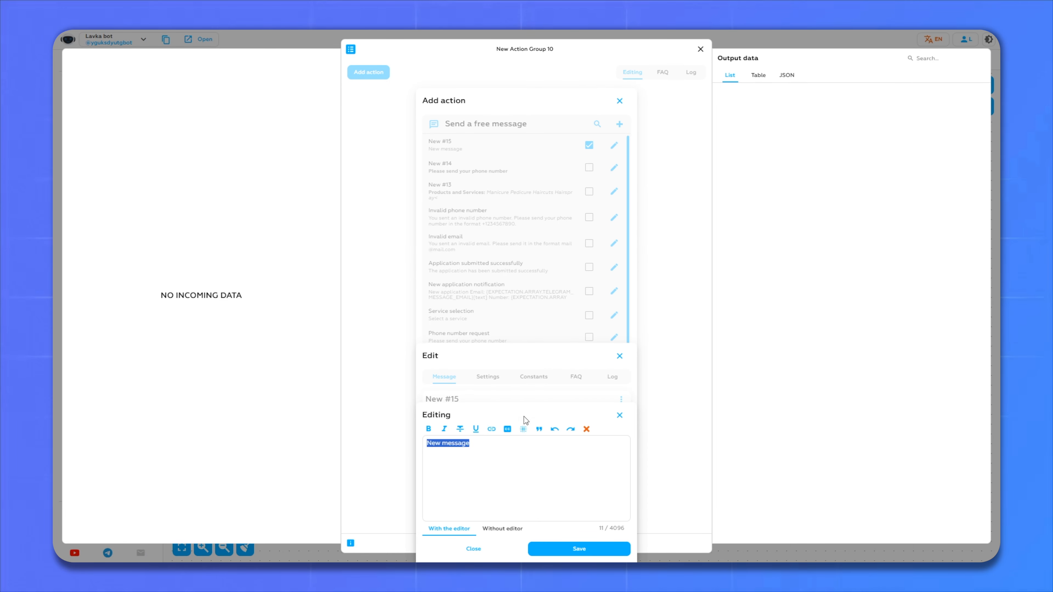
key(ctrl+v)
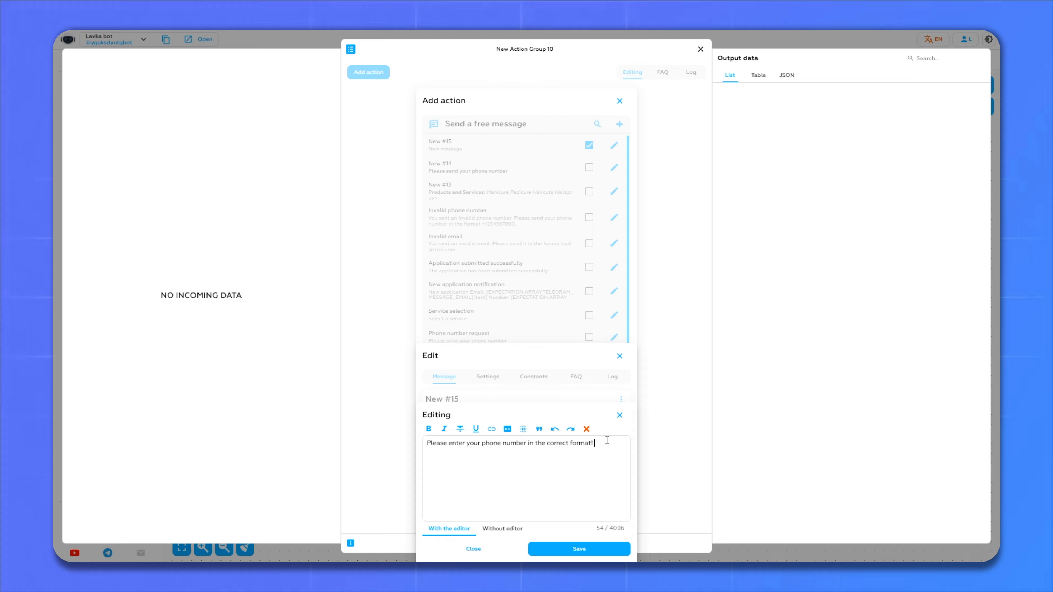
click(572, 551)
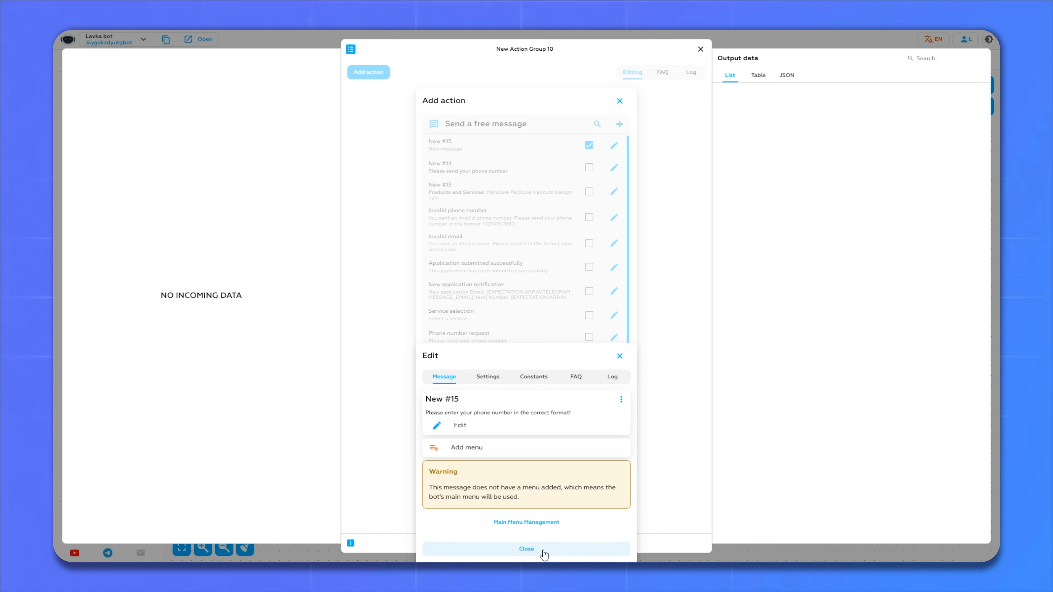
click(537, 555)
- Add New #15 as the action, route the fail branch into Group 10, and loop it back to New expectation 1
click(573, 549)
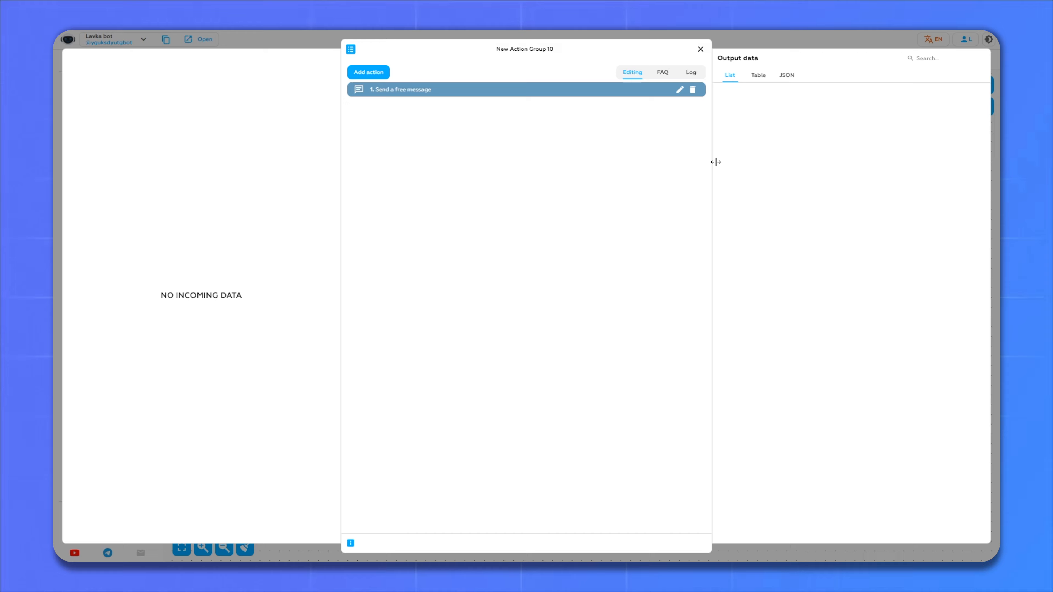
click(700, 48)
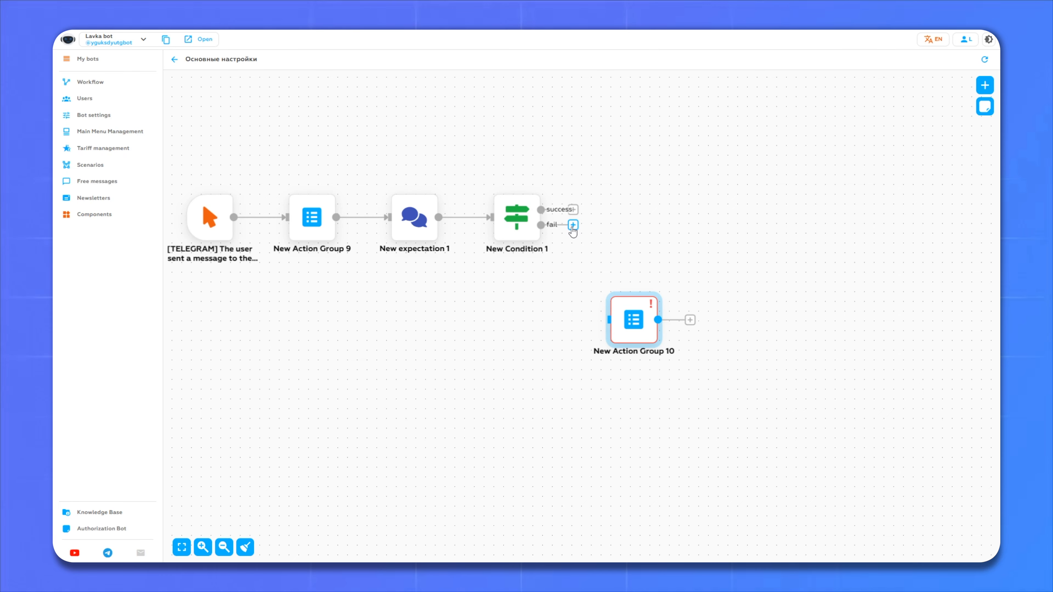
drag(572, 226, 608, 320)
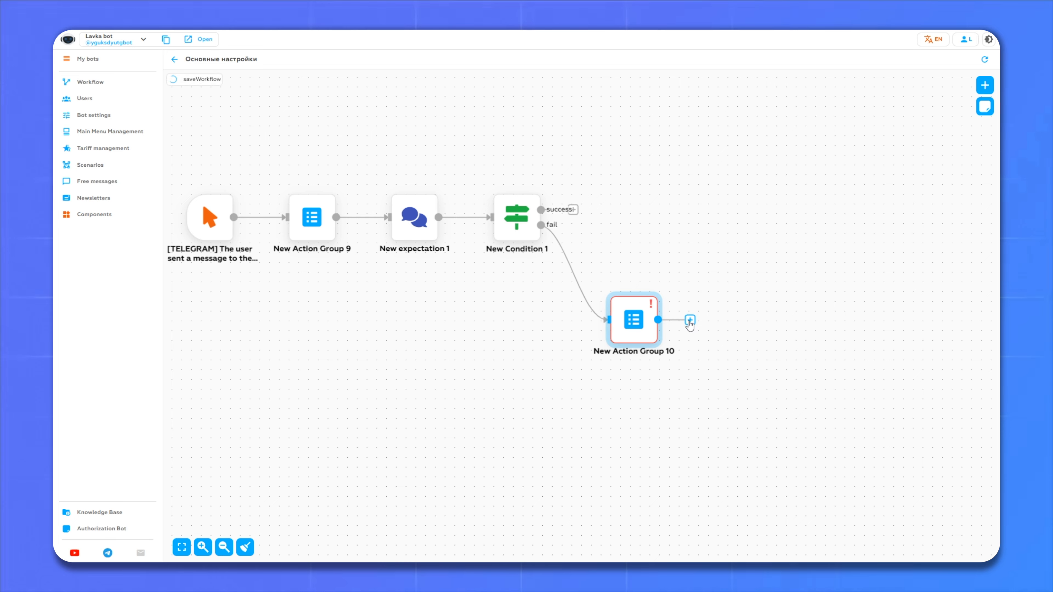
drag(689, 320, 376, 238)
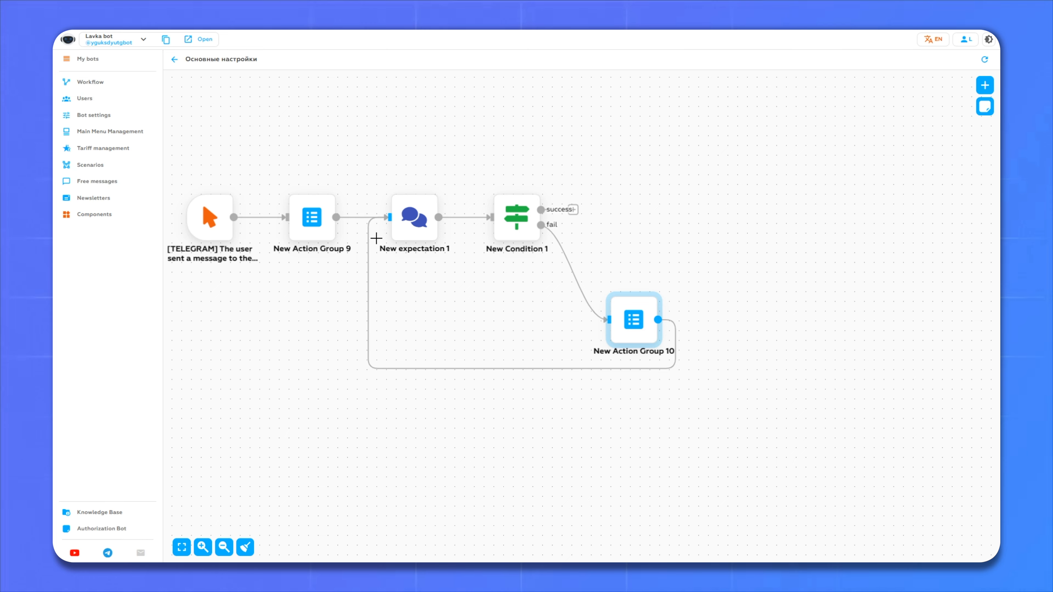
- Add New Action Group 11 and place it above the existing chain
click(988, 85)
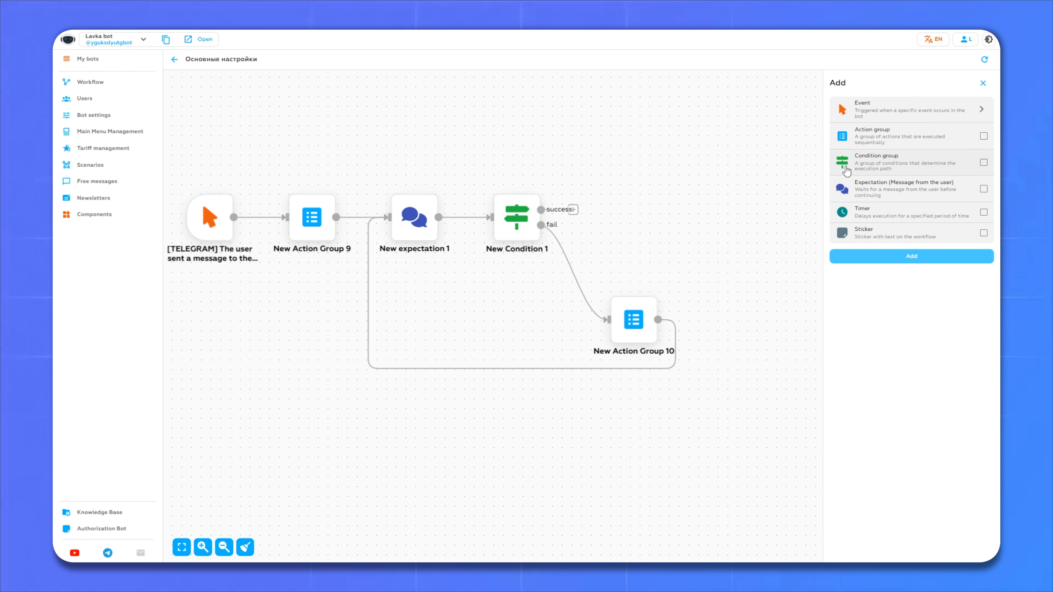
click(863, 136)
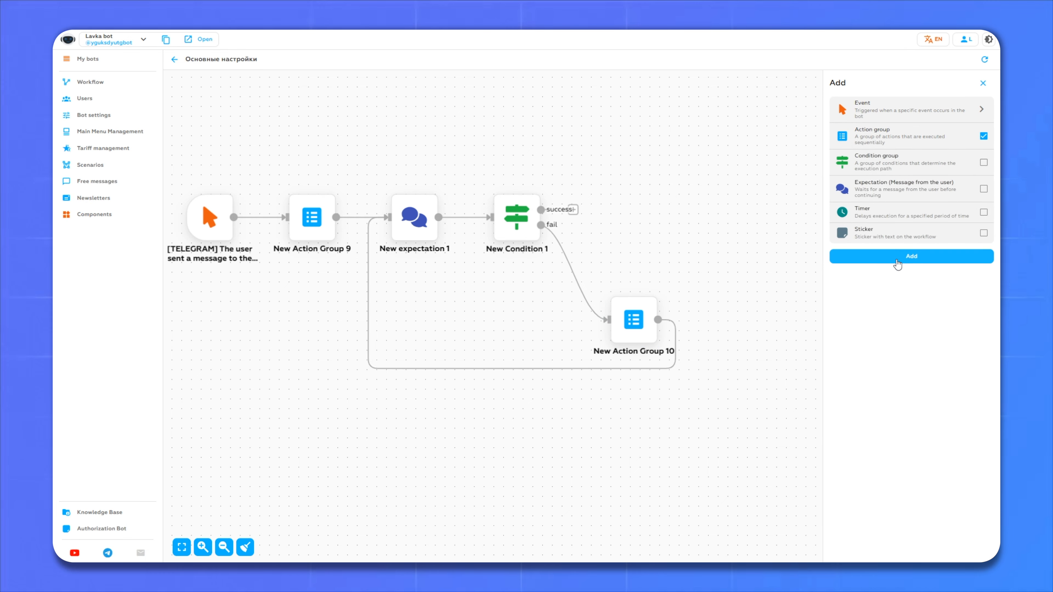
click(961, 258)
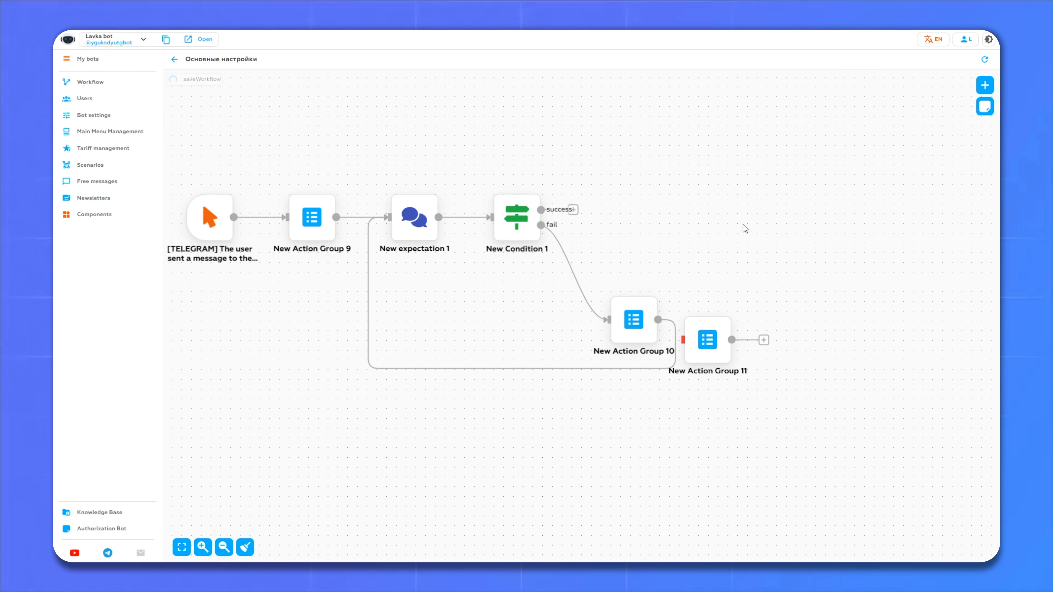
drag(725, 320, 696, 180)
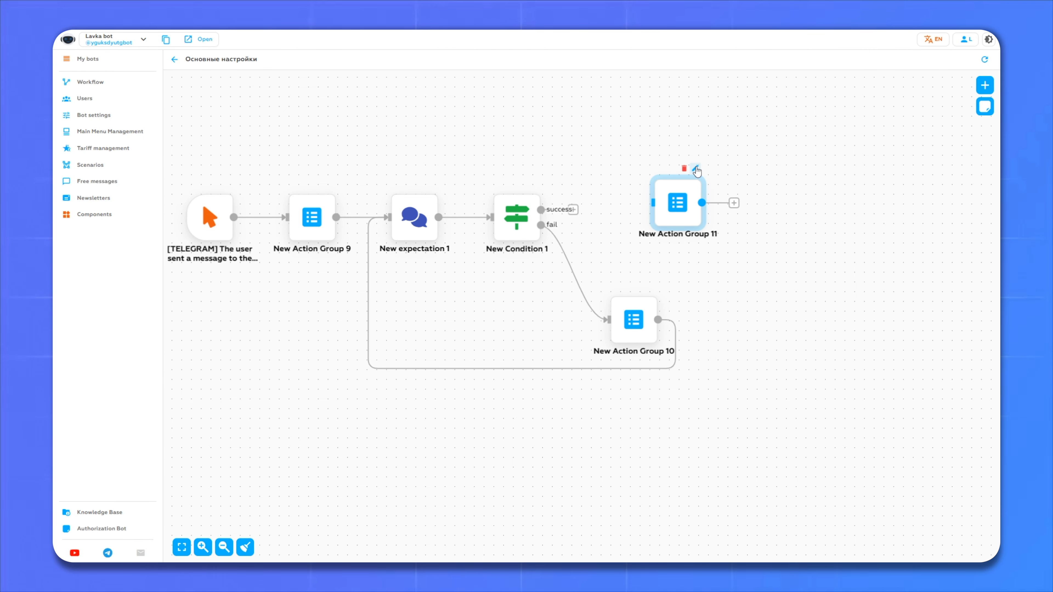
click(696, 169)
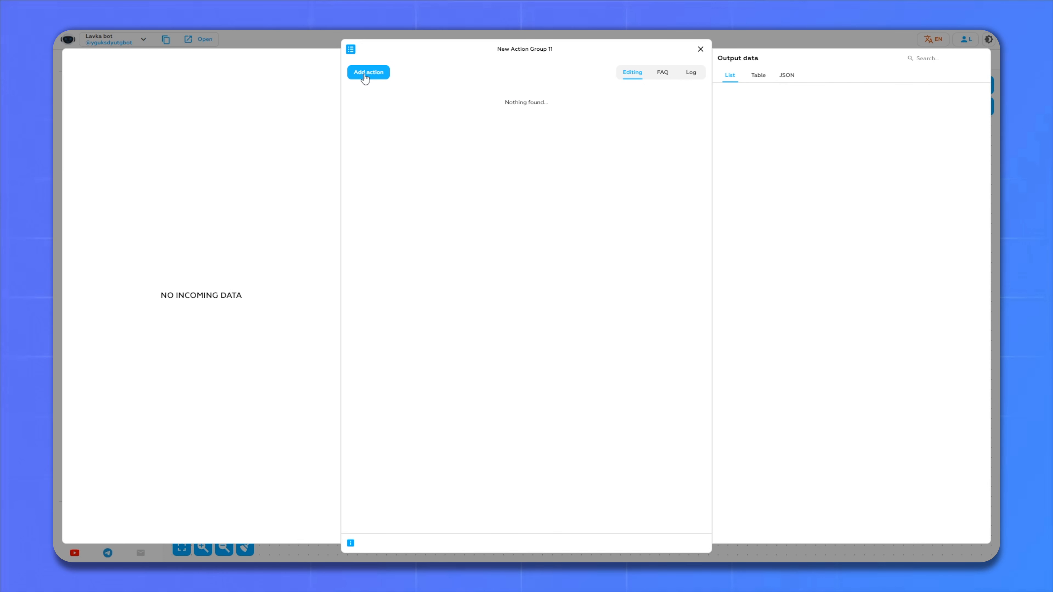
- Give New Action Group 11 a send-free-message action using message New #16
click(363, 73)
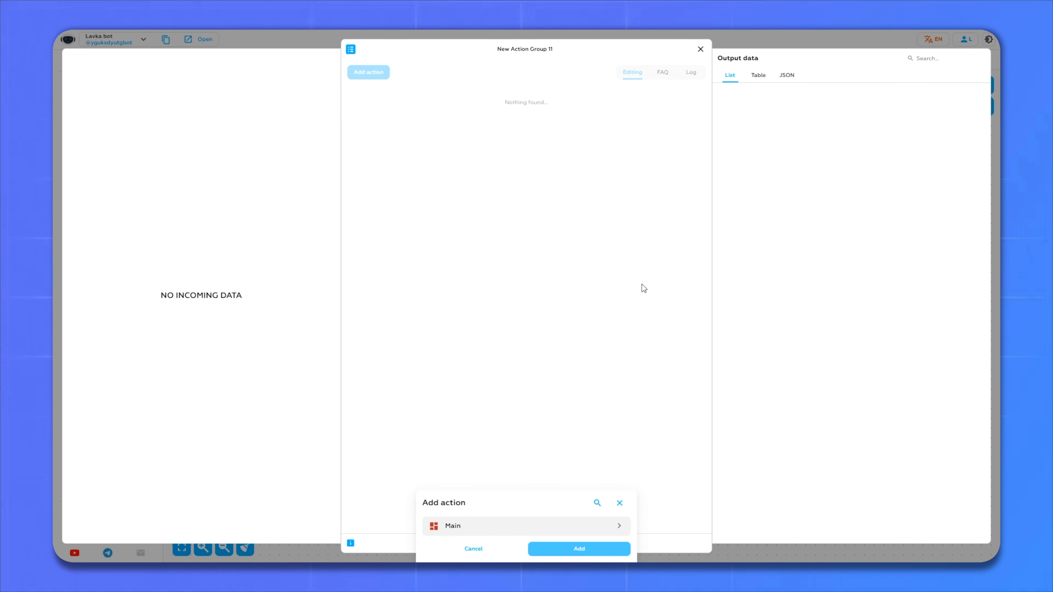
click(492, 529)
click(470, 333)
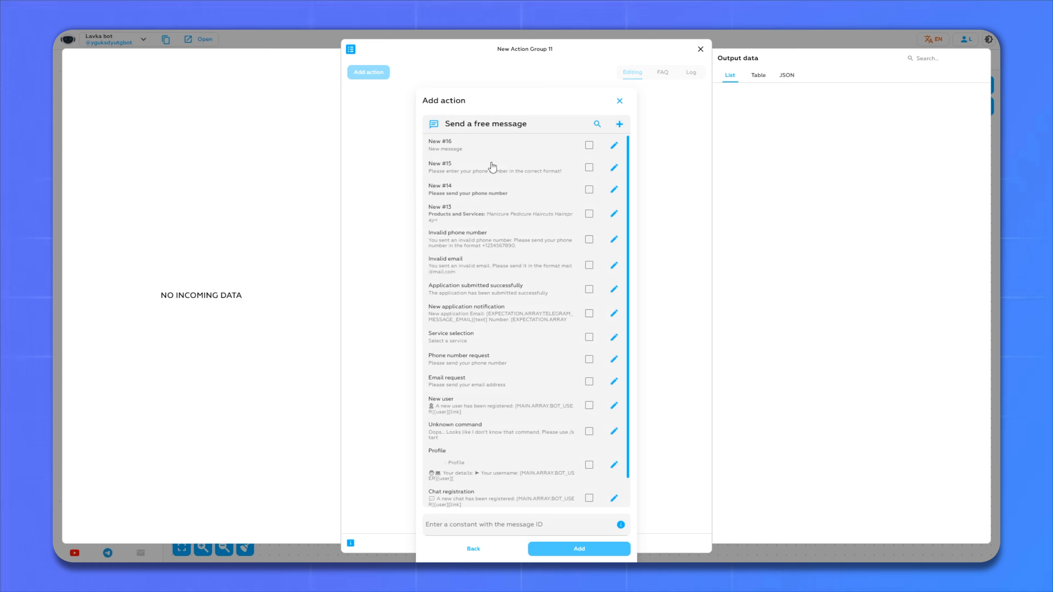
click(589, 144)
click(614, 145)
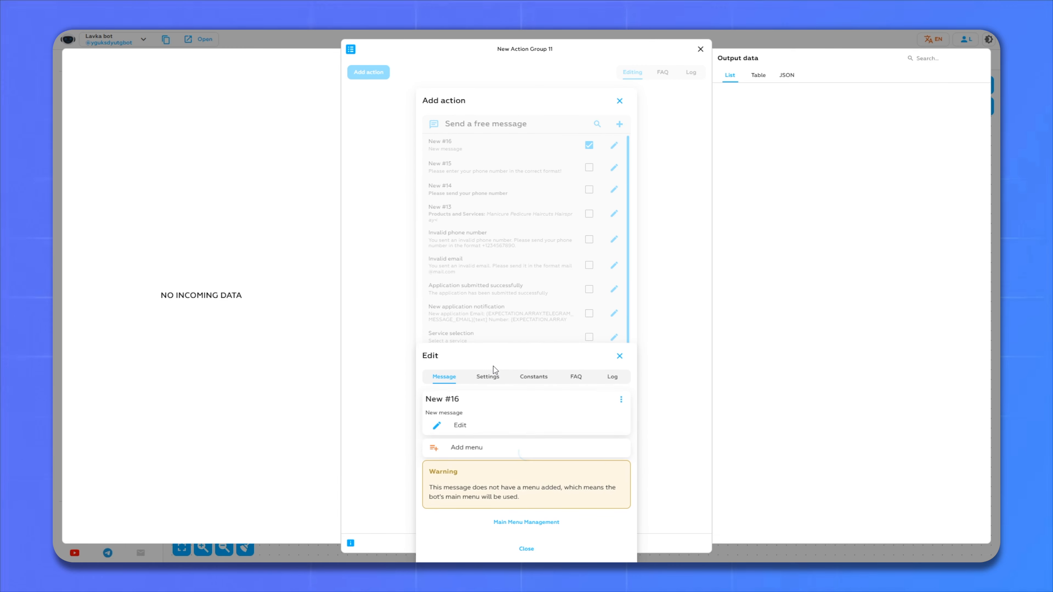
- Set New #16 to a bold prompt for a convenient time in HH:MM format and add it
click(479, 430)
key(ctrl+a)
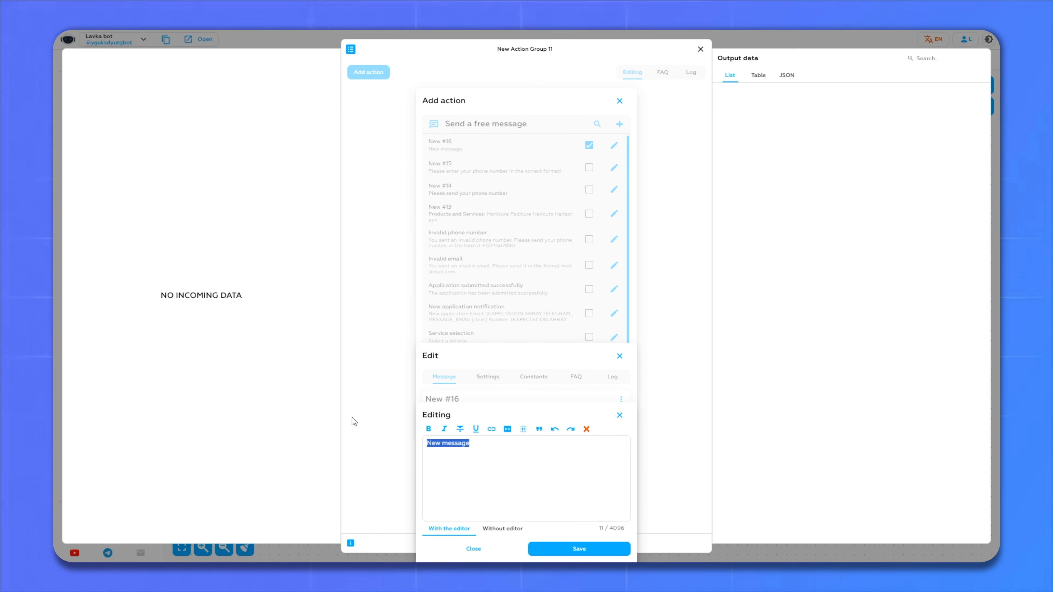
text(Enter a convenient time in the HH:MM format.)
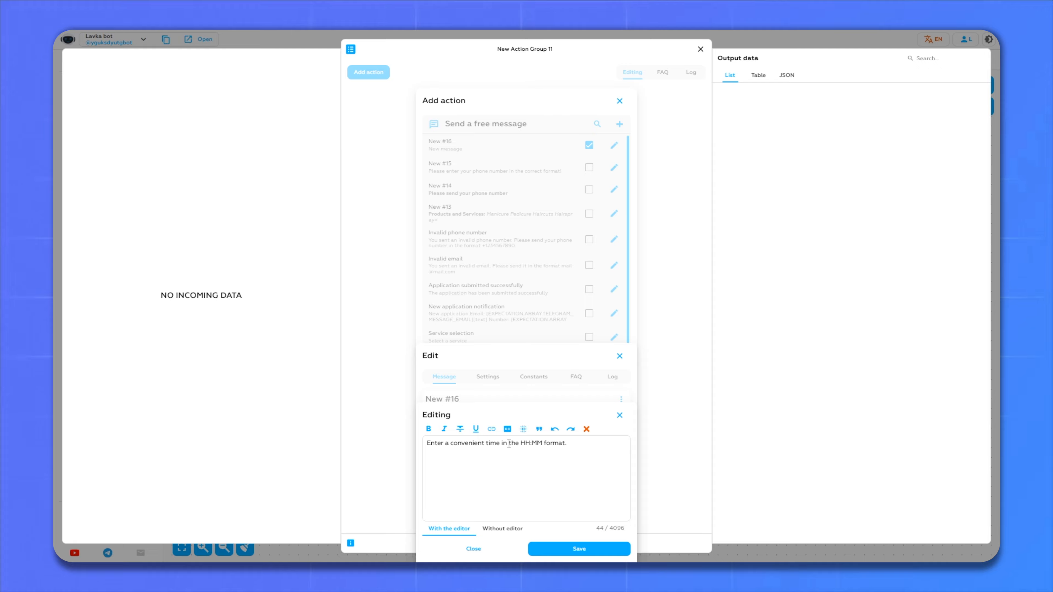
triple_click(509, 444)
click(428, 428)
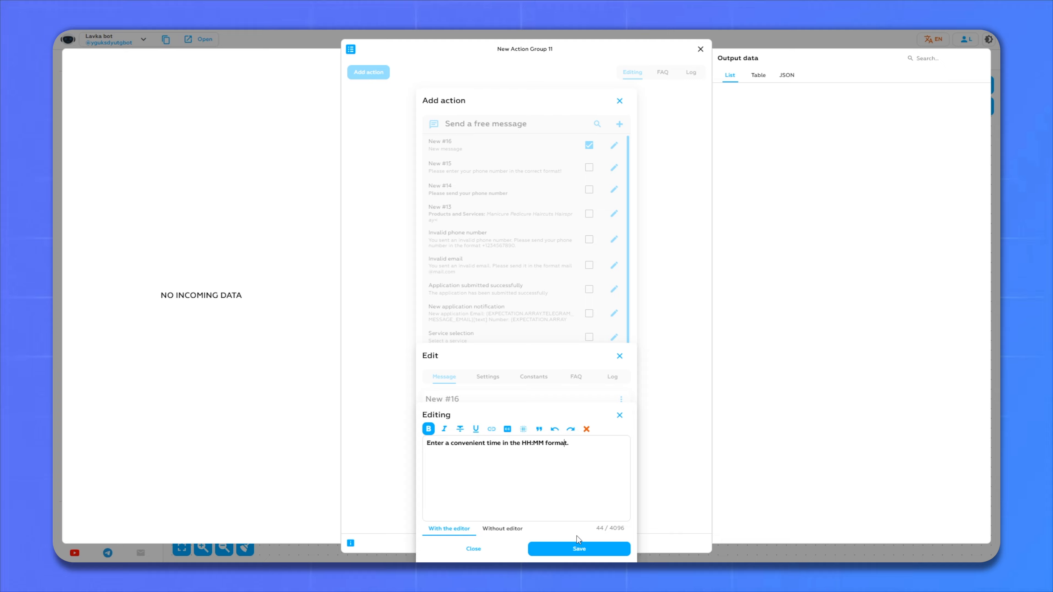
click(586, 553)
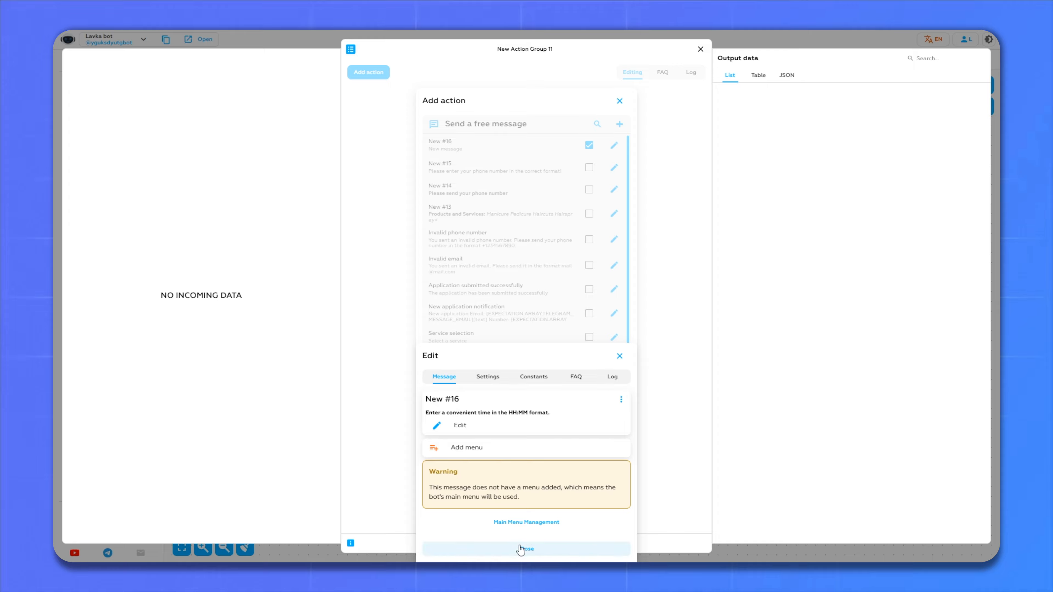
click(521, 549)
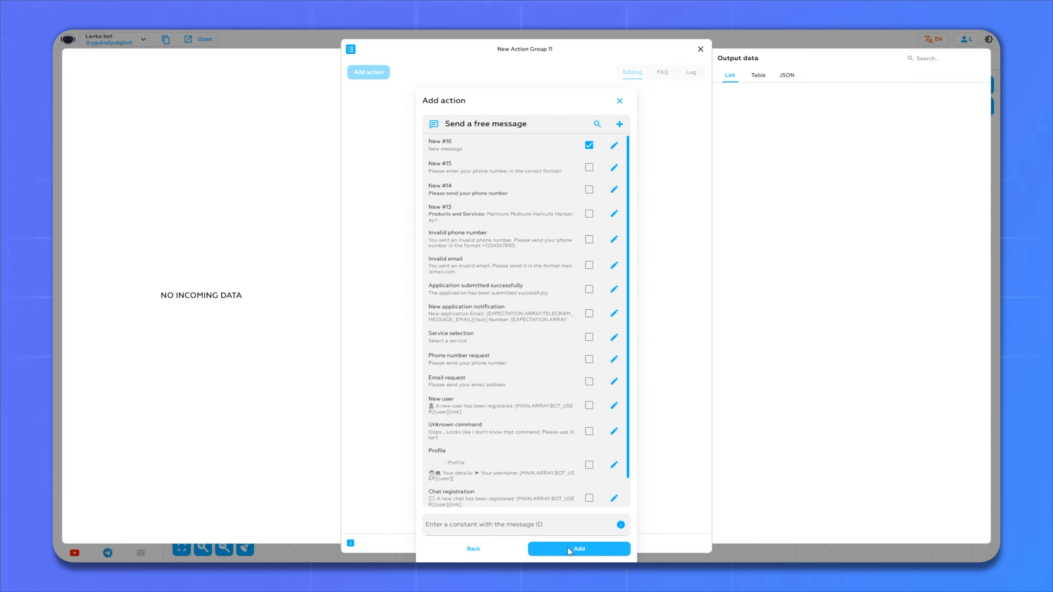
click(567, 548)
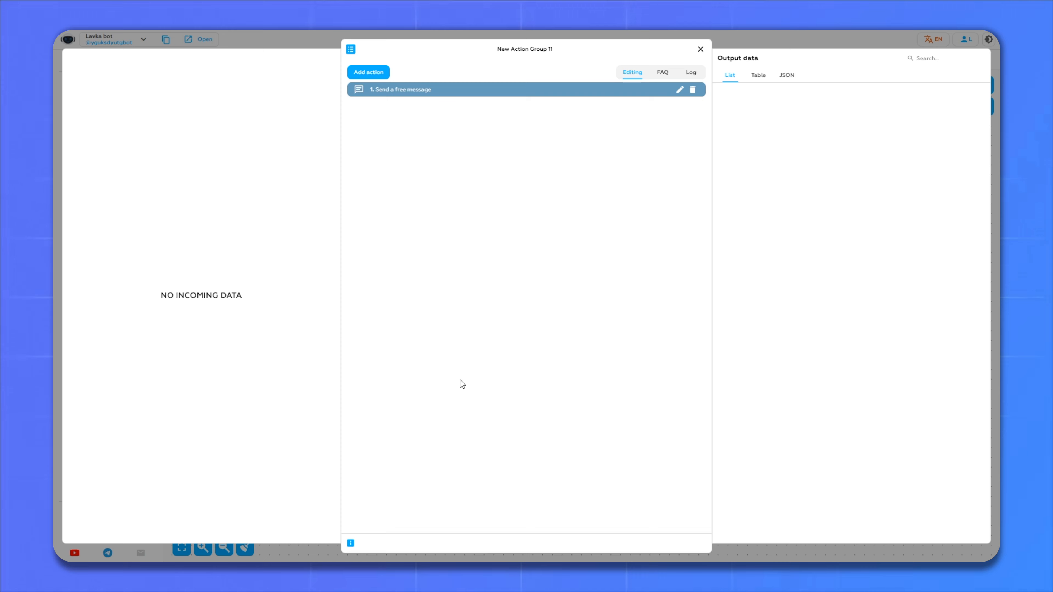
- Connect New Condition 1's success branch to New Action Group 11
click(700, 48)
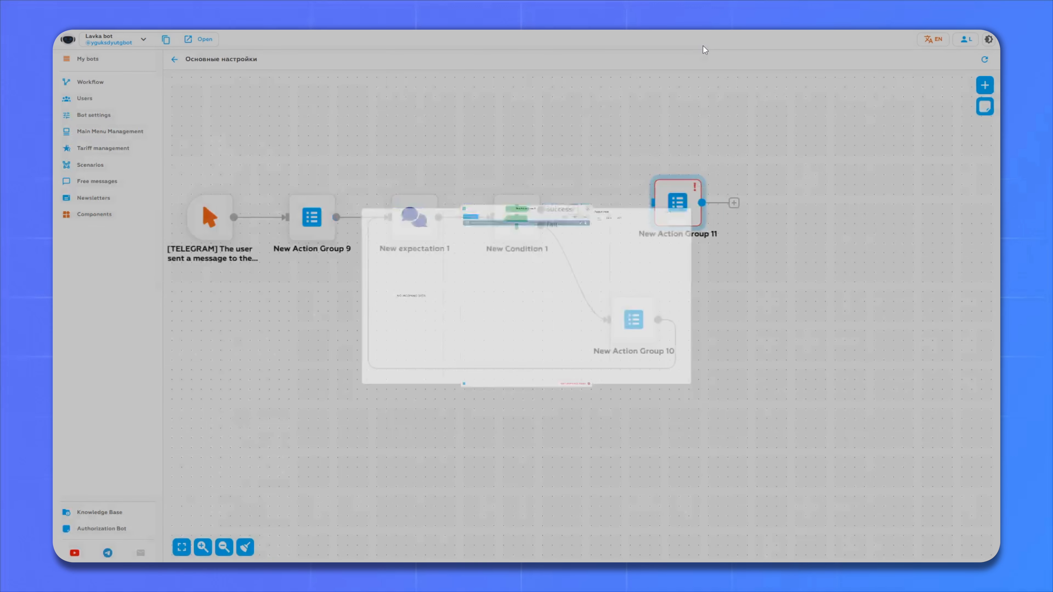
drag(670, 213, 665, 222)
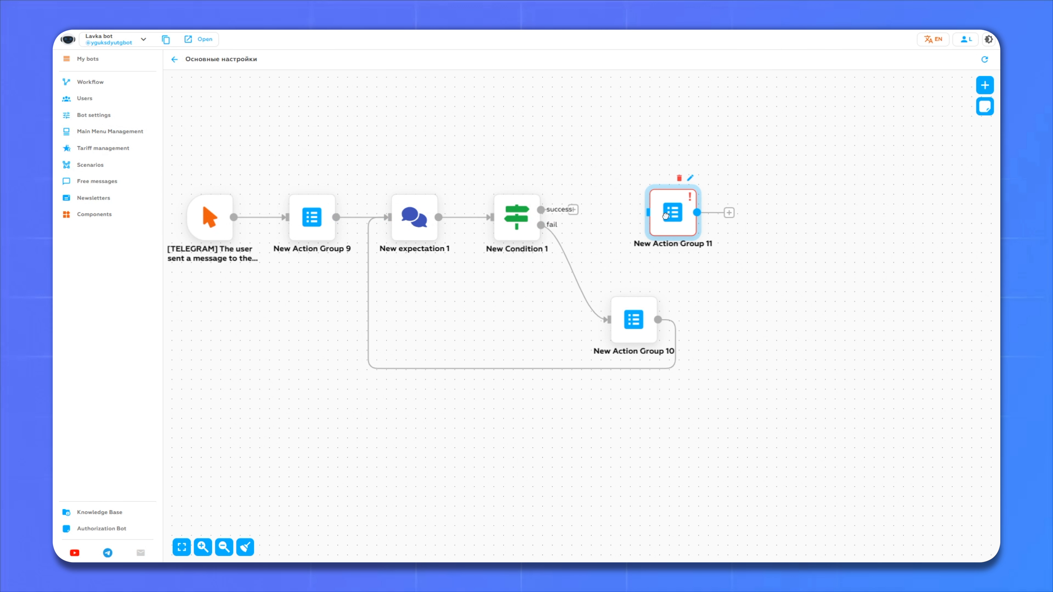
drag(578, 211, 646, 212)
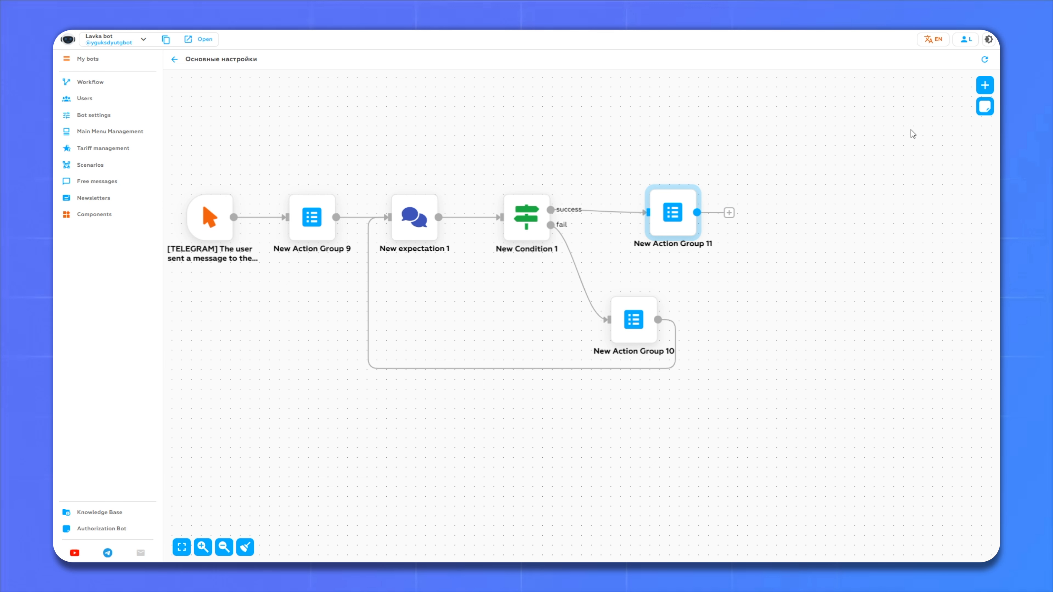
- Add an Expectation block, New expectation 2, beside New Action Group 11
click(984, 86)
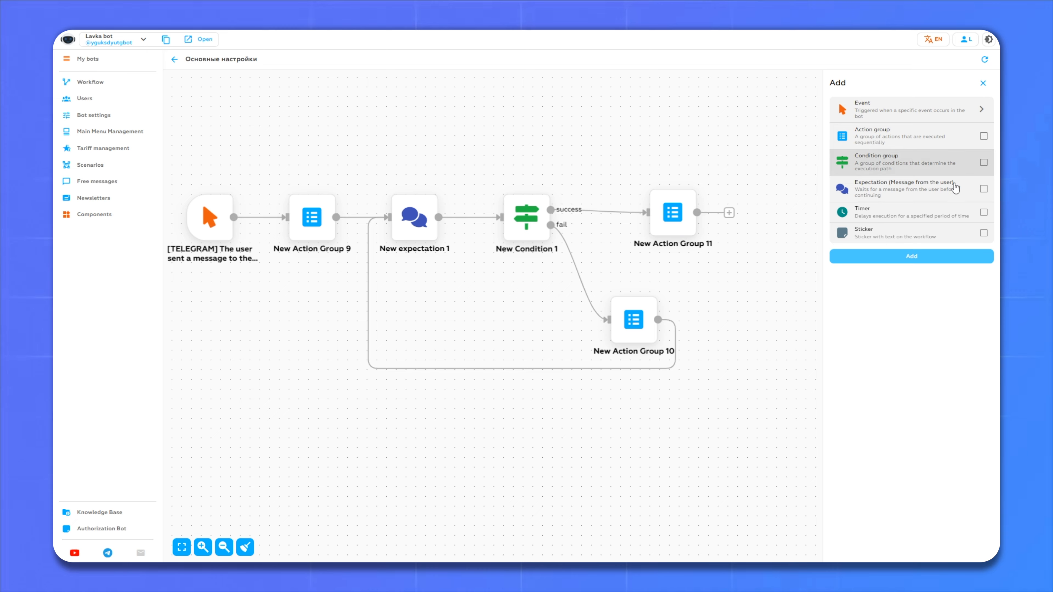
click(887, 194)
click(918, 256)
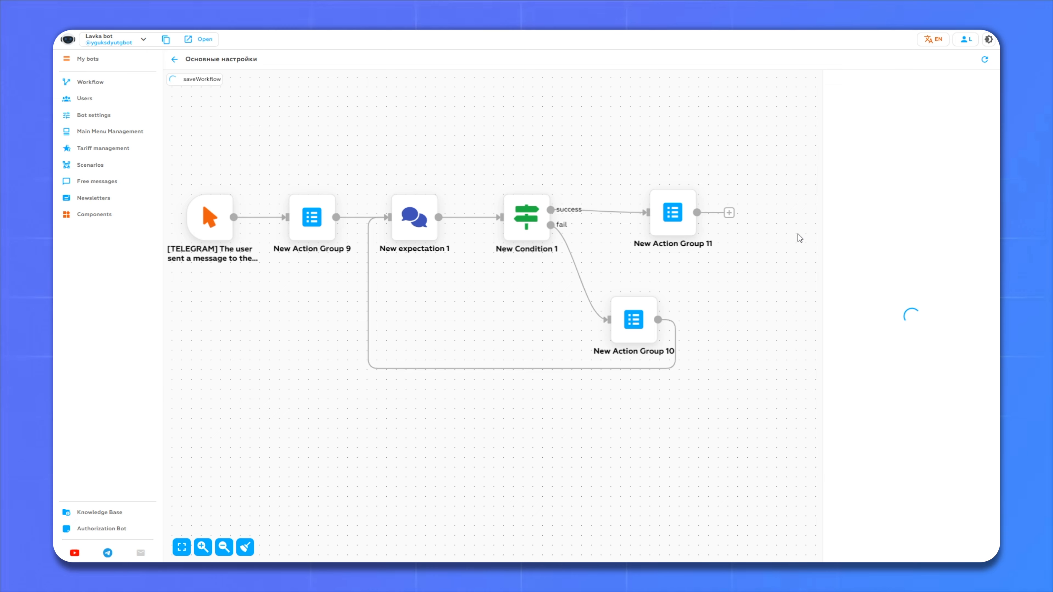
drag(700, 349, 769, 207)
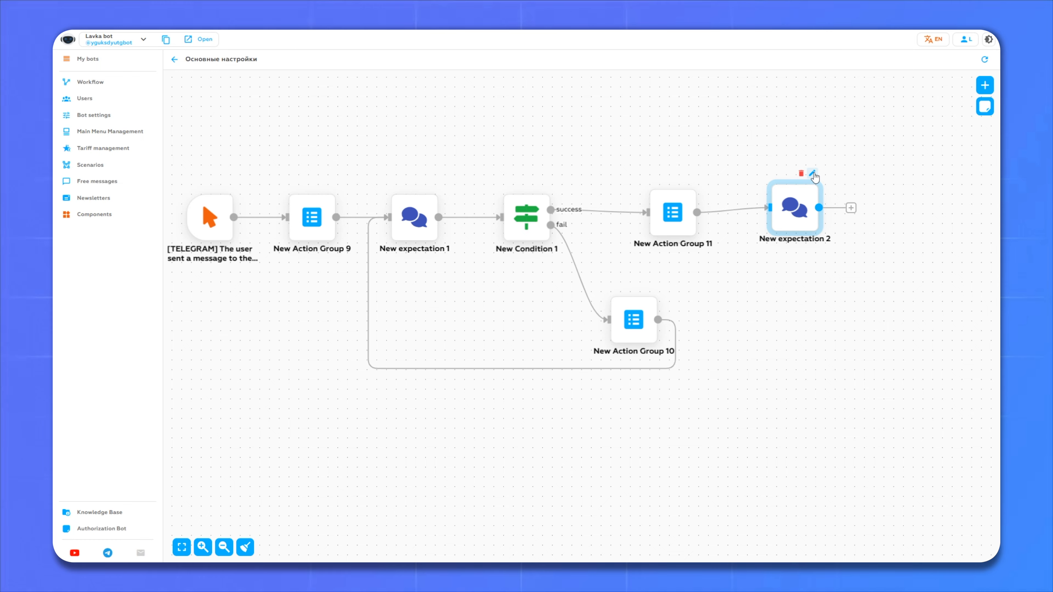
- Change New expectation 2's code from CODE to TIME
click(813, 174)
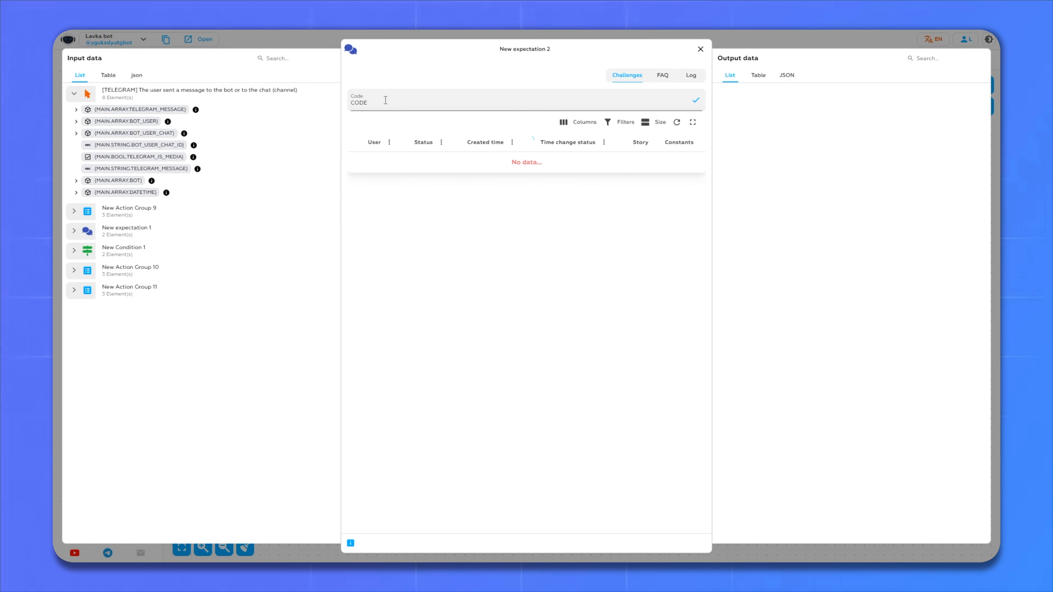
double_click(370, 101)
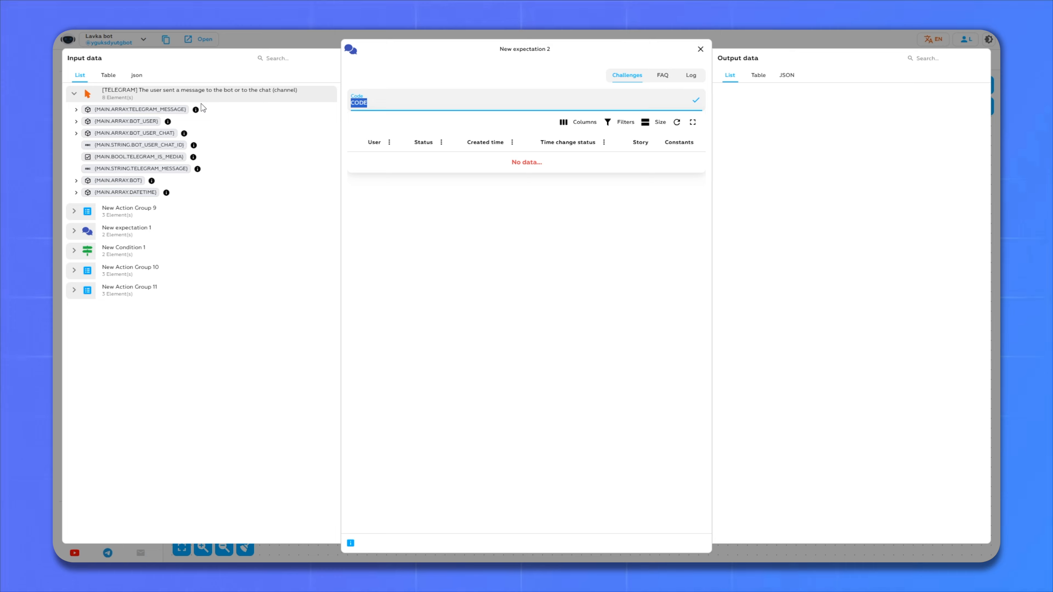
text(TIME)
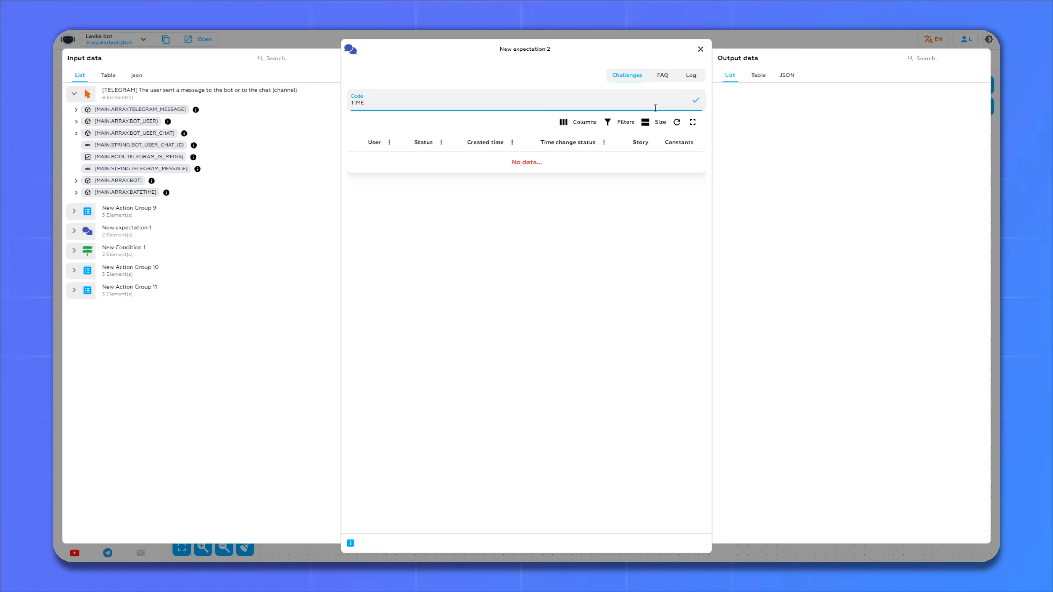
click(697, 101)
click(700, 49)
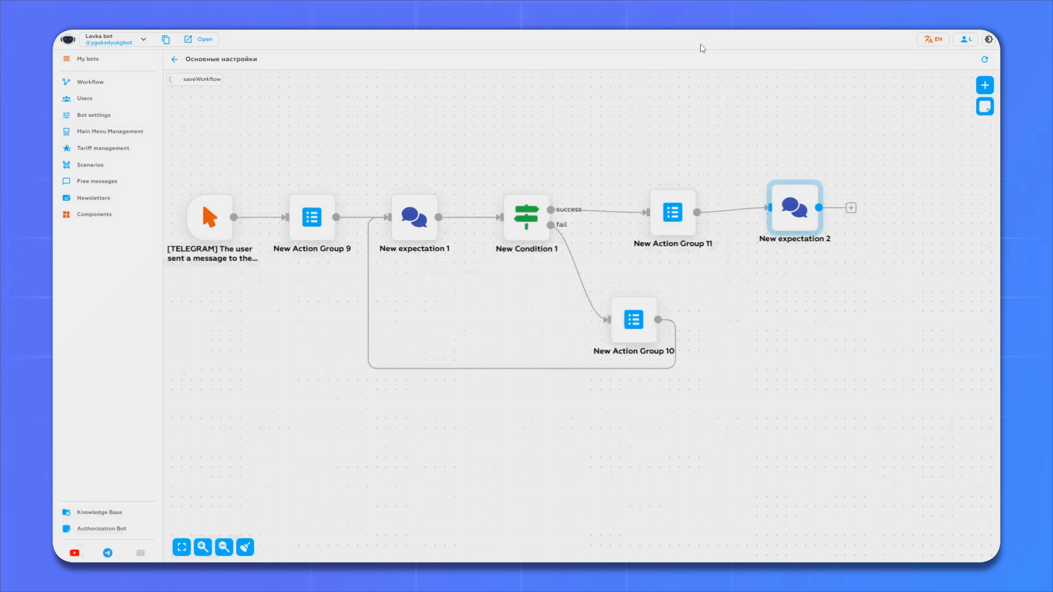
drag(846, 123, 515, 118)
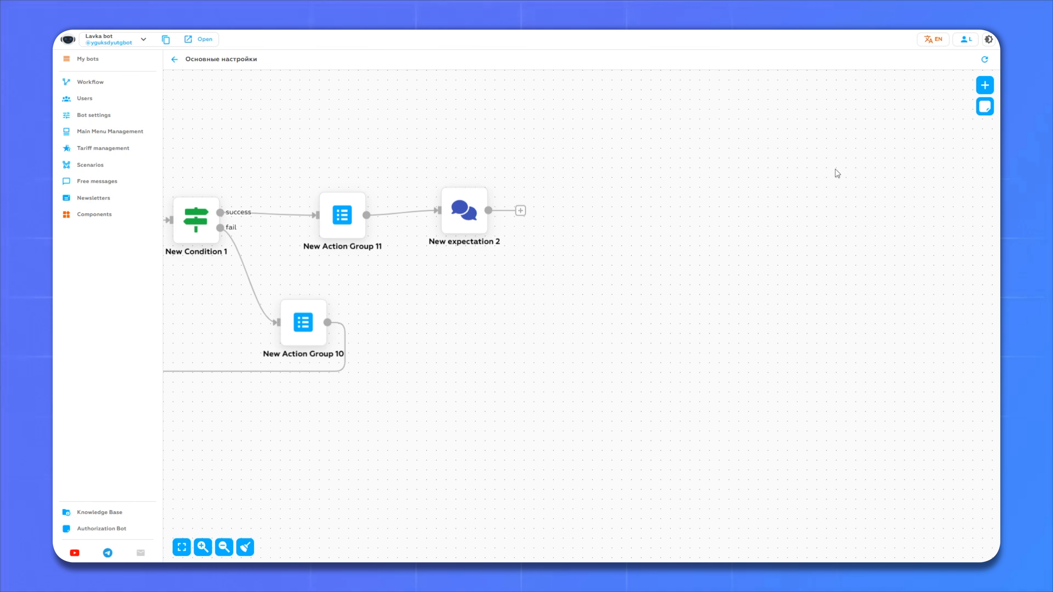
- Add a Condition group block, place New Condition 2 beside New expectation 2, connect them, and open it
click(984, 86)
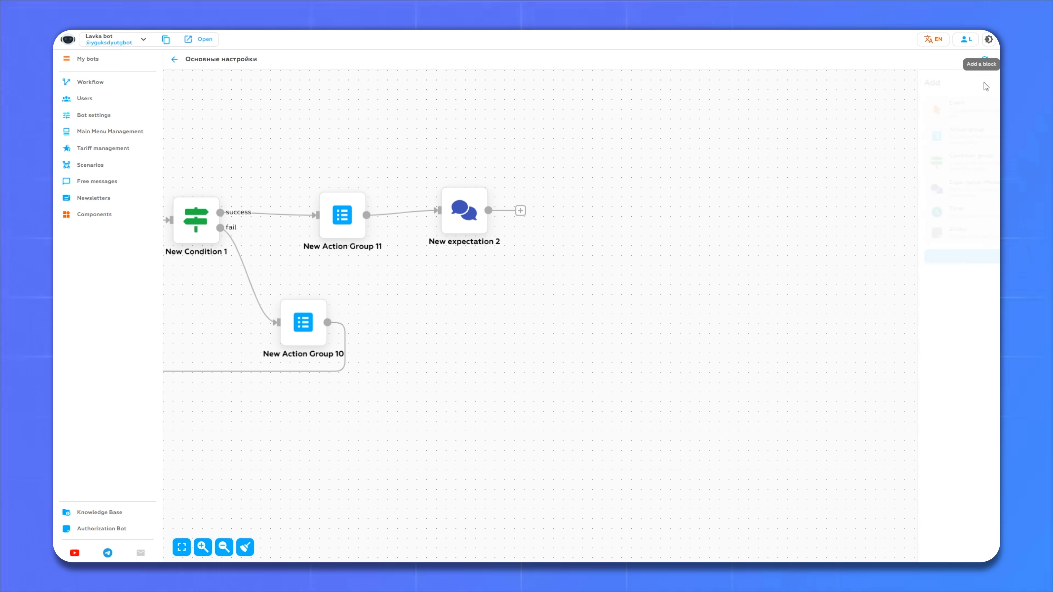
click(850, 169)
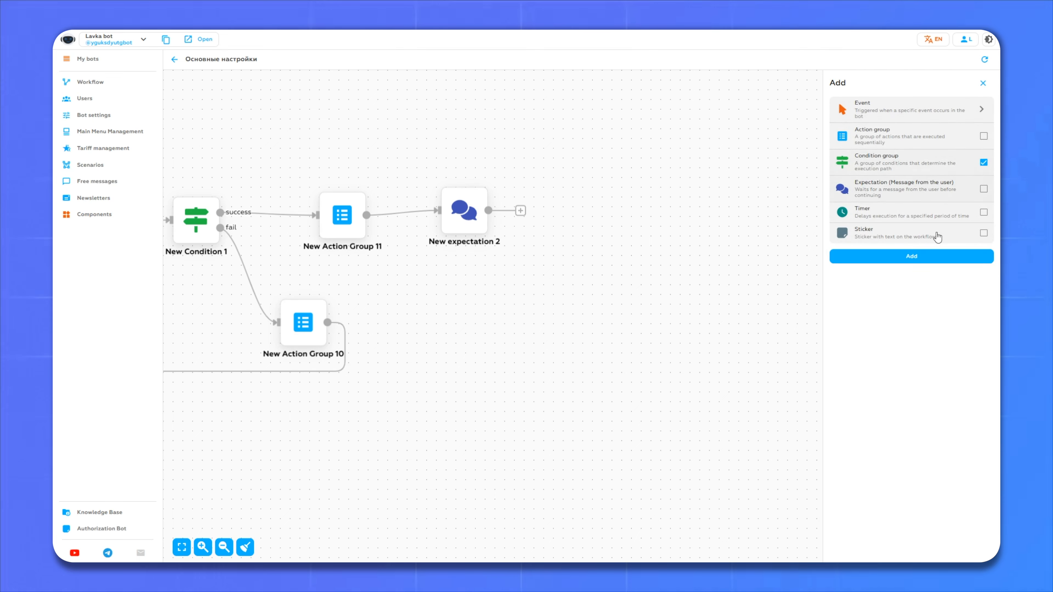
click(911, 256)
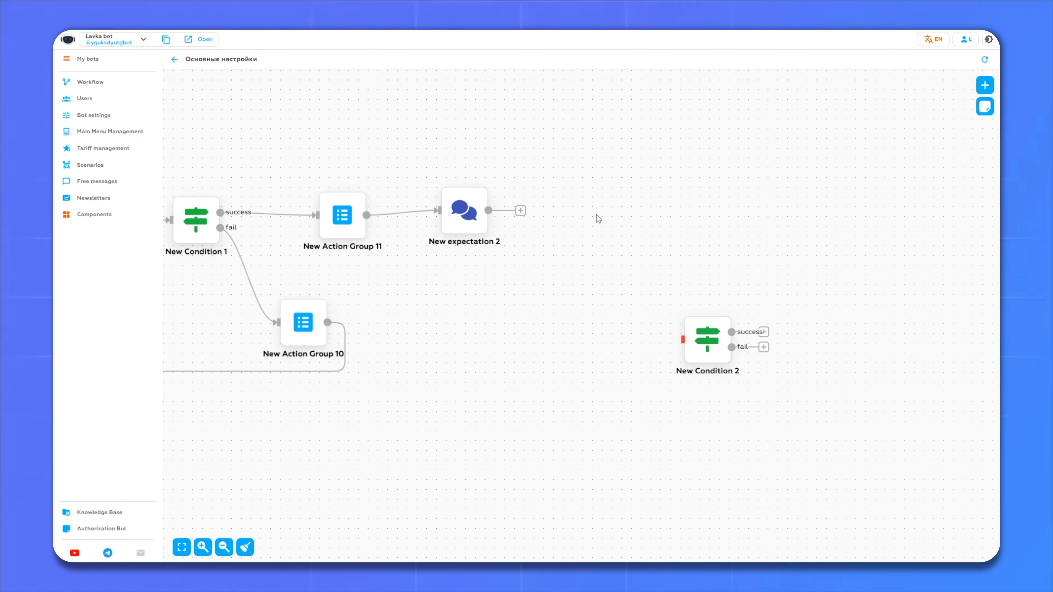
drag(695, 348, 611, 222)
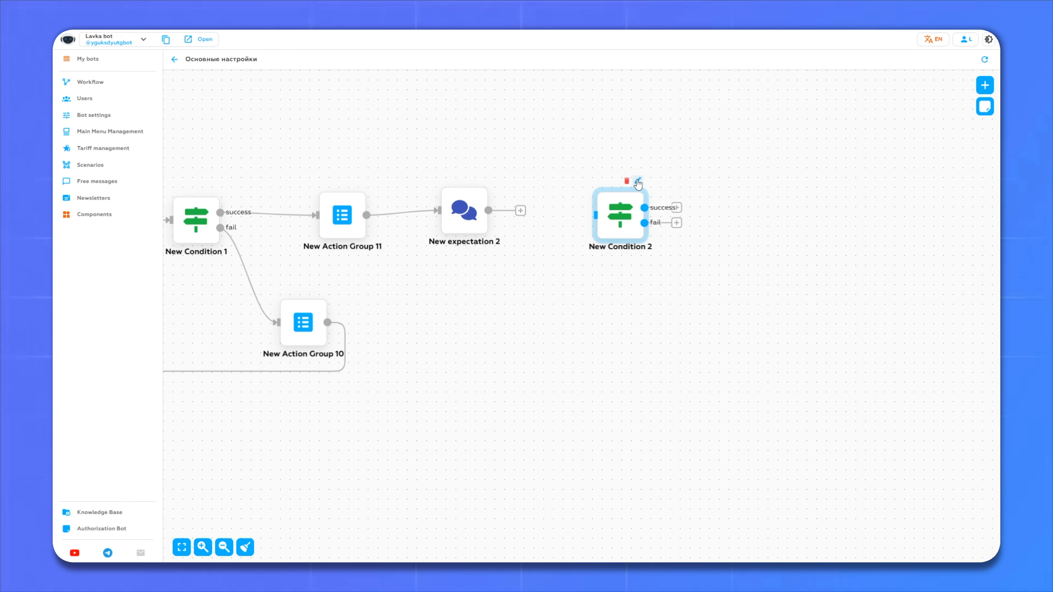
drag(520, 210, 594, 212)
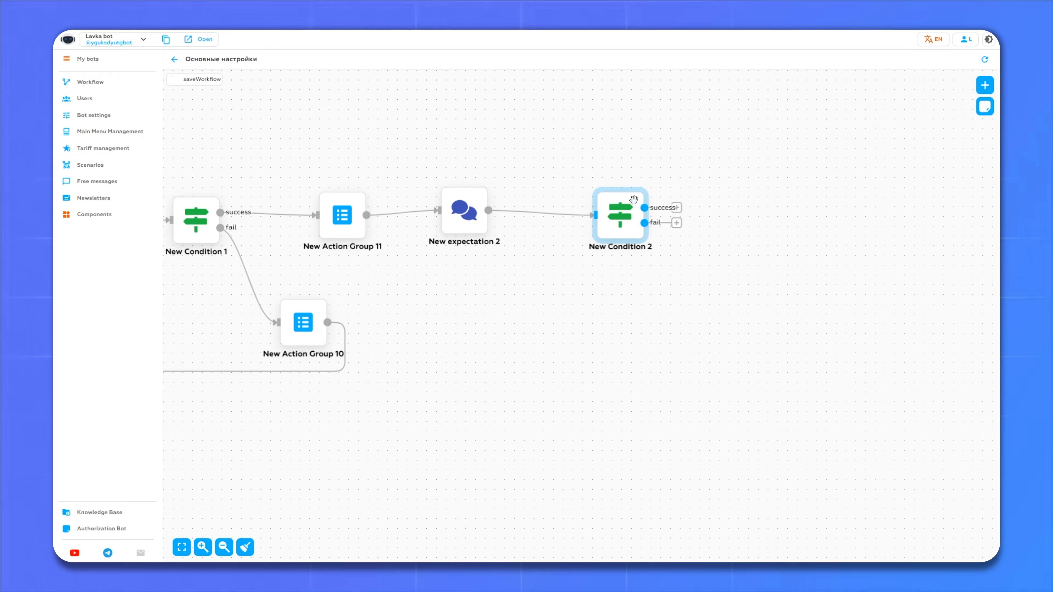
click(627, 182)
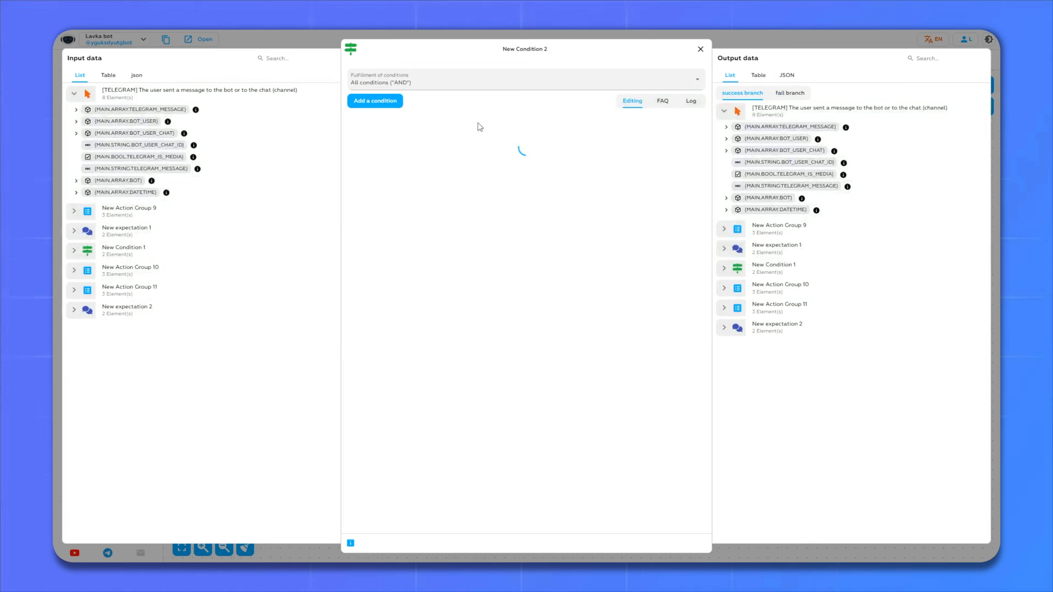
- Add a regex check on {EXPECTATION.ARRAY.TELEGRAM_MESSAGE_TIME}[text] to New Condition 2
click(379, 104)
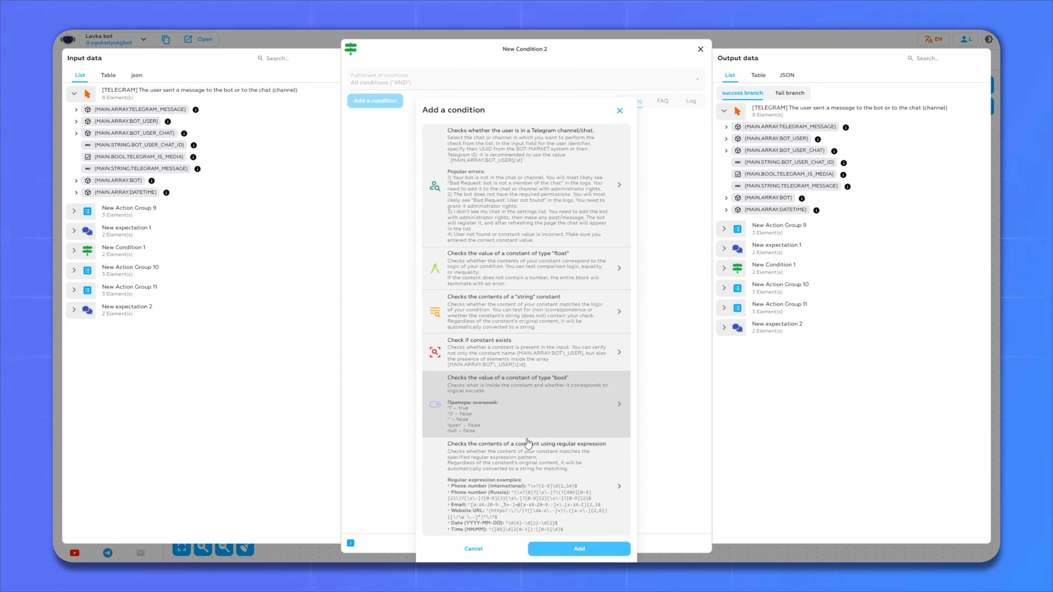
click(527, 443)
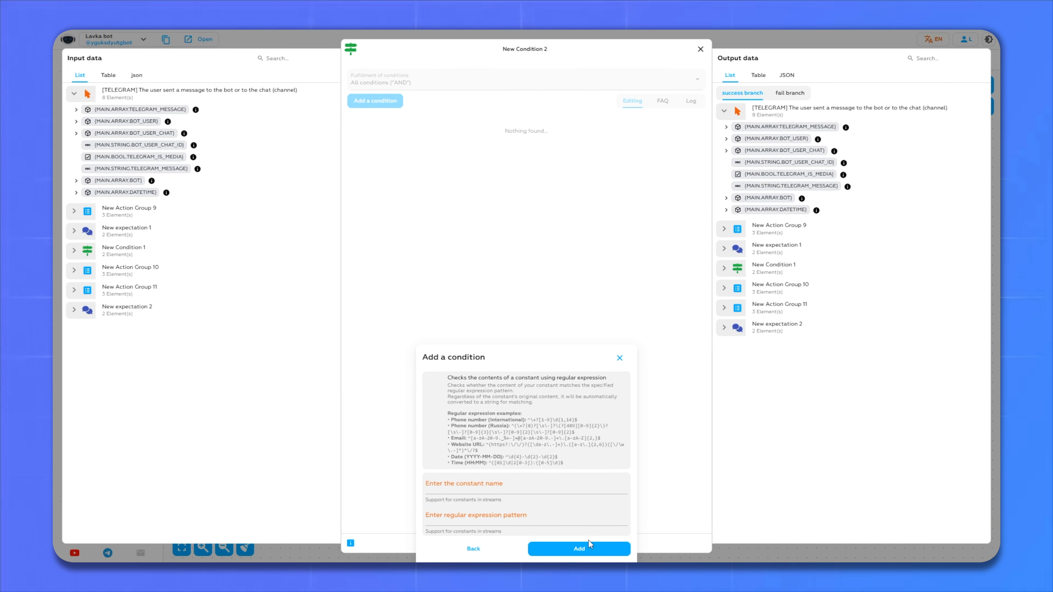
click(427, 484)
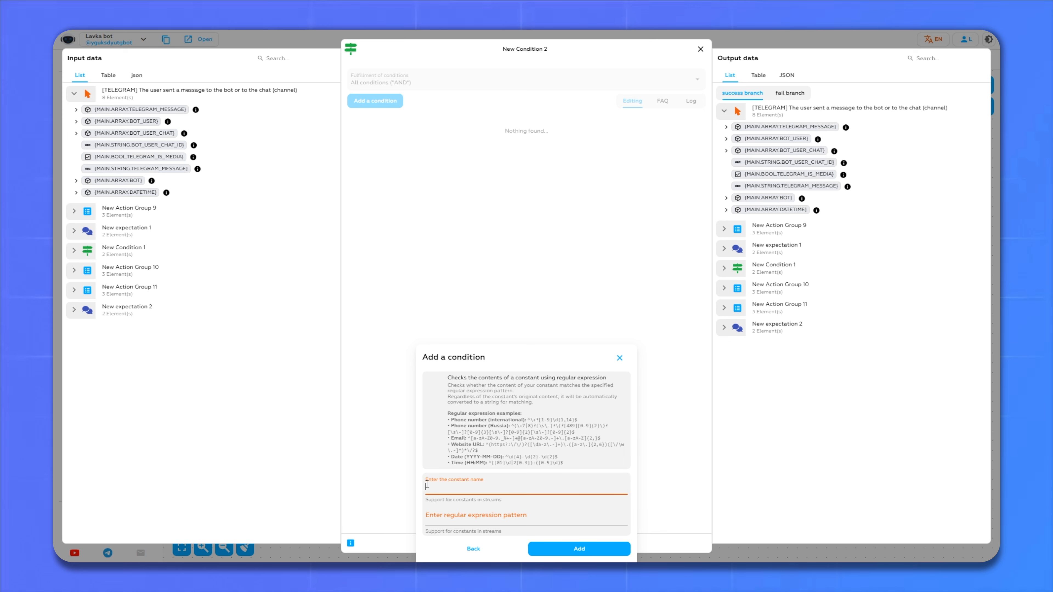
click(129, 316)
click(199, 327)
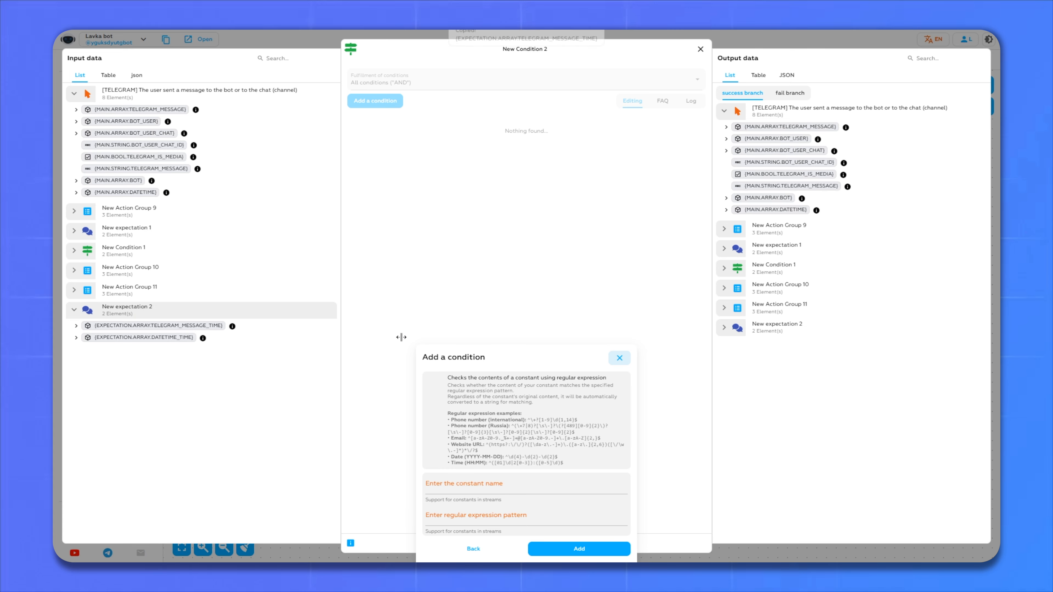
click(530, 483)
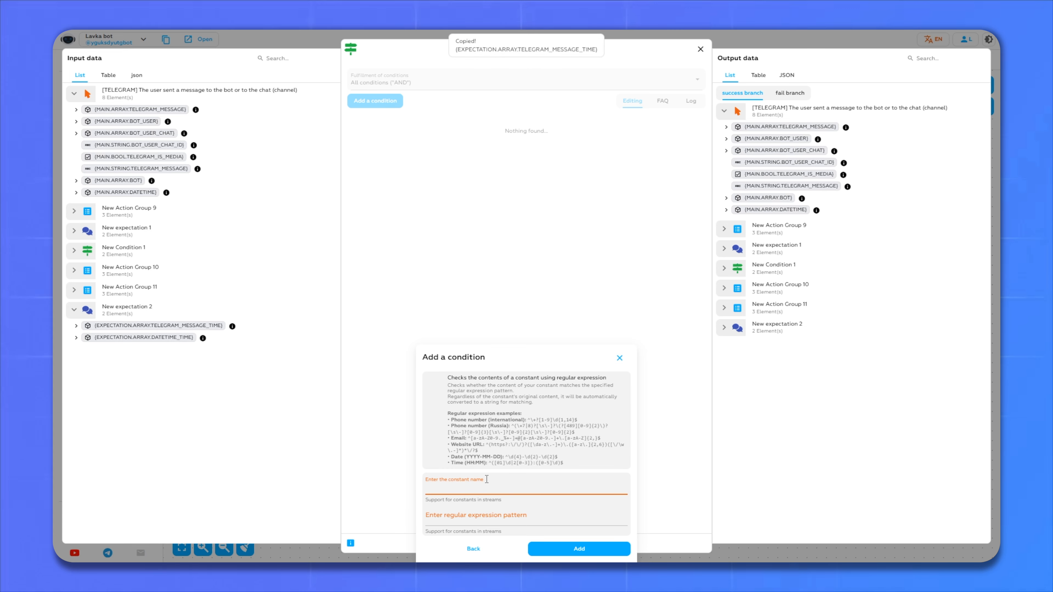
key(ctrl+v)
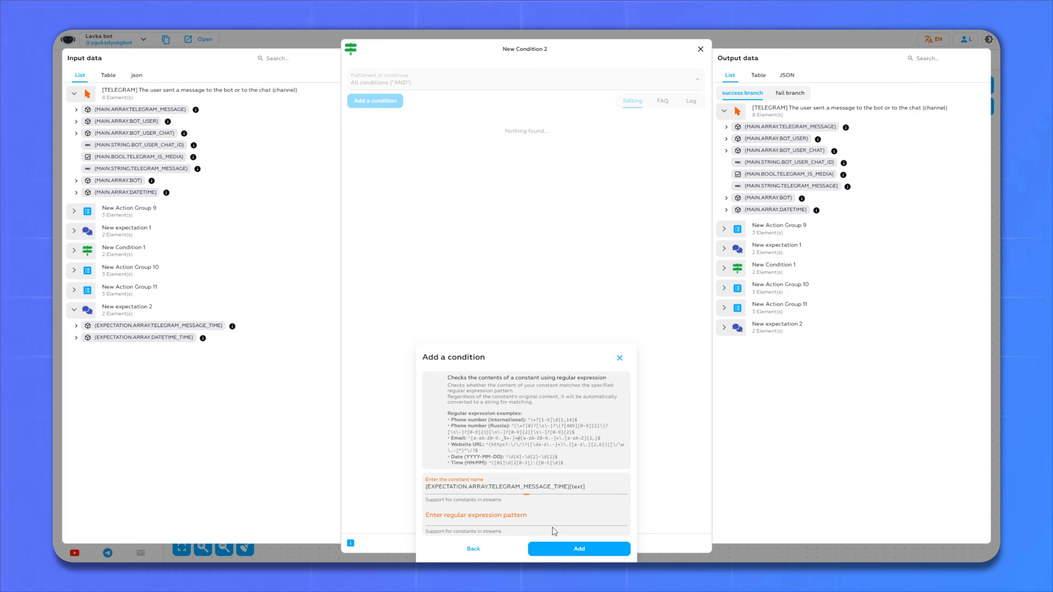
- Use the Time (HH:MM) pattern ^([01]\d|2[0-3]):([0-5]\d)$ and add the condition
click(479, 518)
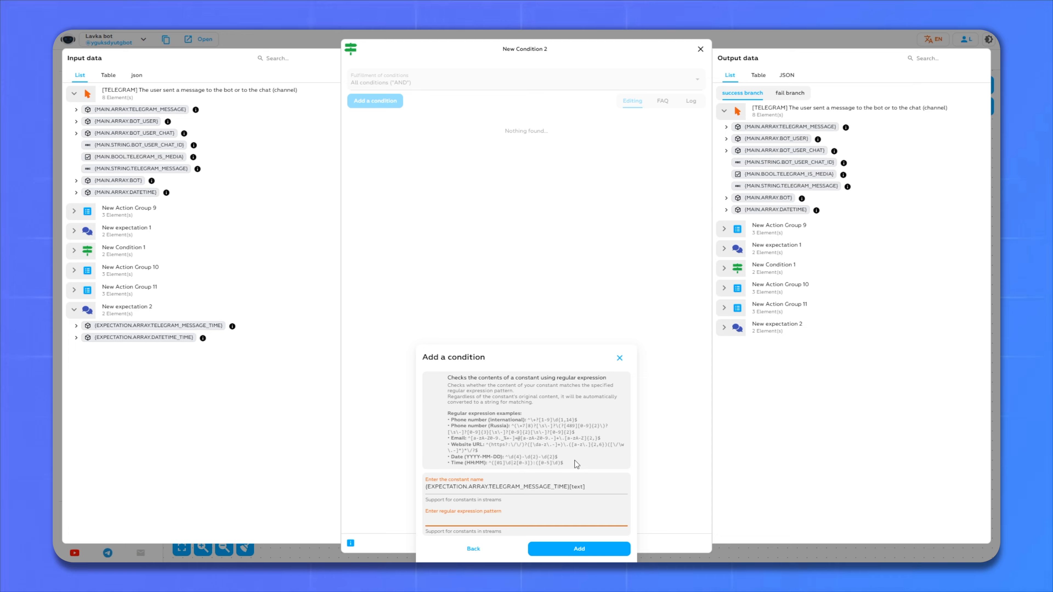
drag(574, 464, 492, 469)
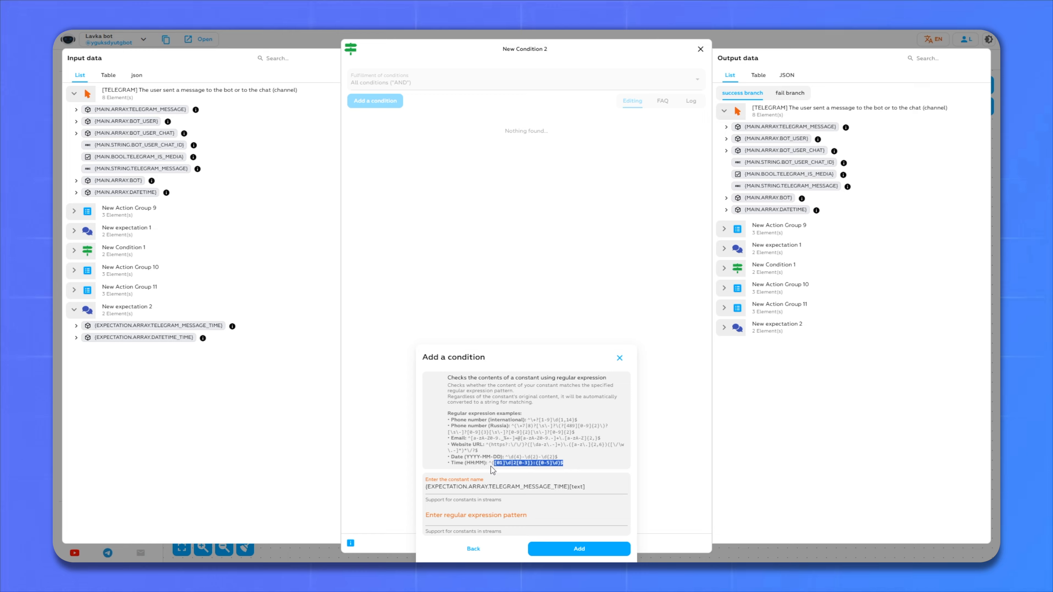
key(ctrl+c)
click(513, 512)
key(ctrl+v)
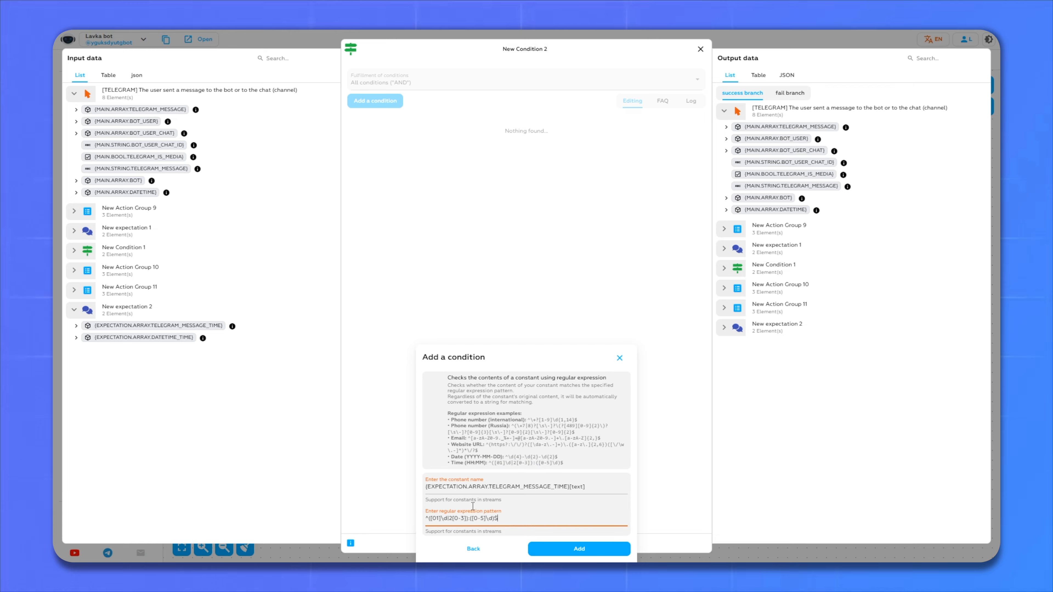
click(571, 547)
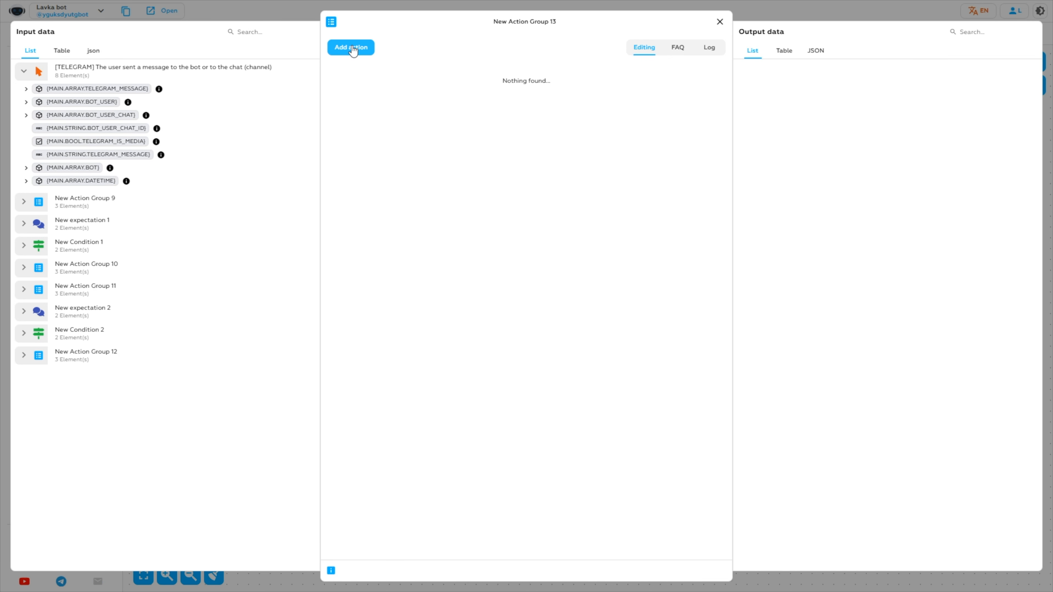
- Give New Action Group 13 a send-free-message action using message New #18
click(352, 47)
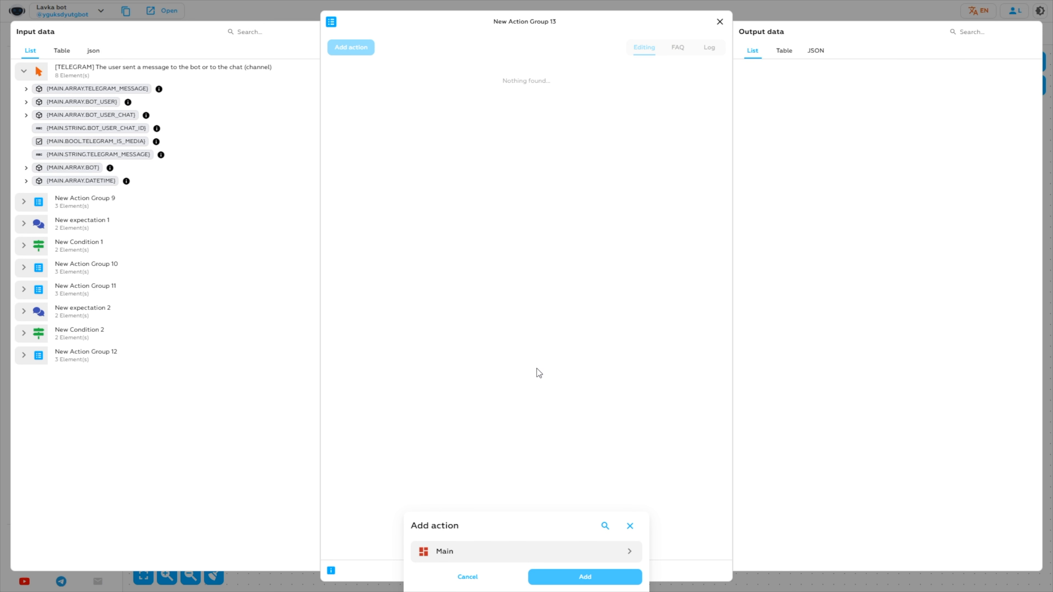
click(446, 552)
click(445, 330)
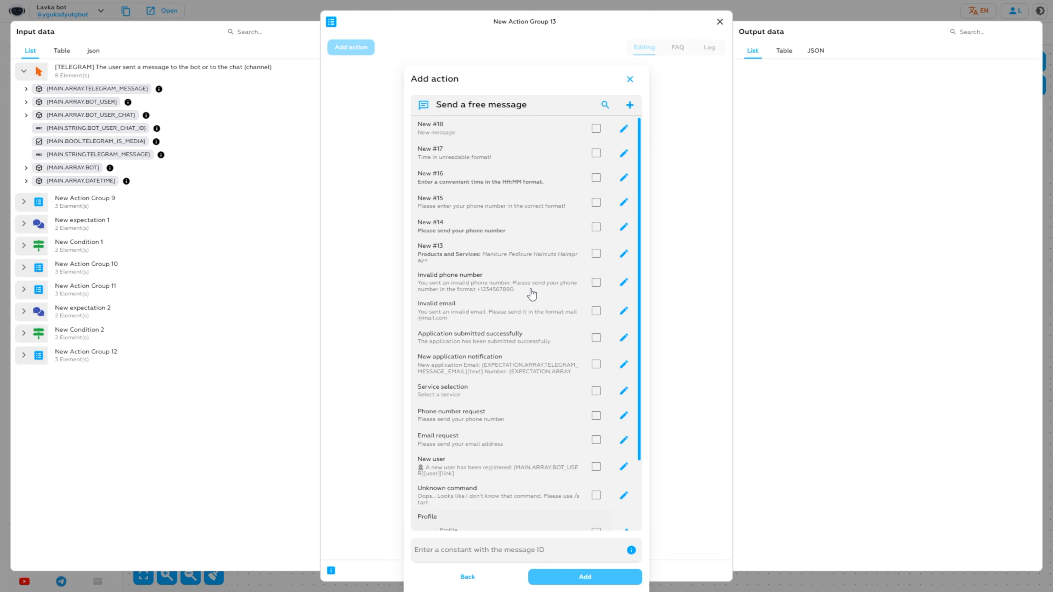
click(596, 128)
click(623, 128)
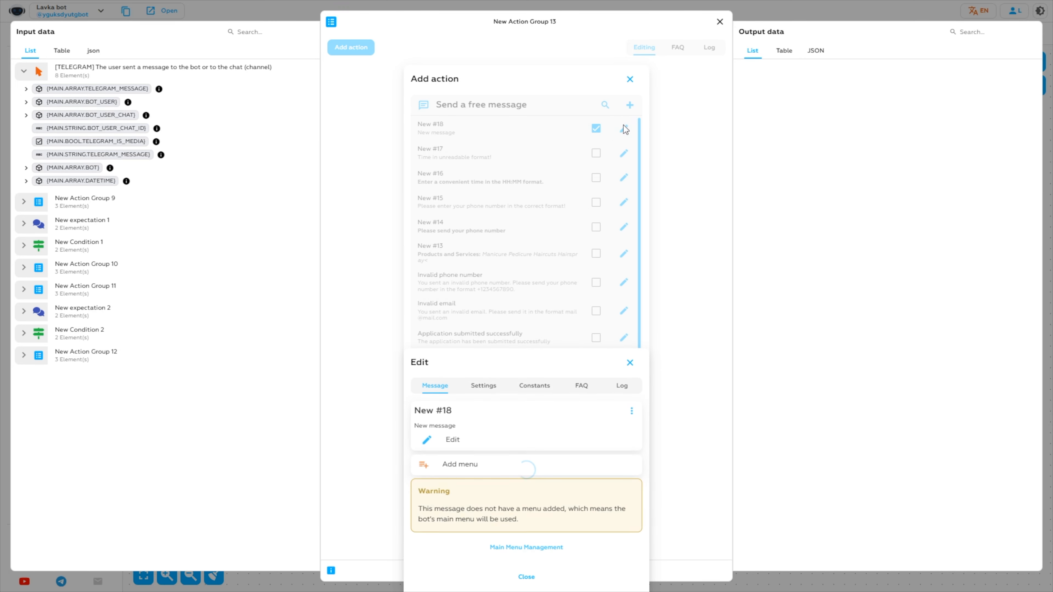
- Replace New #18's text with "Select service:" and save it
click(465, 446)
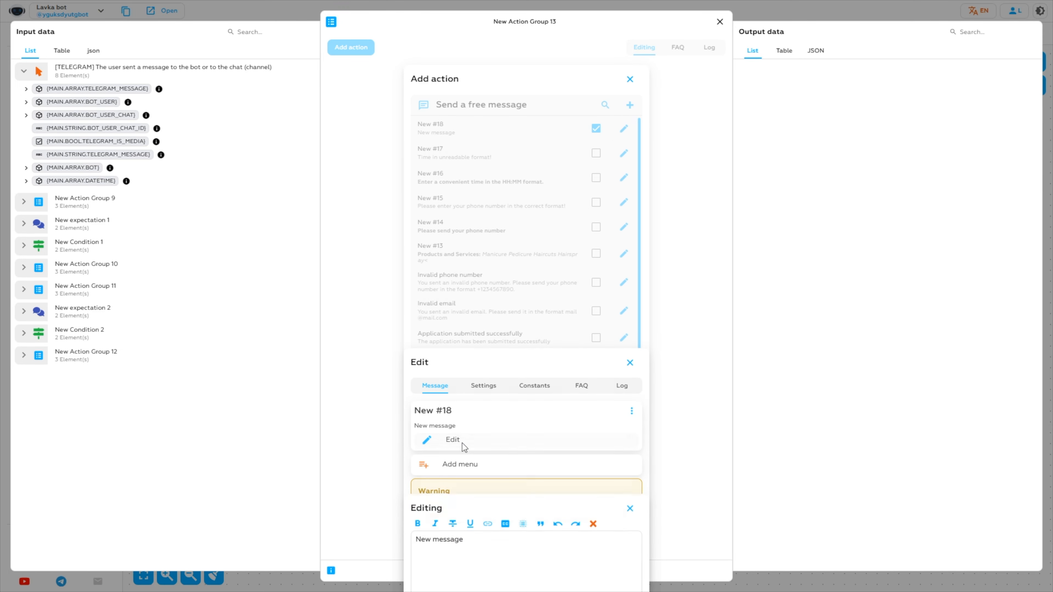
double_click(448, 459)
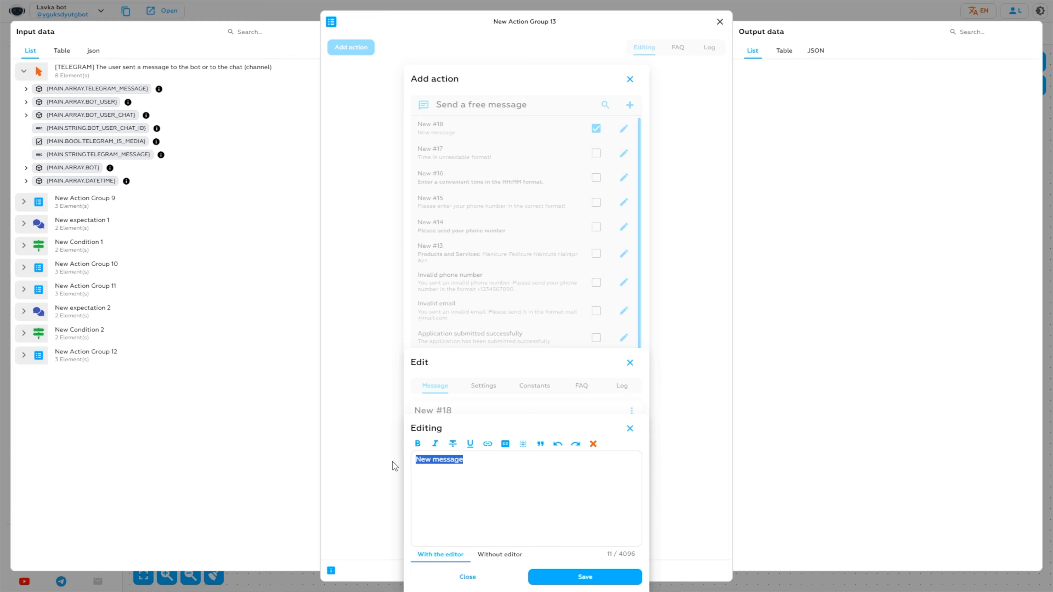
key(BackSpace)
key(ctrl+v)
click(579, 577)
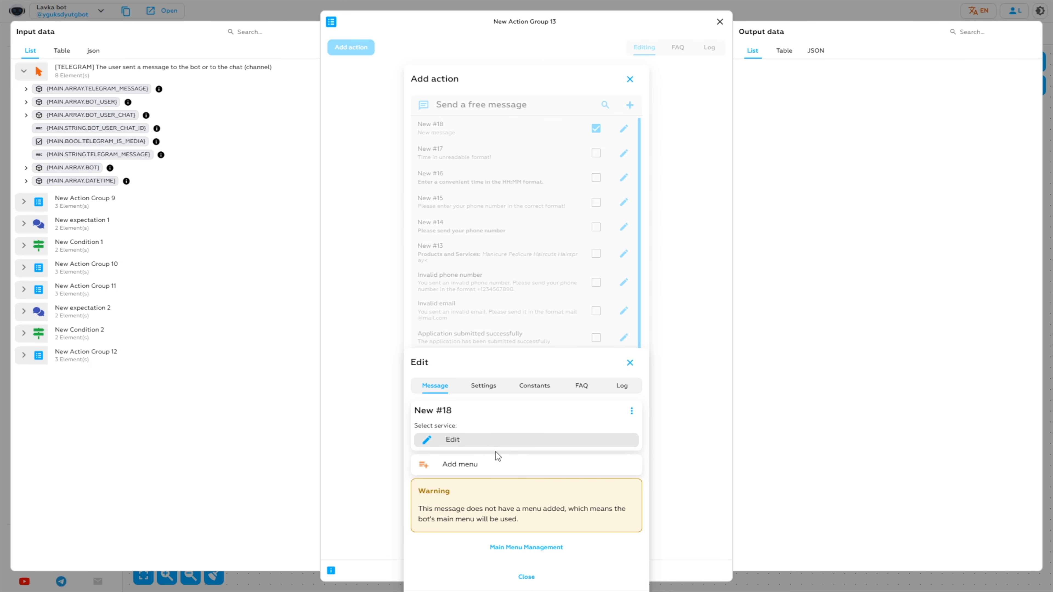
- Add a menu to New #18 and switch it to Static menu (Reply) mode
click(435, 471)
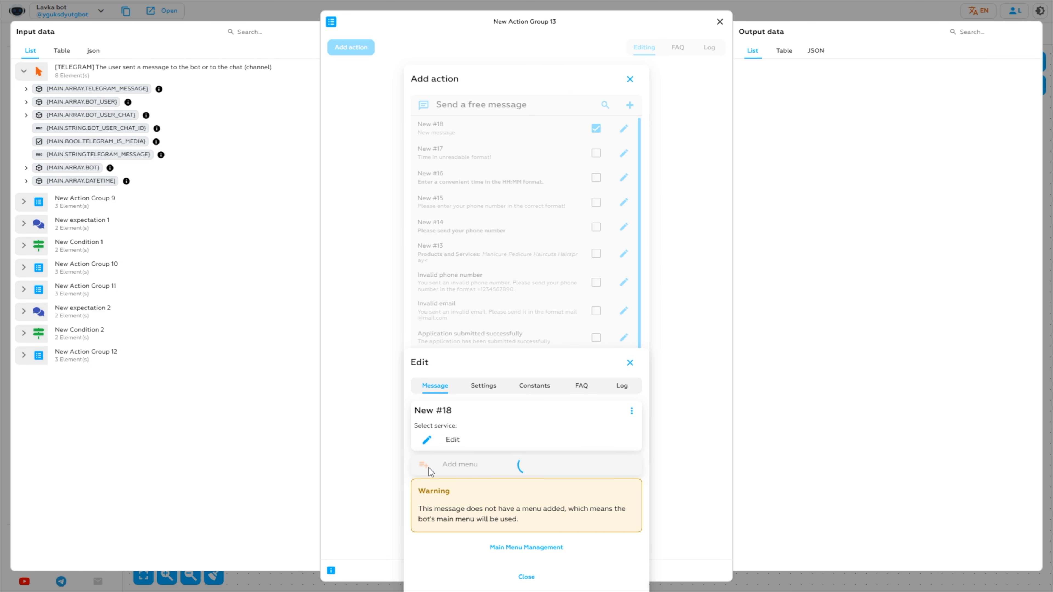
click(439, 547)
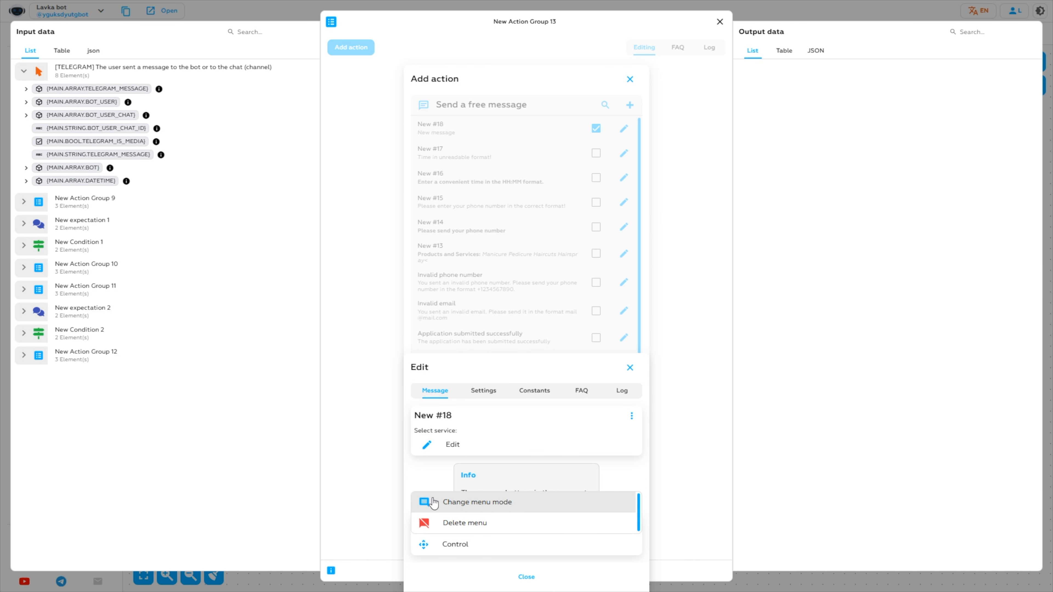
click(479, 511)
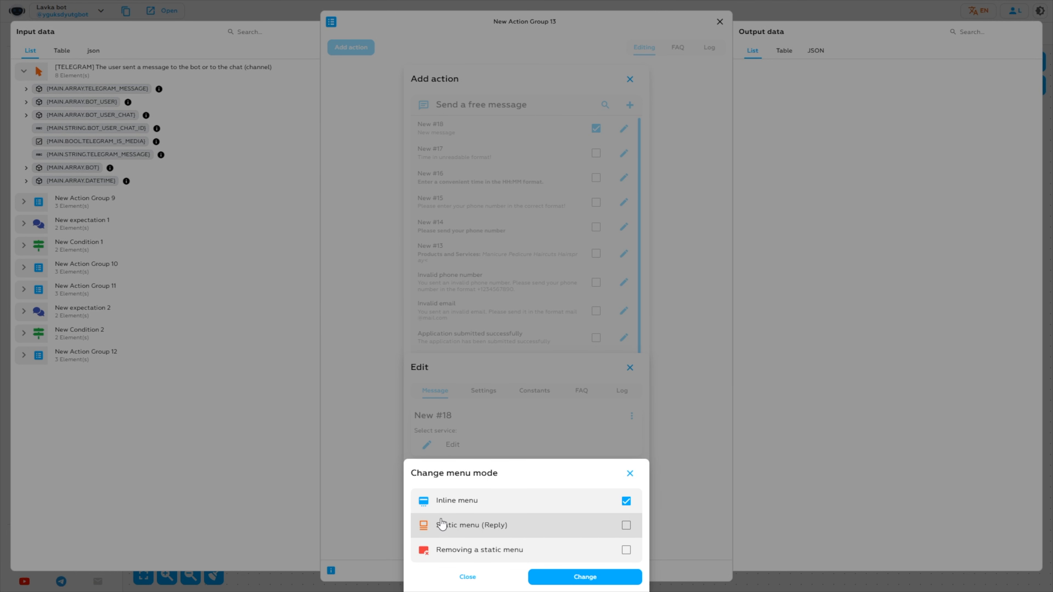
click(489, 531)
click(607, 576)
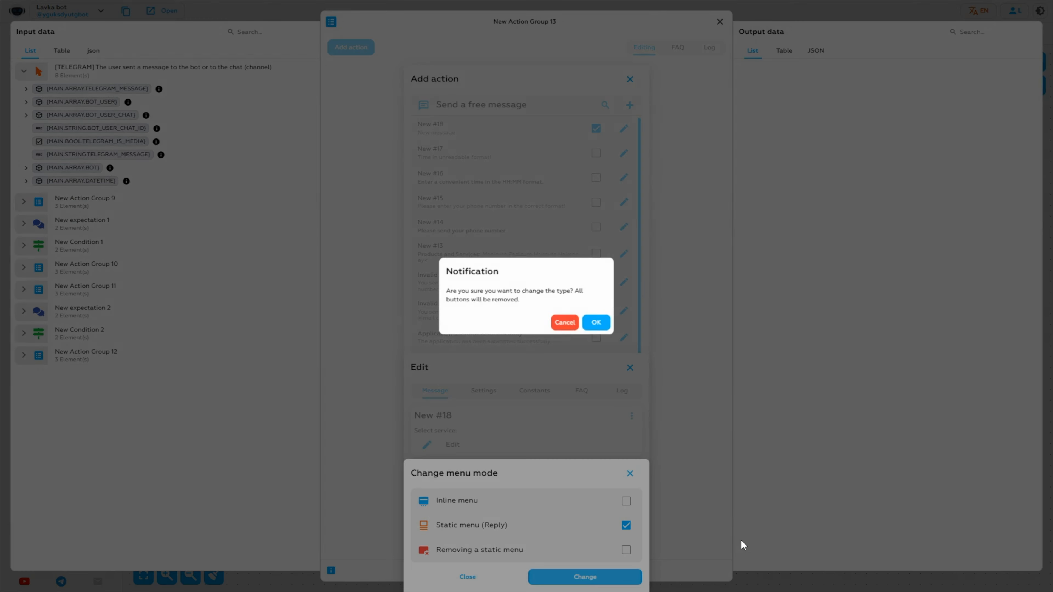
click(593, 323)
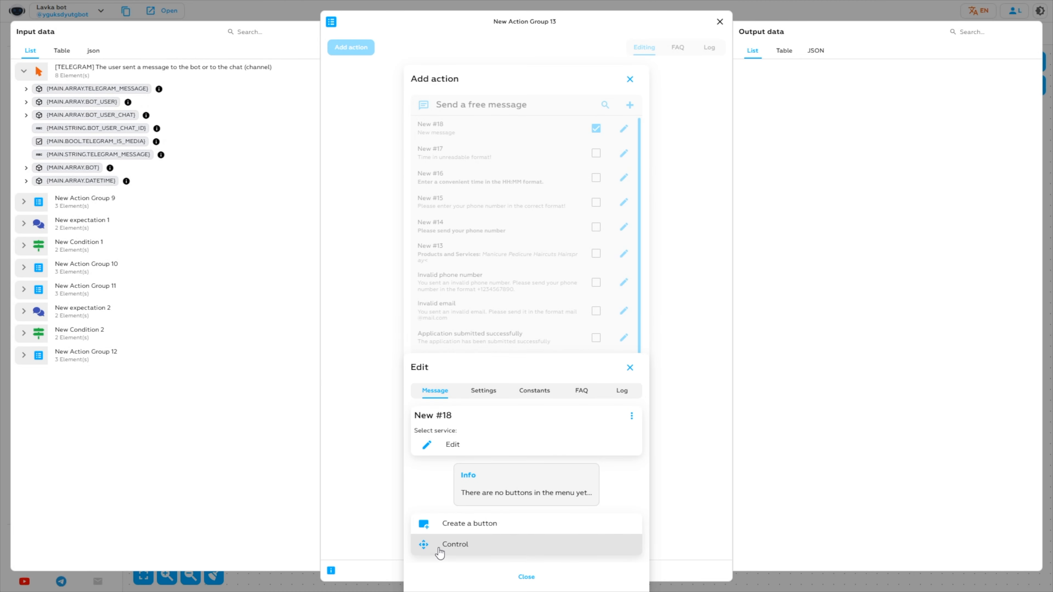
- Enable the Small keyboard option in the menu settings and save
click(438, 551)
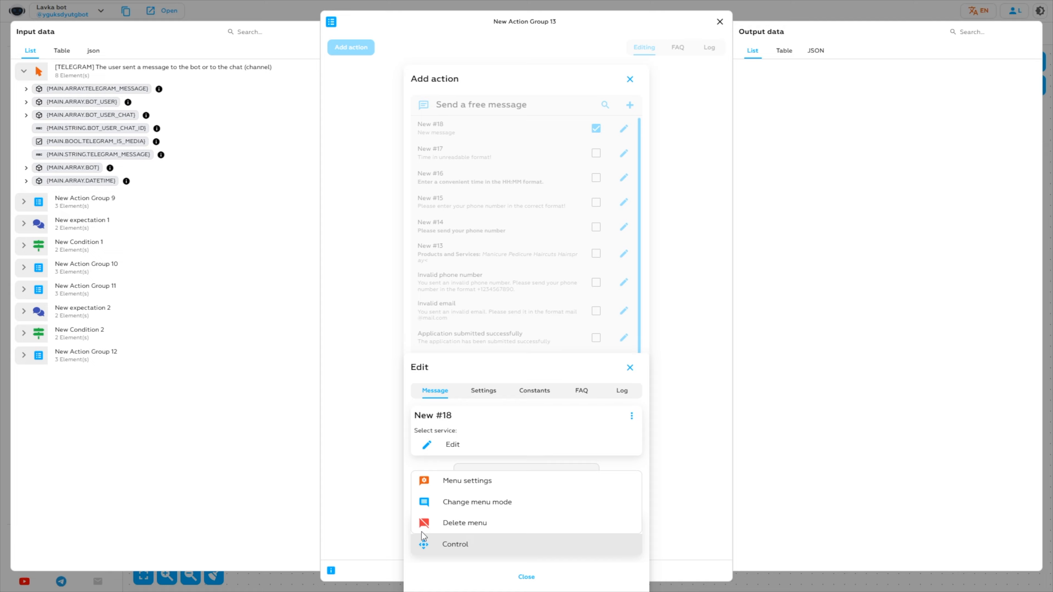
click(471, 484)
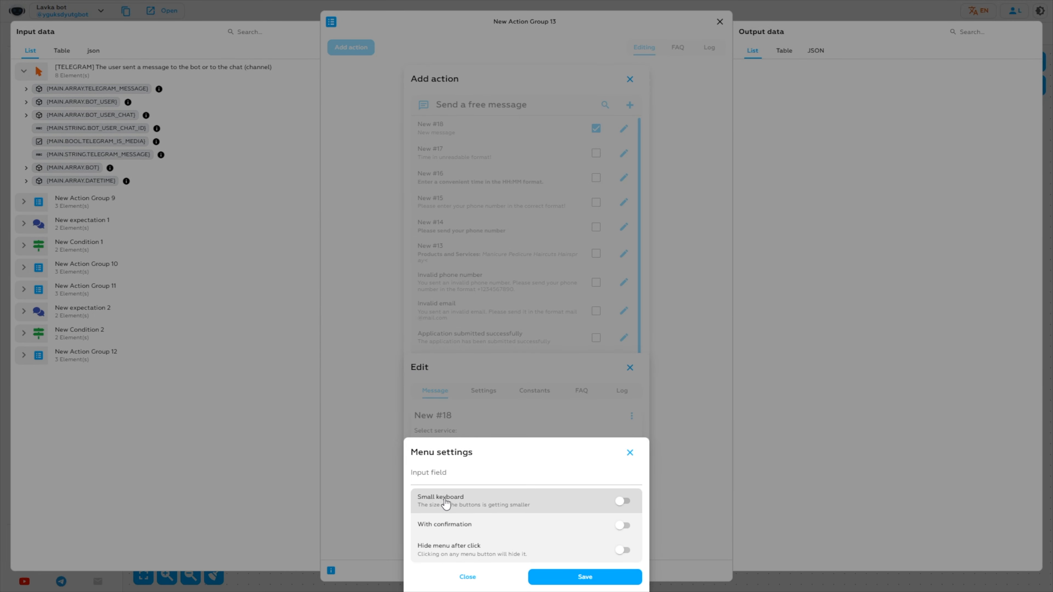
click(618, 502)
click(599, 579)
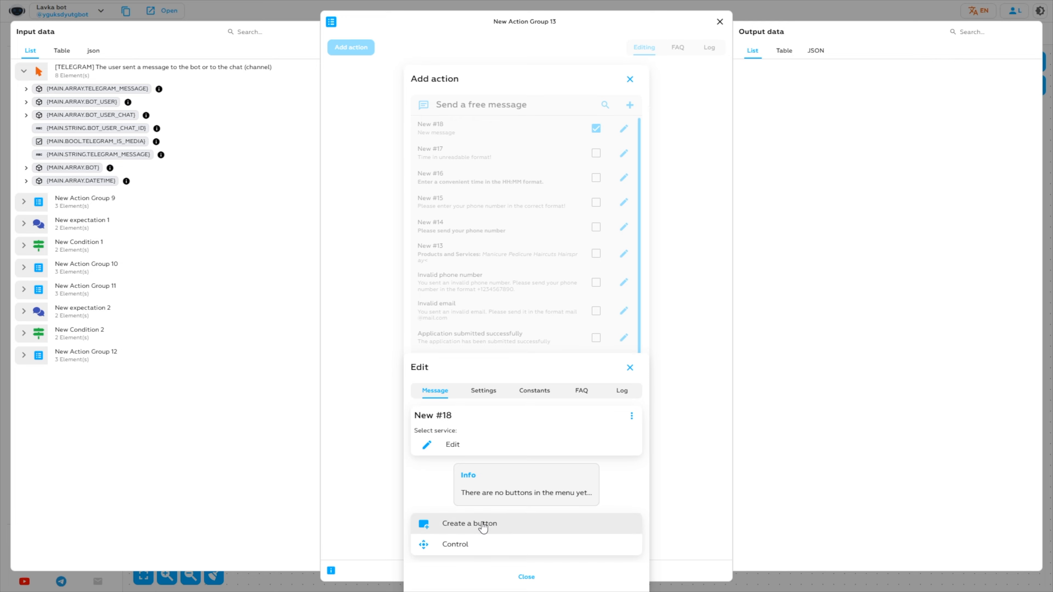
- Add Manicure and Pedicure reply buttons to the Select service message
click(450, 530)
click(505, 520)
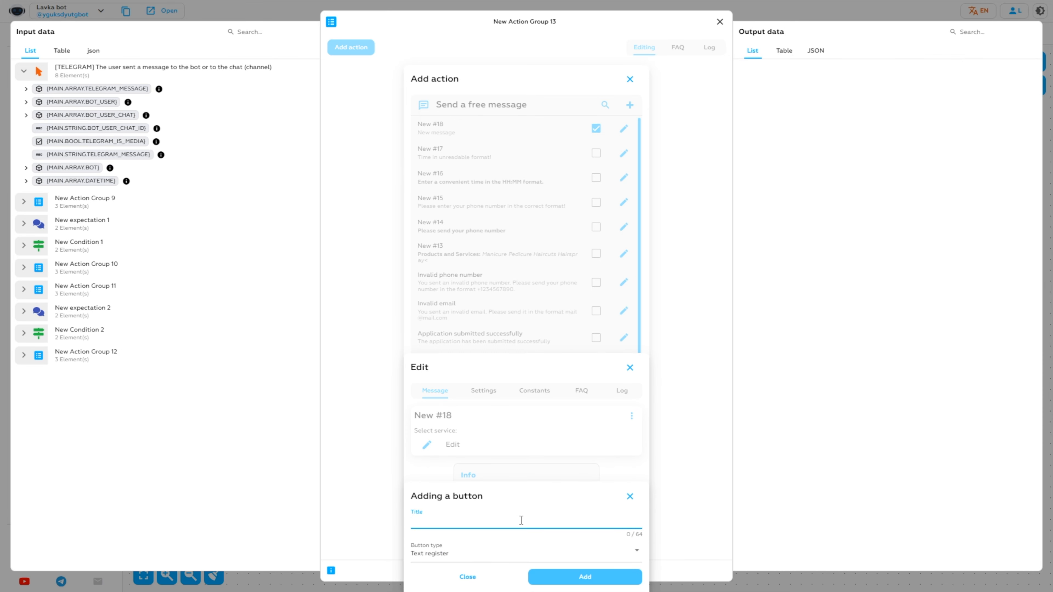
text(Manicure)
click(615, 576)
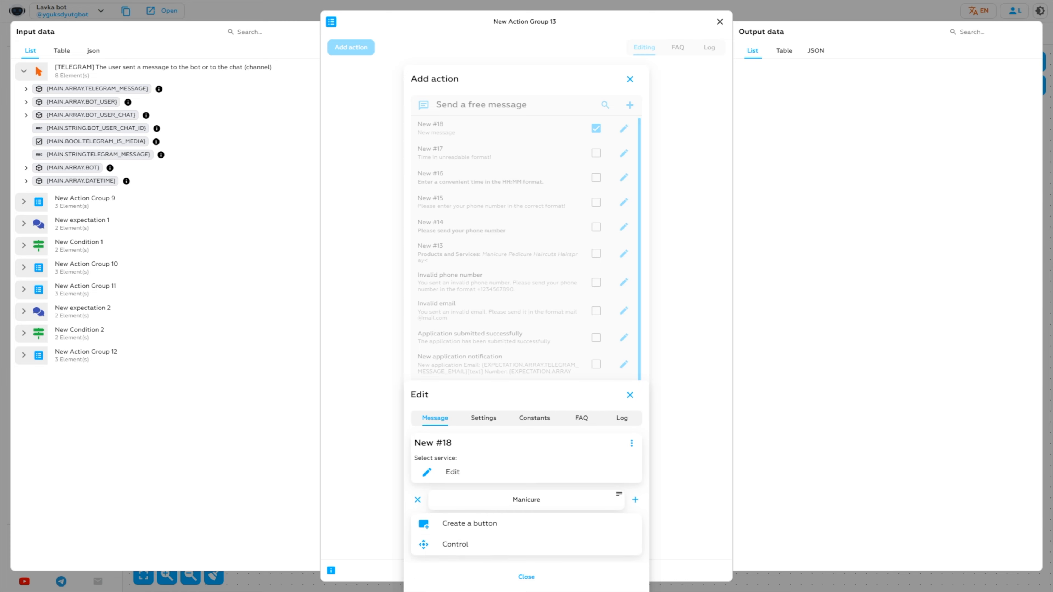
click(465, 525)
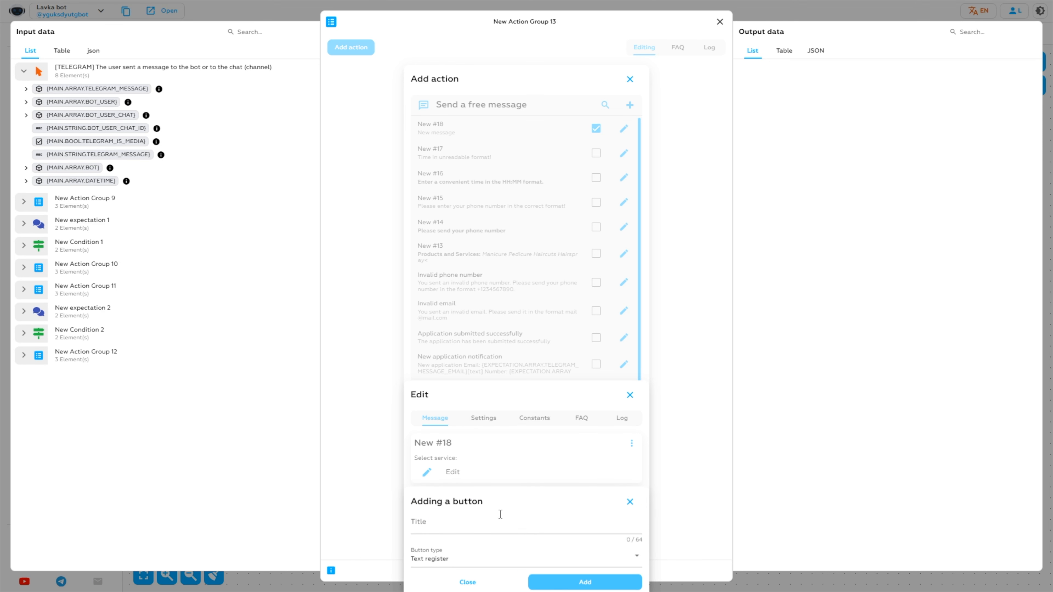
text(Pedicure)
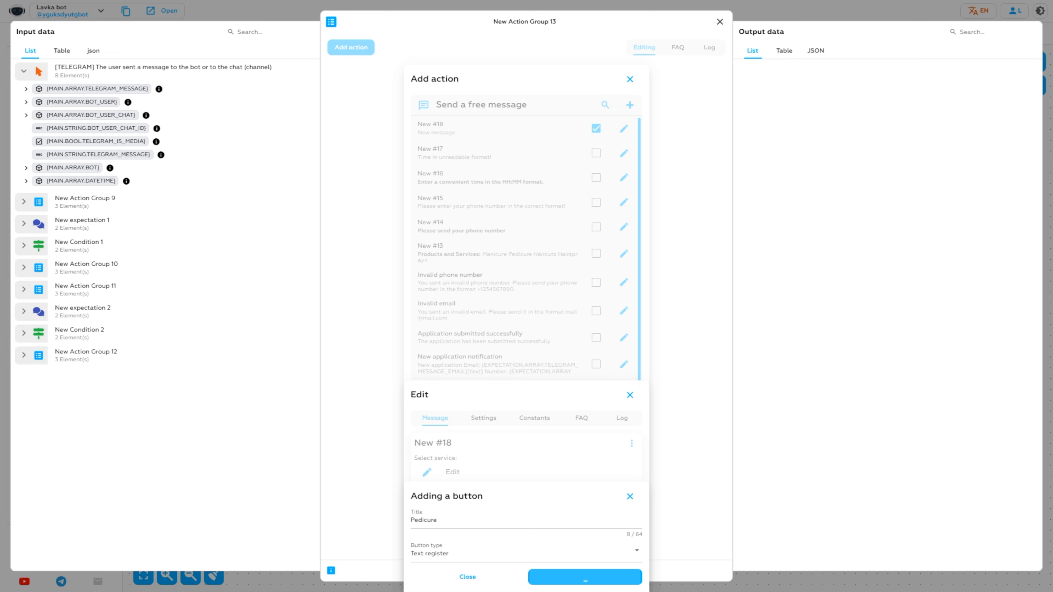
key(Return)
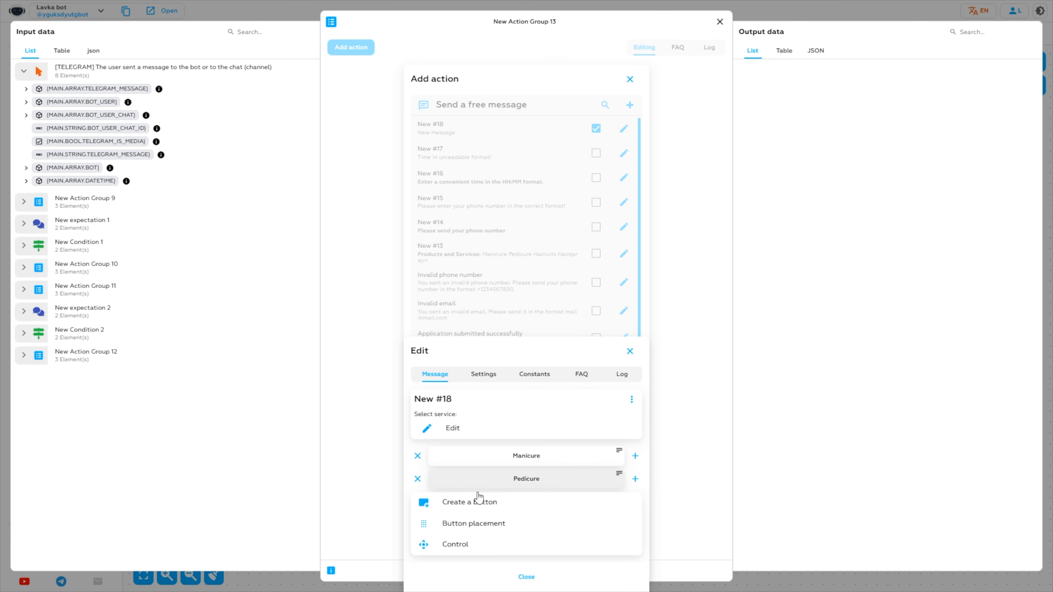
- Add a third reply button, rename its duplicate Pedicure title to Haircuts, and close the editor
click(496, 502)
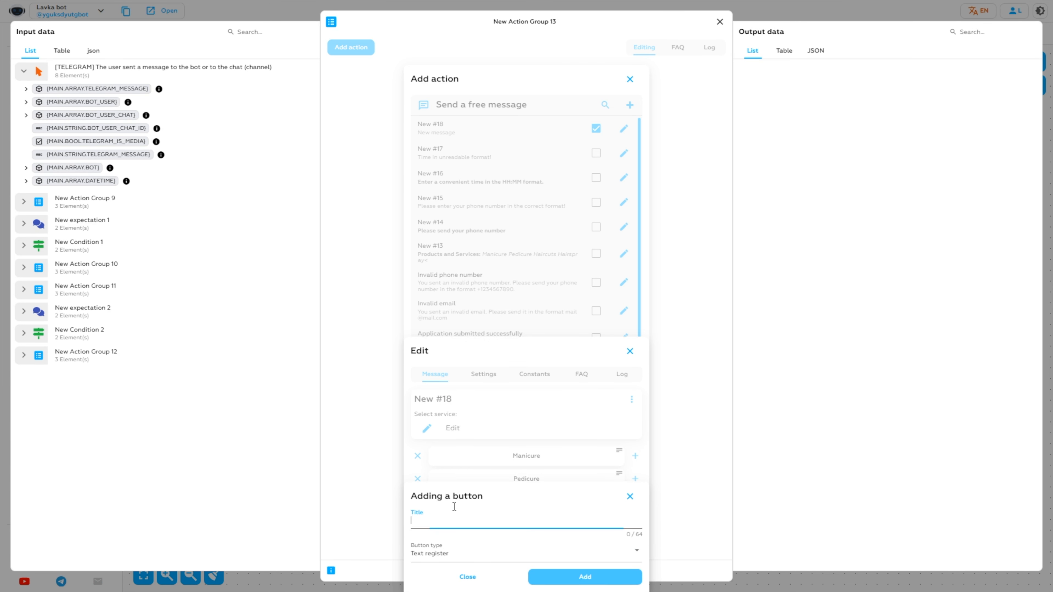
text(Pedicure)
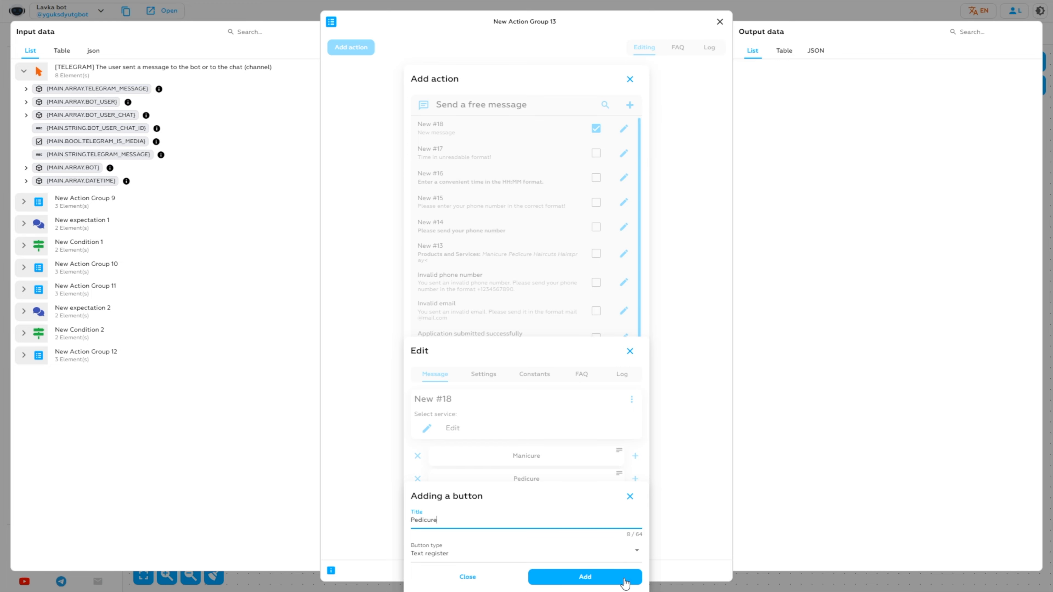
click(587, 581)
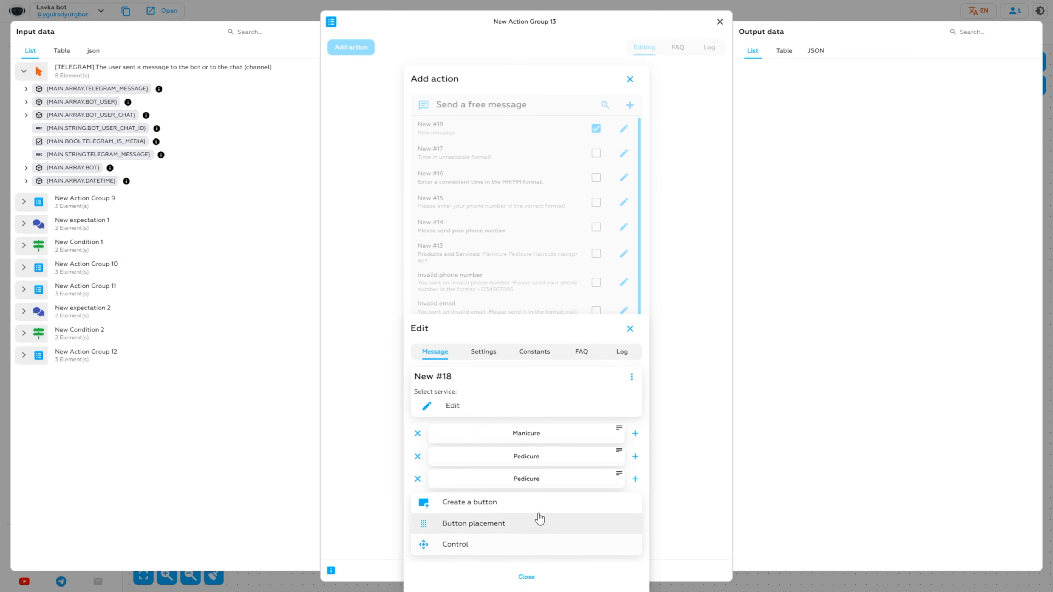
click(522, 478)
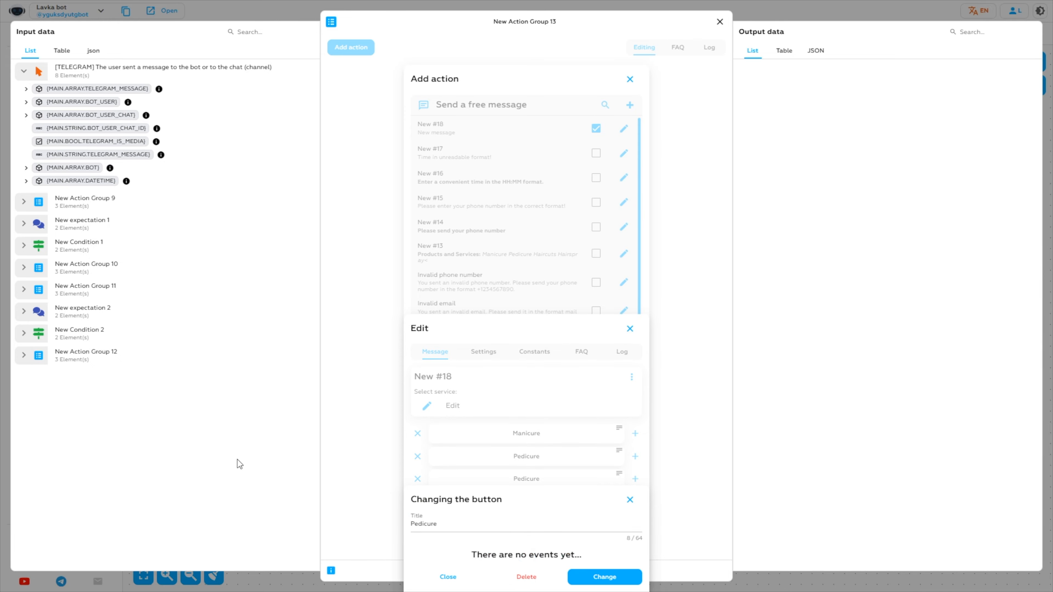
click(592, 569)
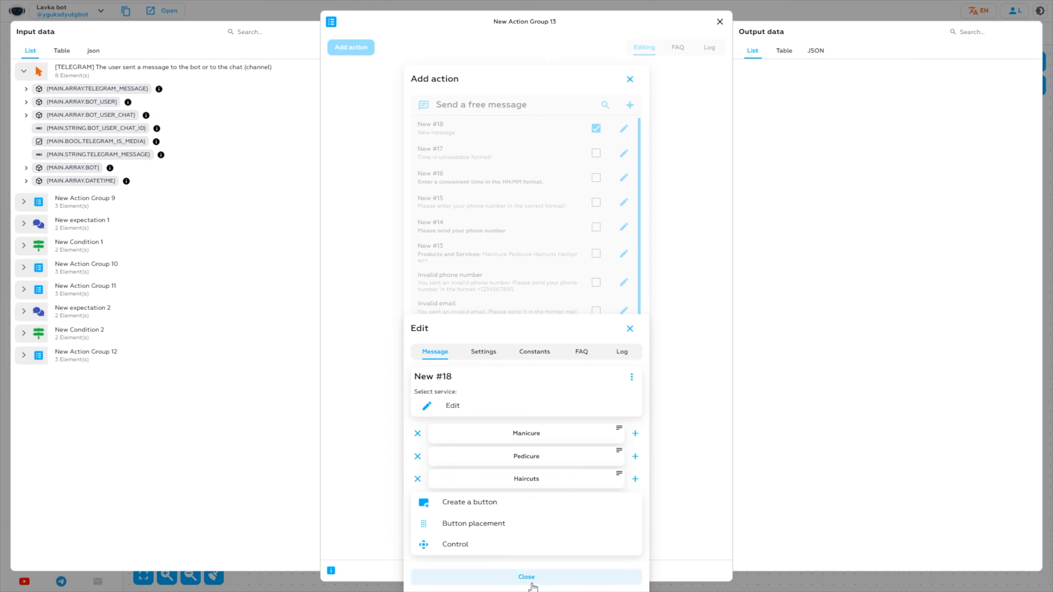
click(512, 583)
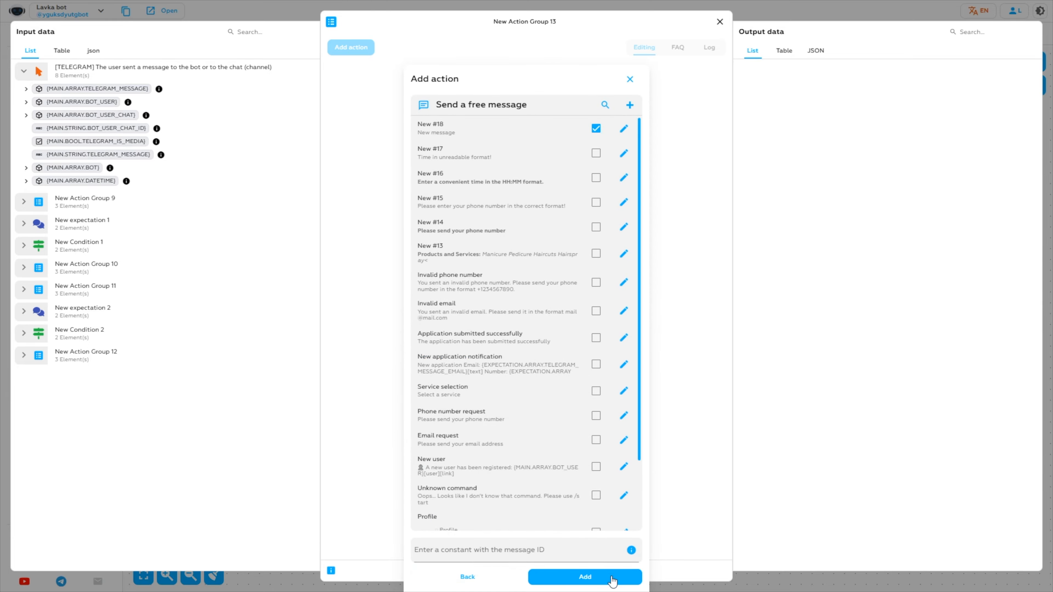
- Save the service message into New Action Group 13 and shift the group right on the canvas
click(580, 578)
click(721, 21)
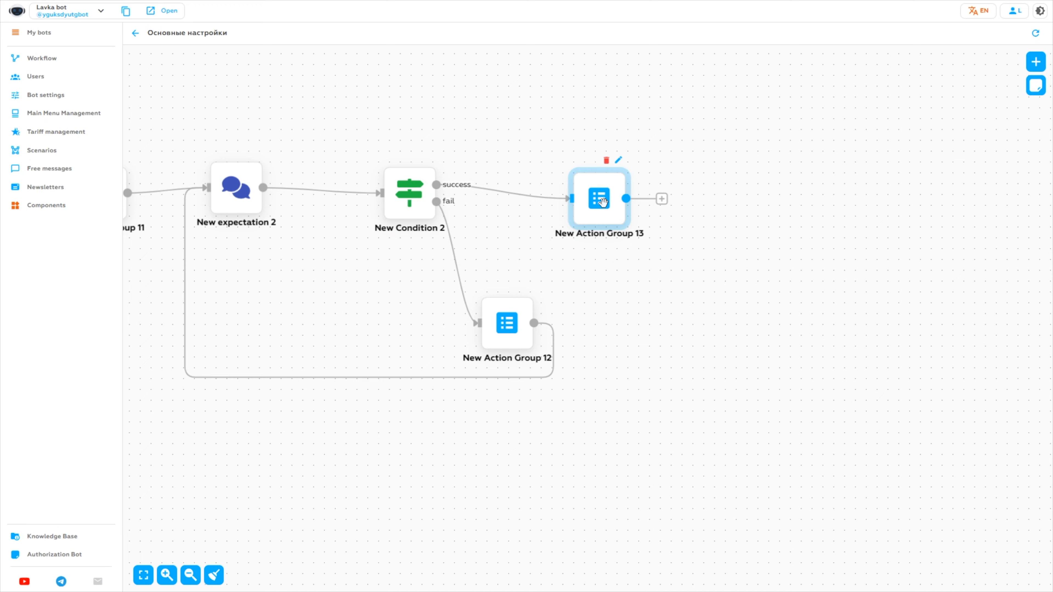
drag(603, 200, 754, 195)
drag(871, 258, 646, 277)
- Create New expectation 3 and connect it after New Action Group 13
click(1035, 62)
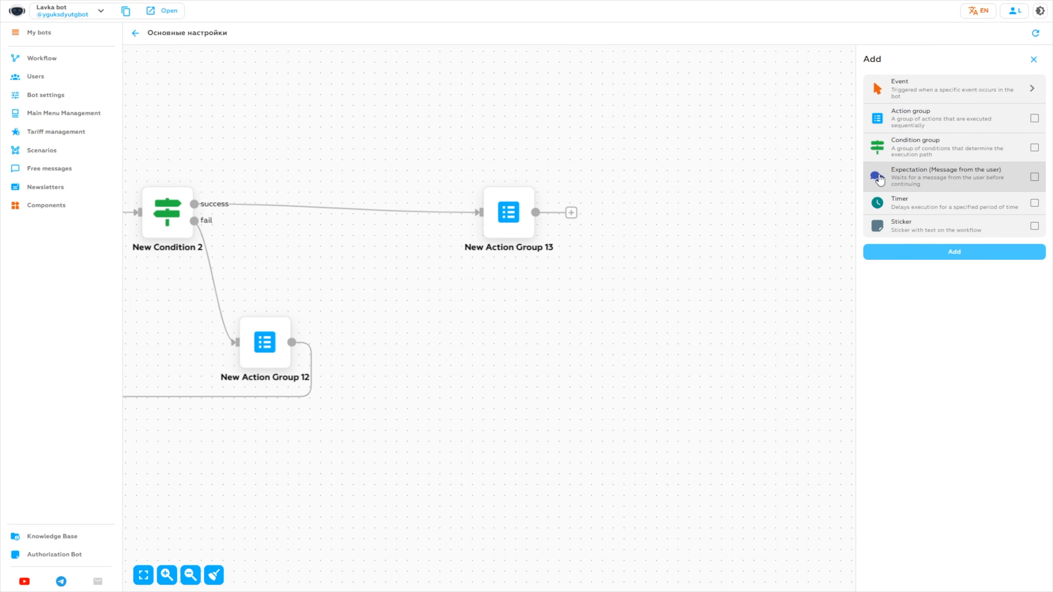
click(912, 182)
click(931, 258)
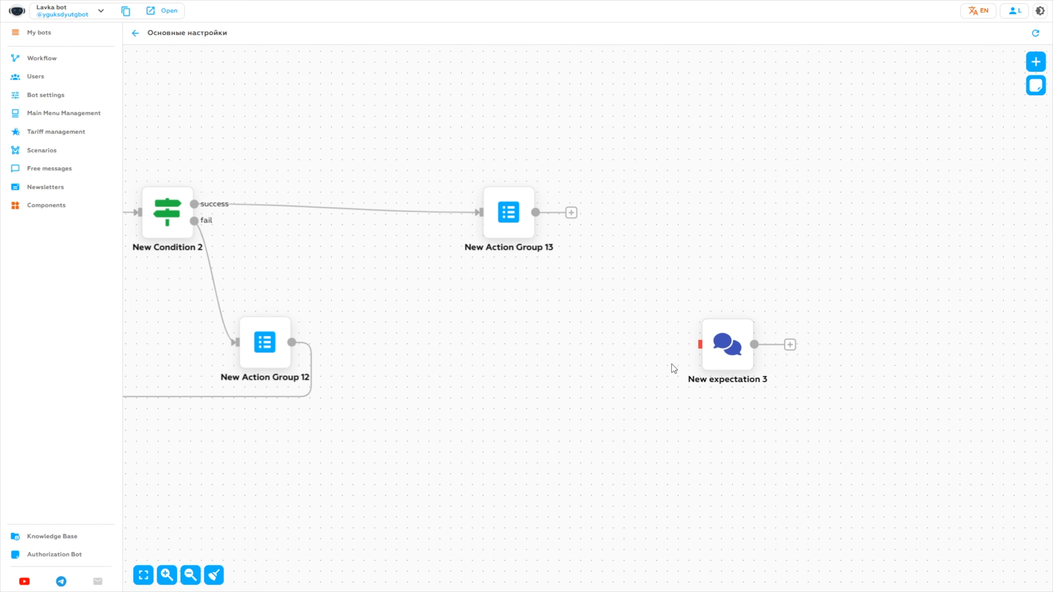
drag(724, 360, 622, 234)
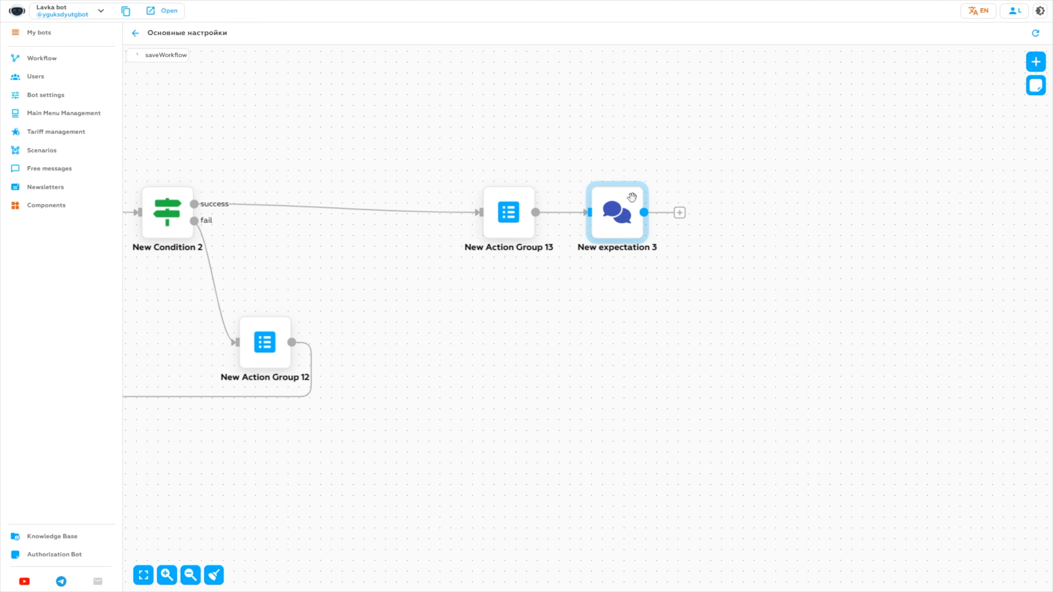
- Replace New expectation 3's code CODE with service and save it
click(638, 173)
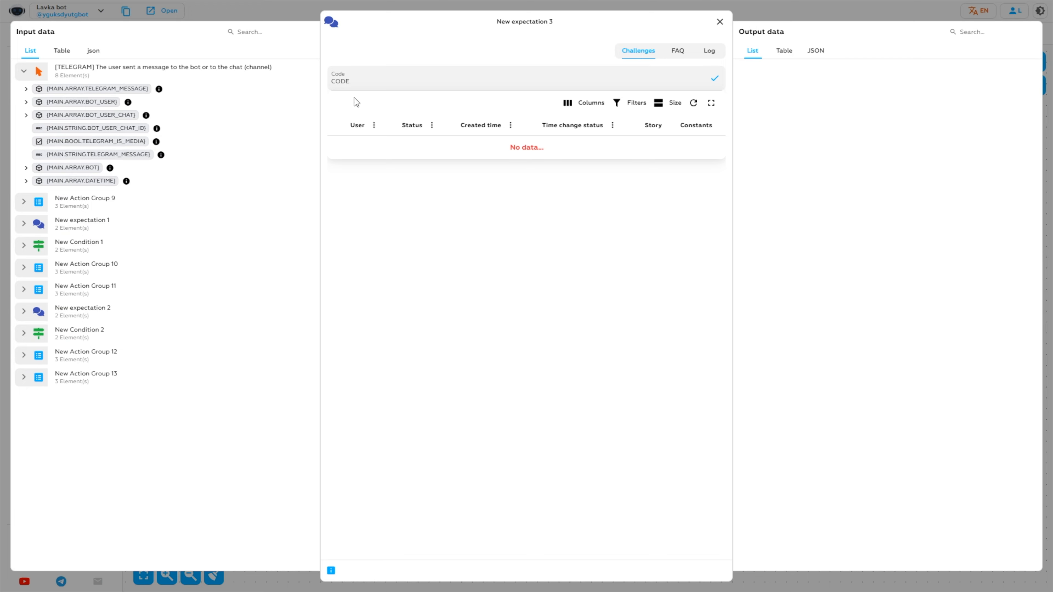
click(372, 82)
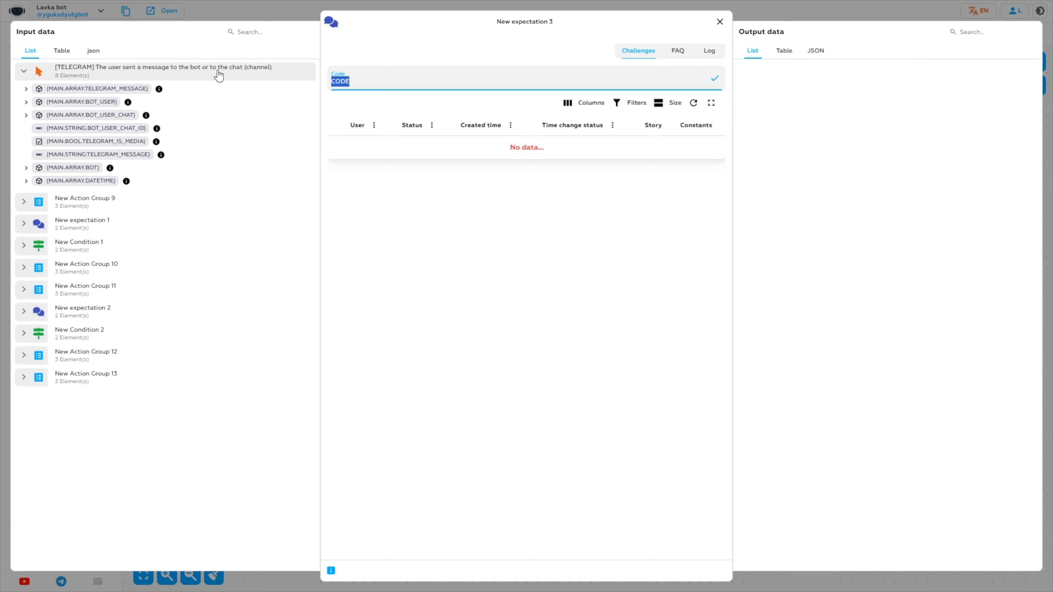
text(service:)
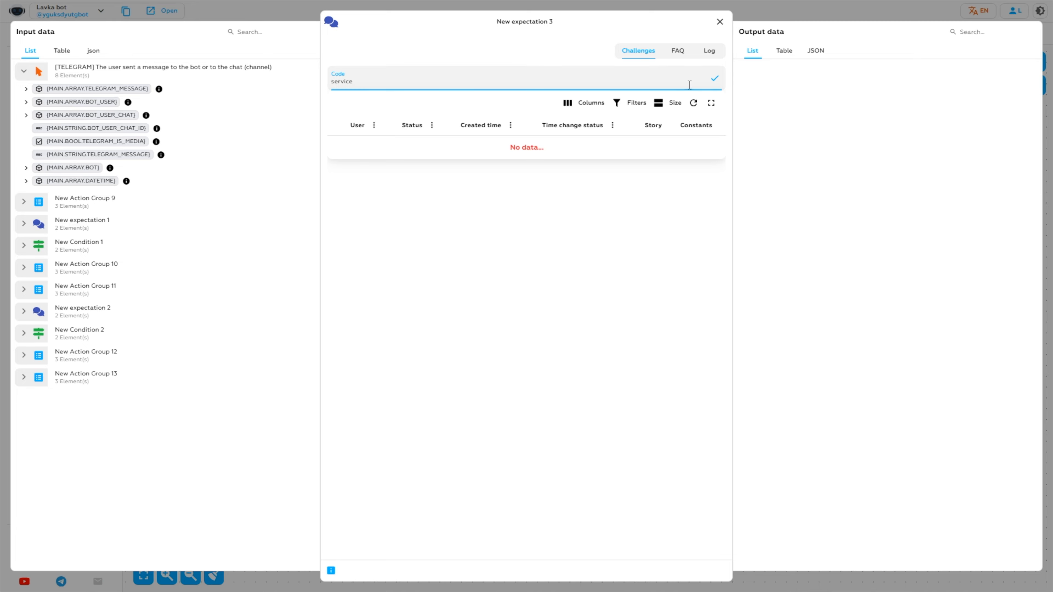
click(716, 79)
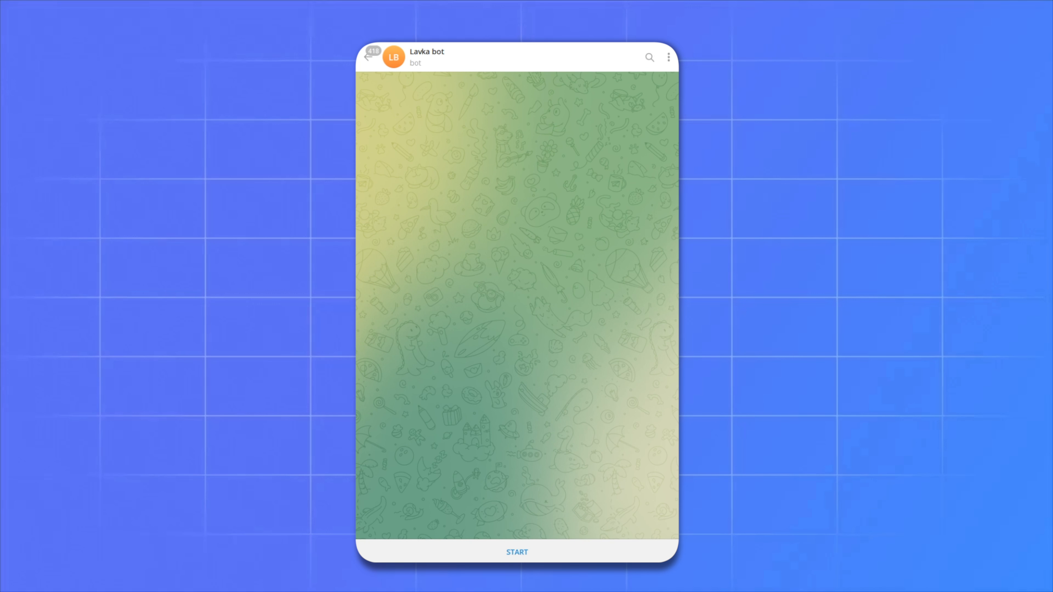
- Start the Lavka bot, choose Buy, and send a phone number
click(539, 551)
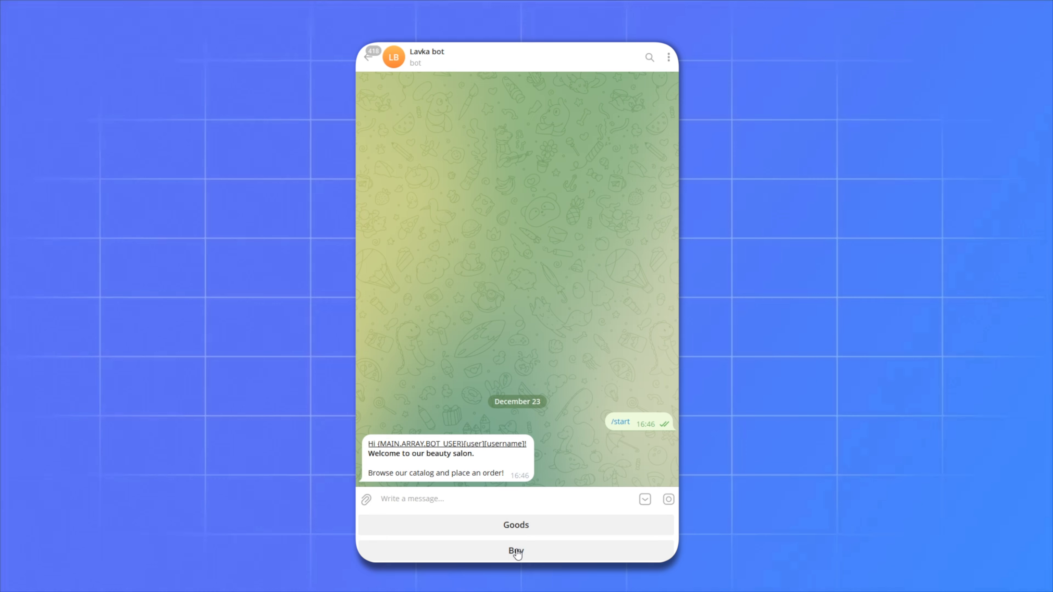
click(516, 552)
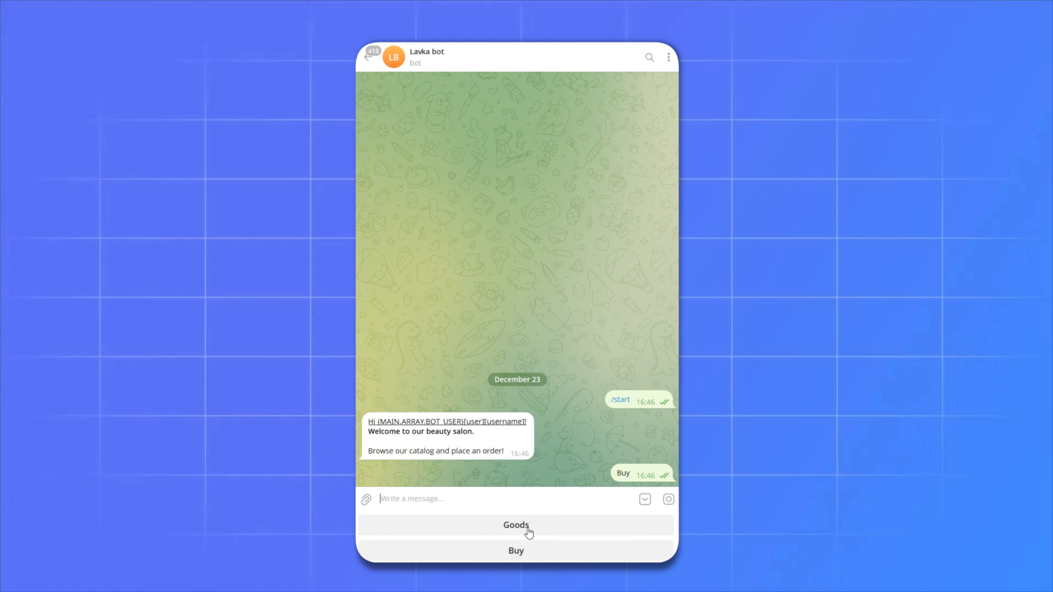
click(408, 501)
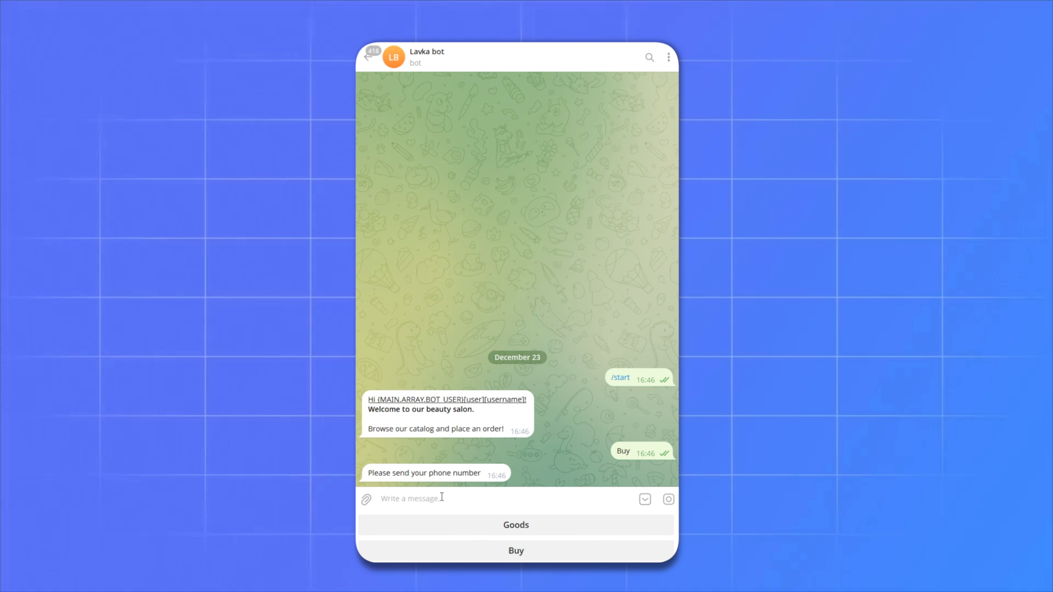
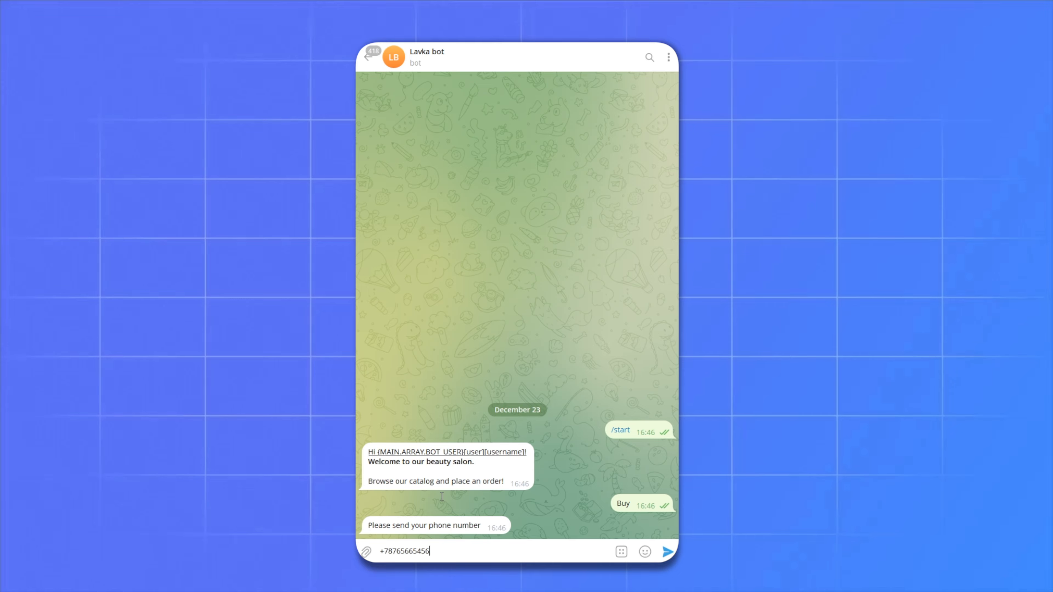
key(Return)
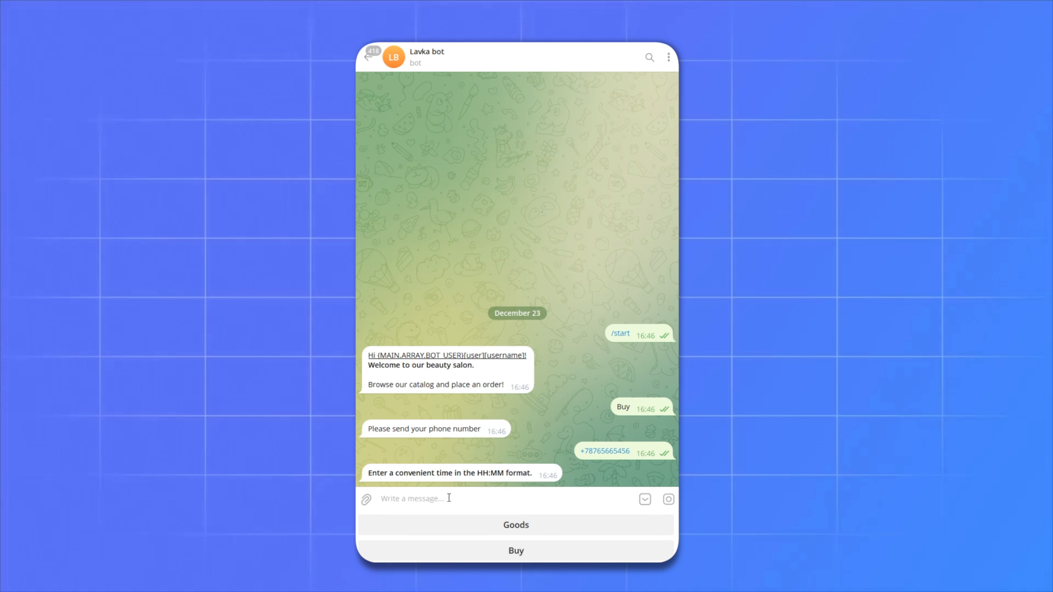
- Send the time 12:20 and pick Pedicure as the service
text(12:20)
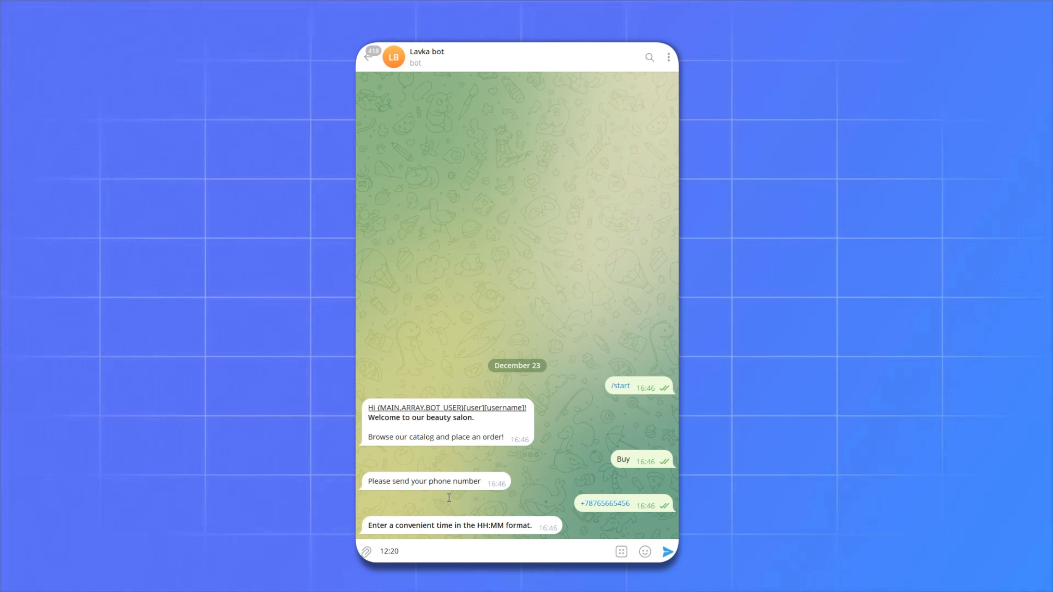
key(Return)
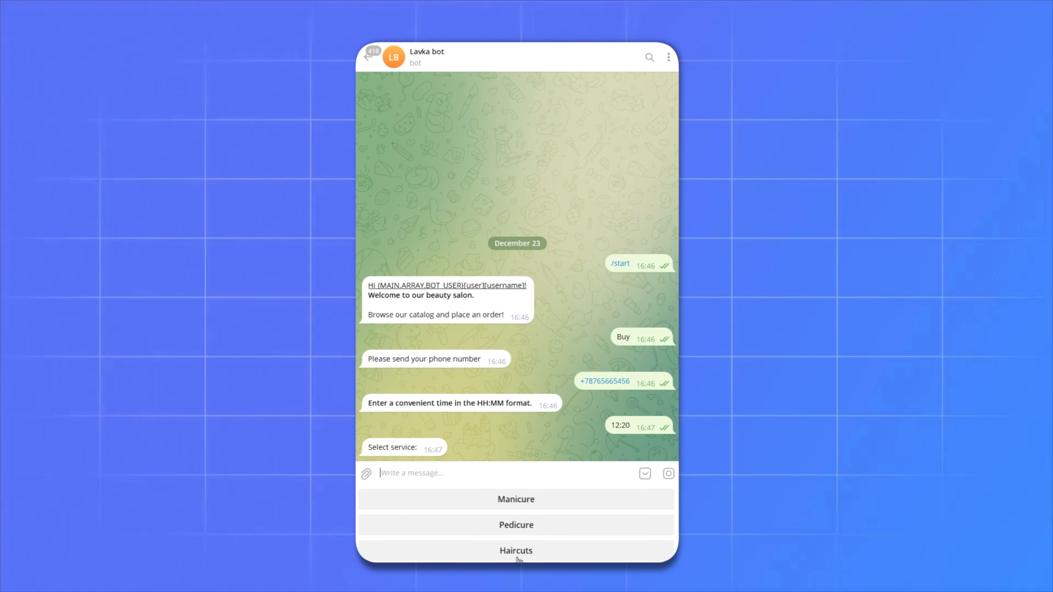
click(519, 526)
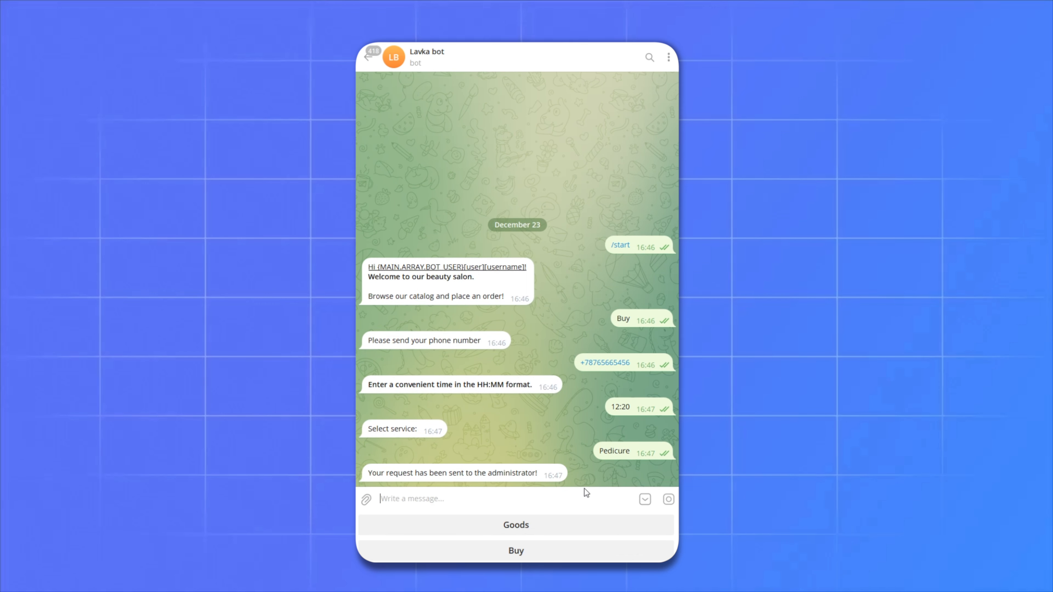